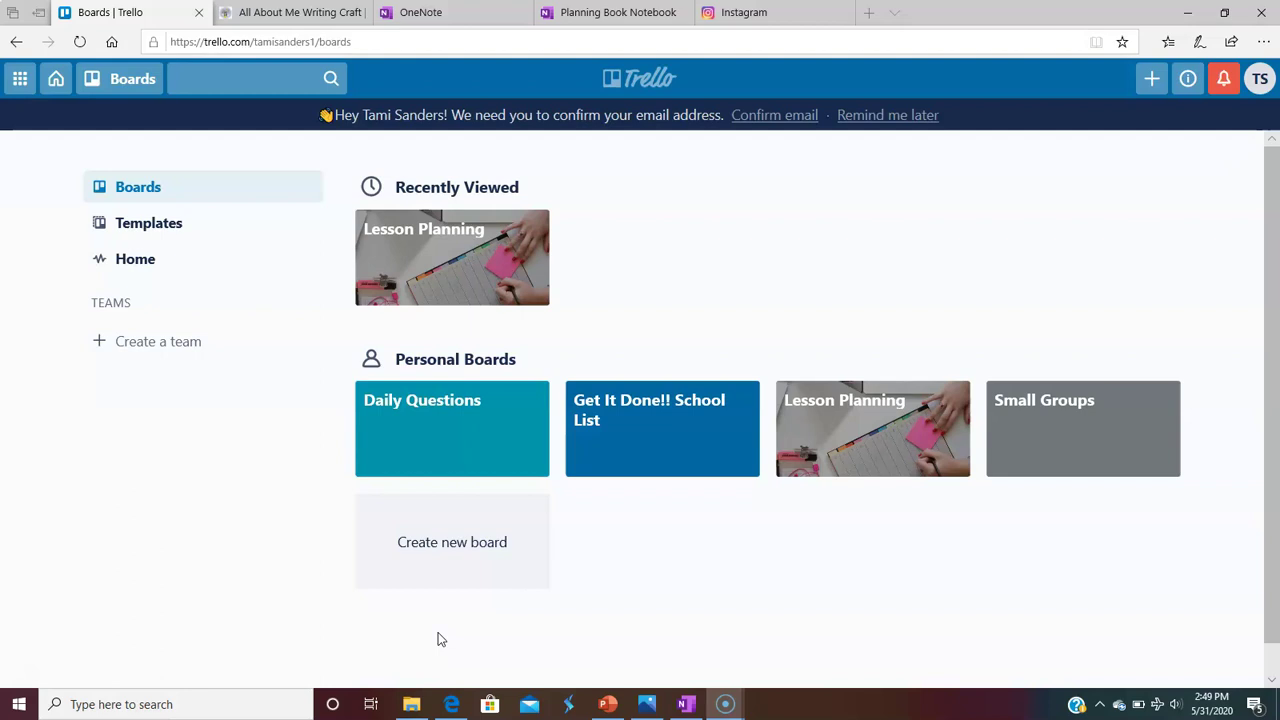
# Open the Lesson Planning board, view the Learning Centers page in OneNote, and return to the board
pyautogui.click(426, 280)
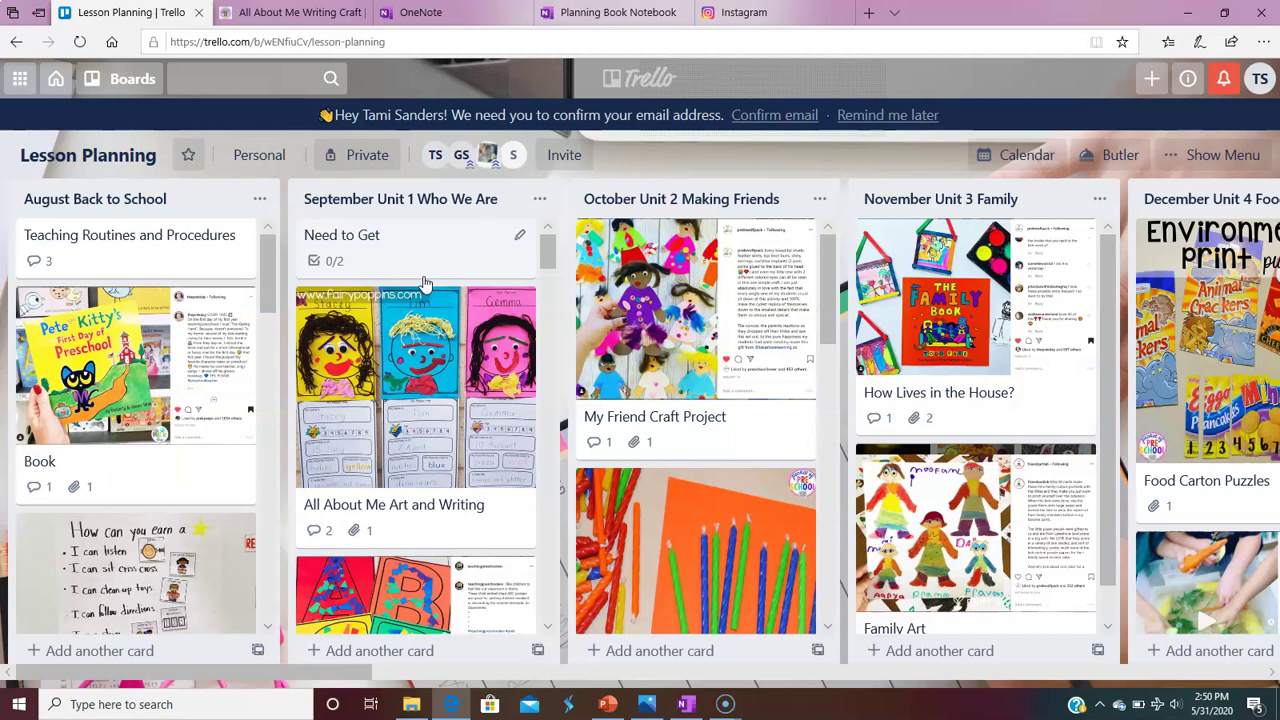
pyautogui.click(683, 705)
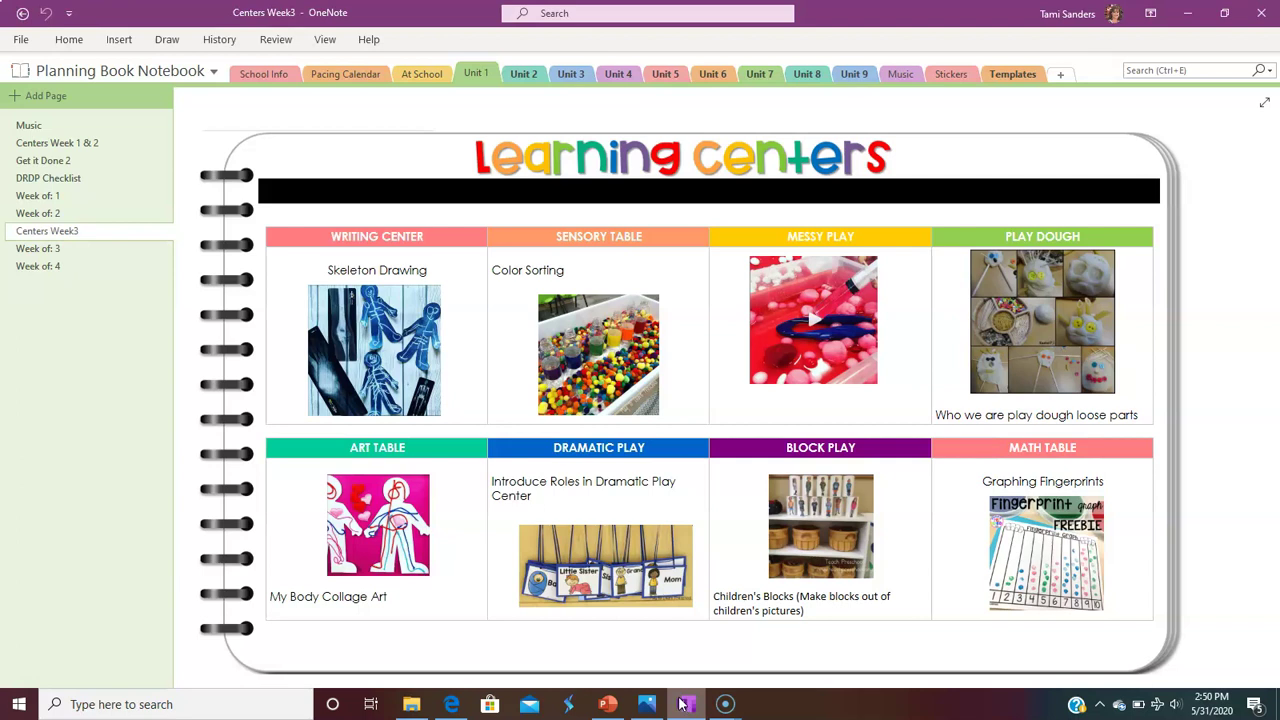
pyautogui.click(451, 707)
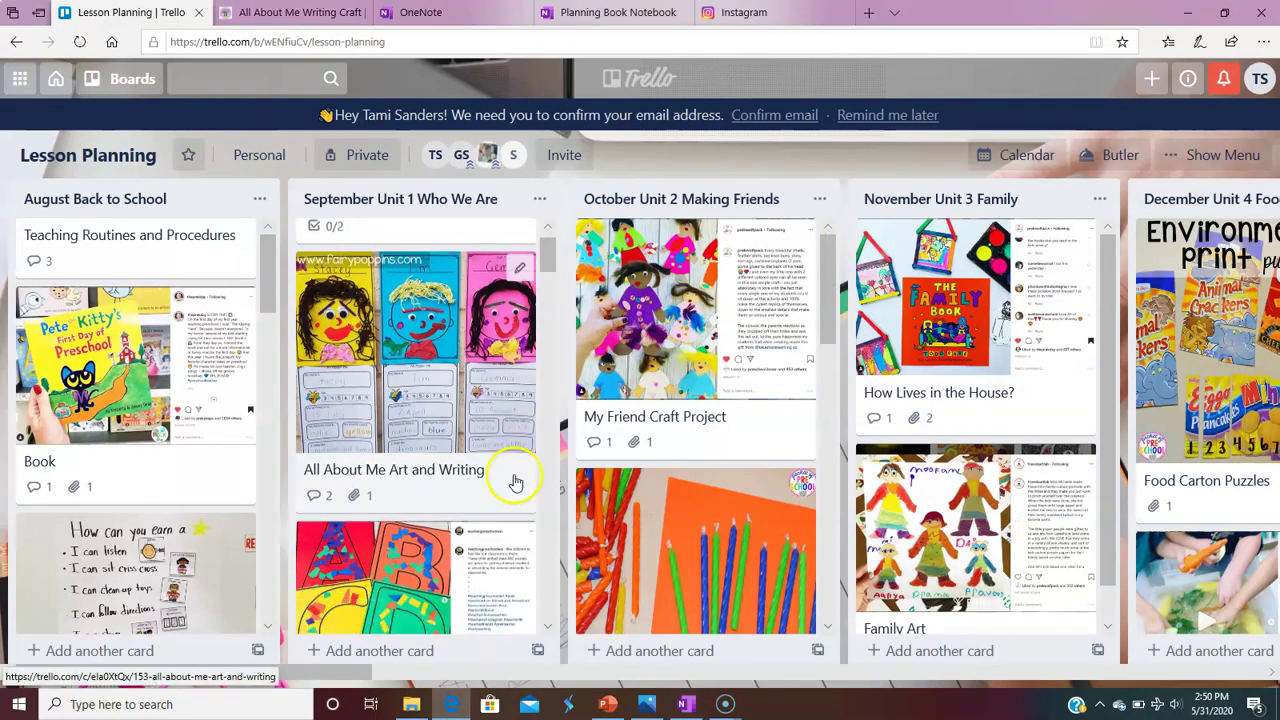
# Look through the board's September and August lists, and check the curriculum's Literature overview image in Photos
pyautogui.scroll(-1, 465, 340)
pyautogui.scroll(1, 490, 300)
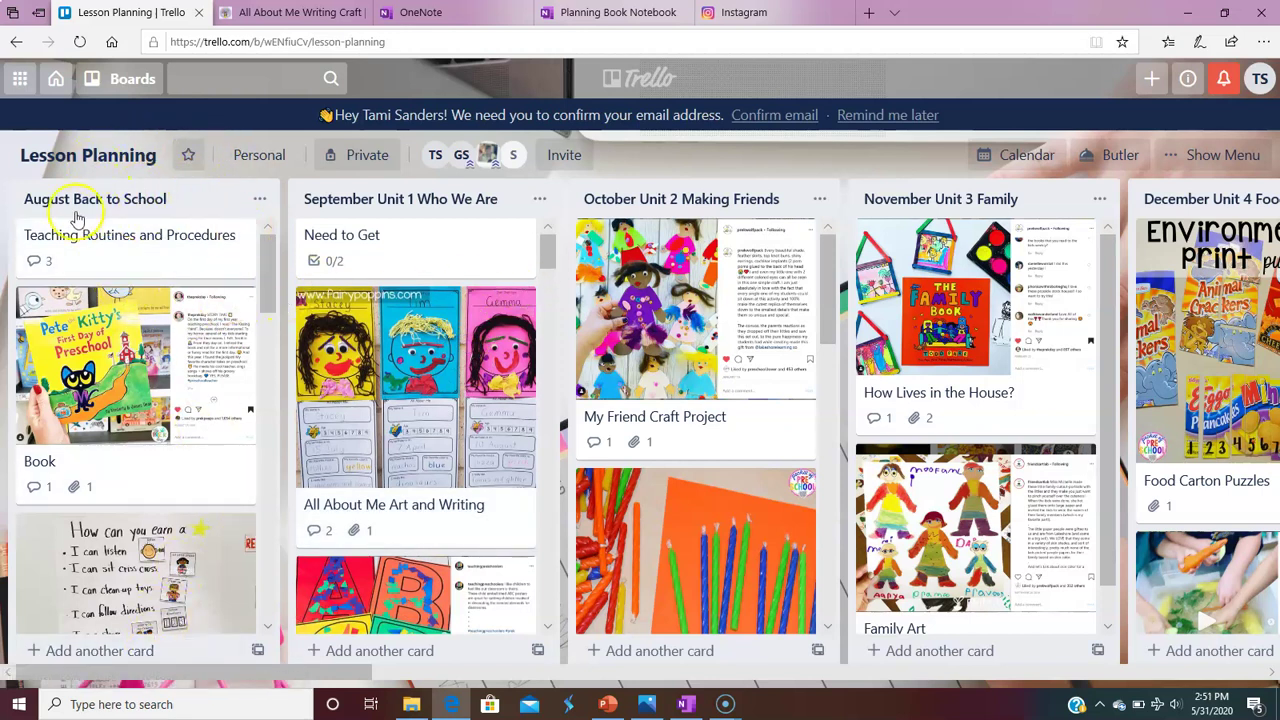
pyautogui.scroll(-2, 86, 430)
pyautogui.scroll(2, 92, 424)
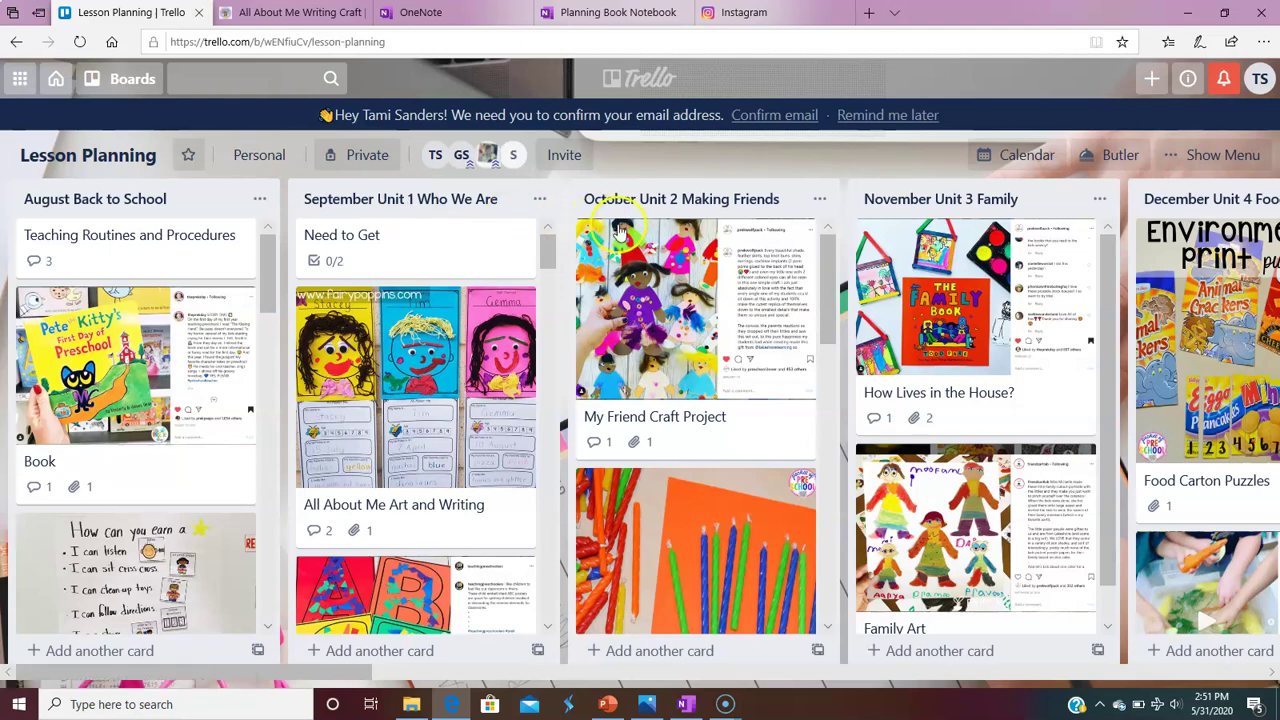
pyautogui.click(646, 705)
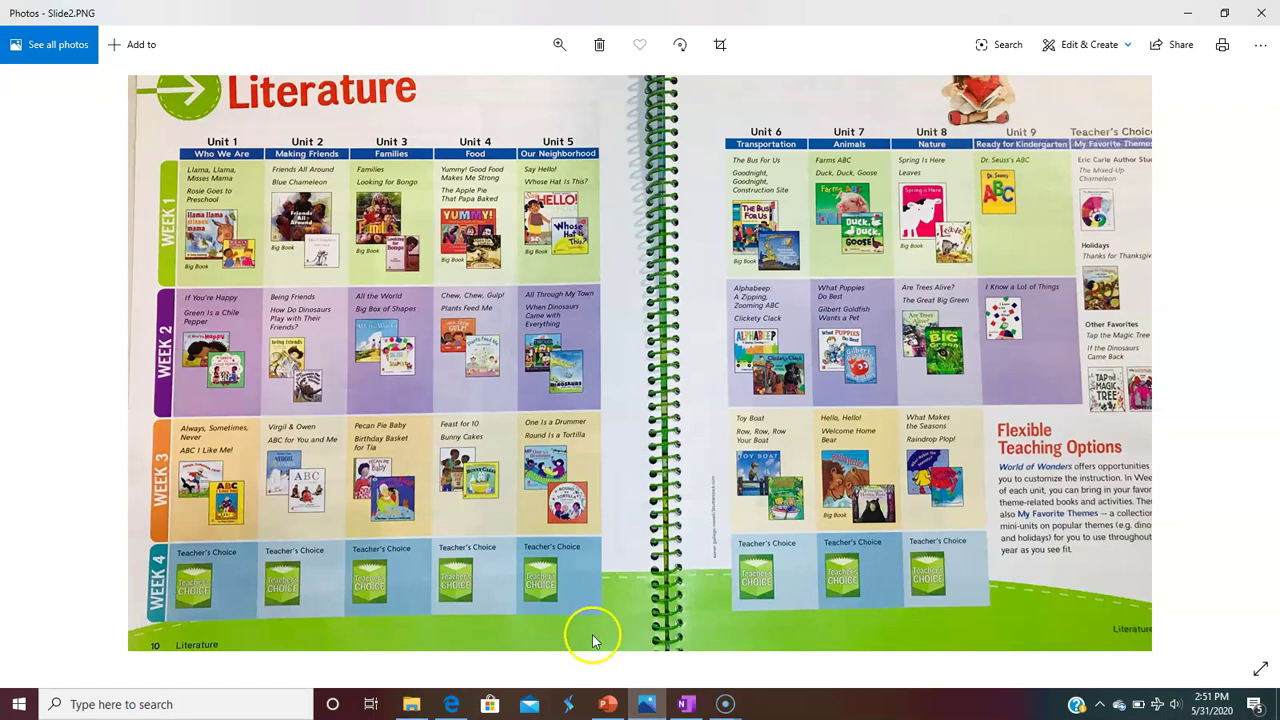
pyautogui.click(457, 705)
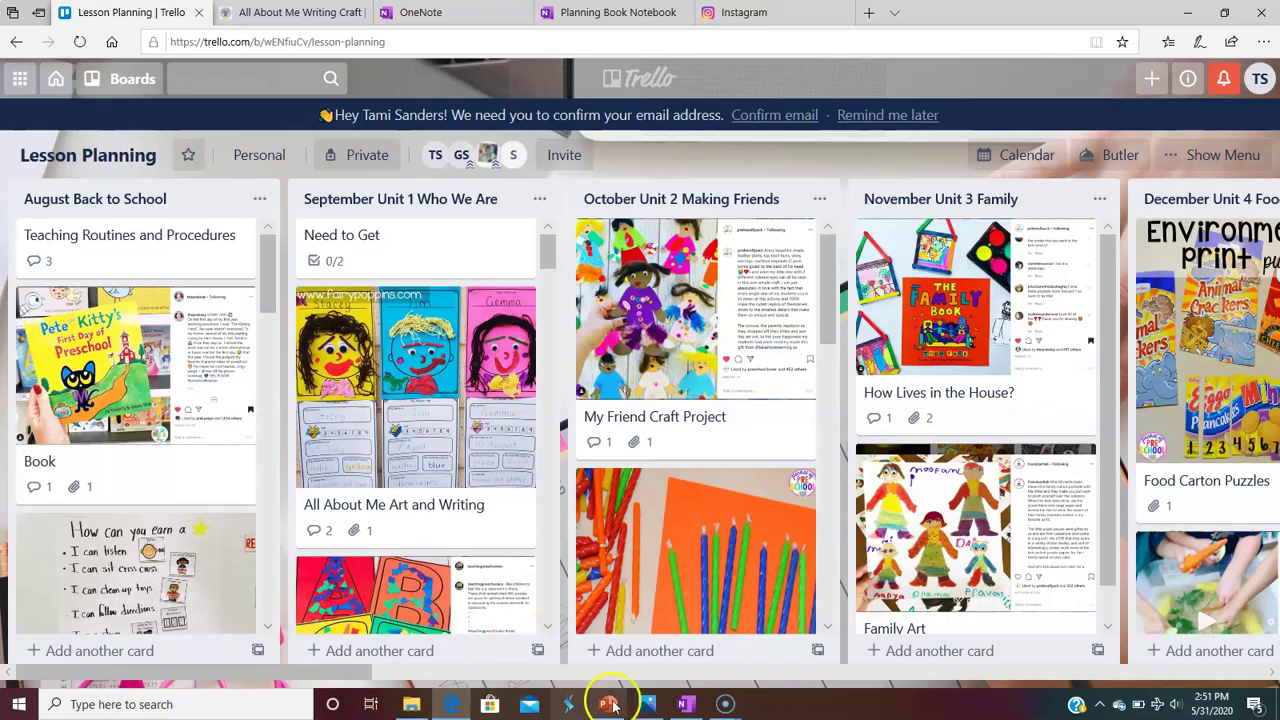
# Check the Learning Centers page in OneNote again, and look through the cards in Trello's September Unit 1 list
pyautogui.click(684, 705)
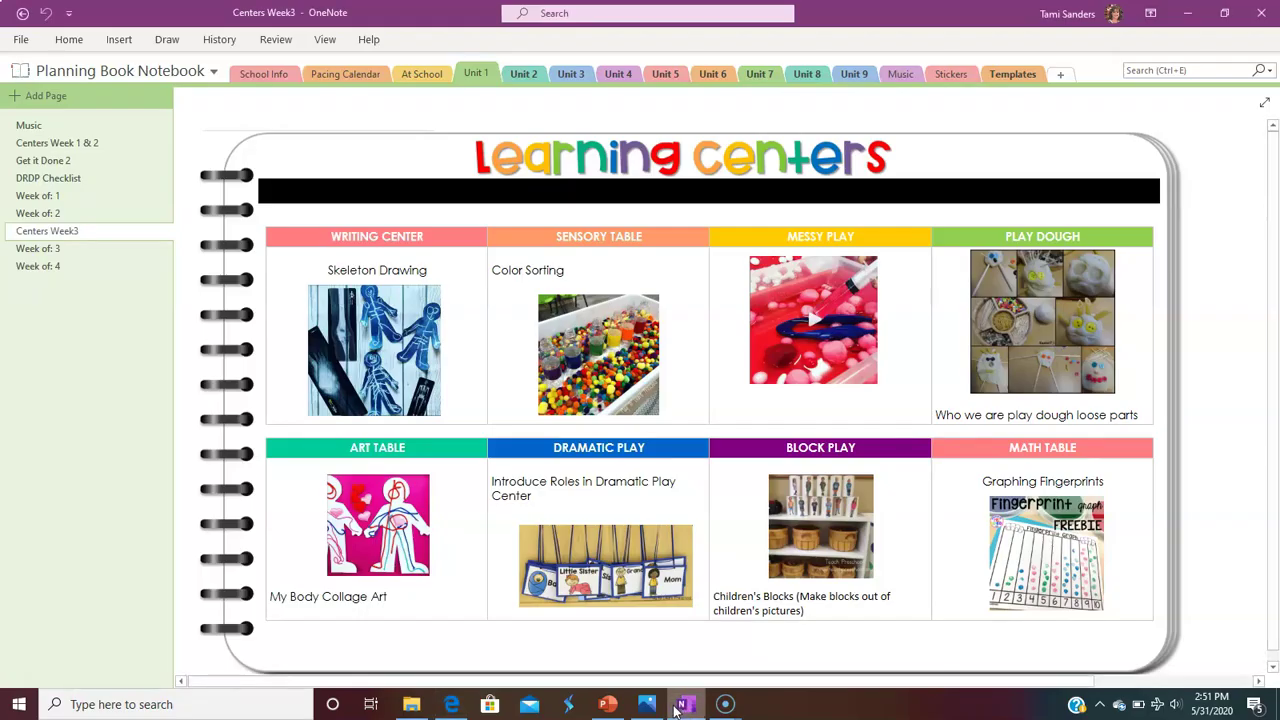
pyautogui.click(460, 706)
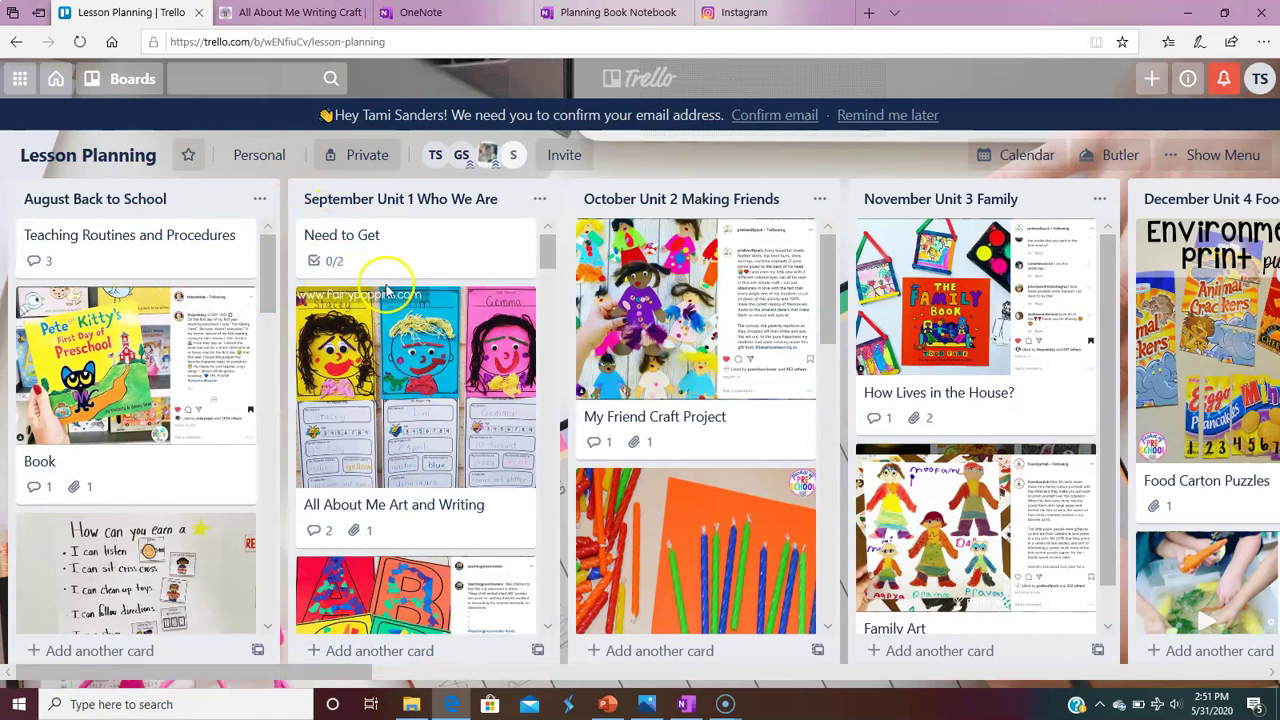
pyautogui.scroll(-5, 370, 295)
pyautogui.scroll(5, 385, 297)
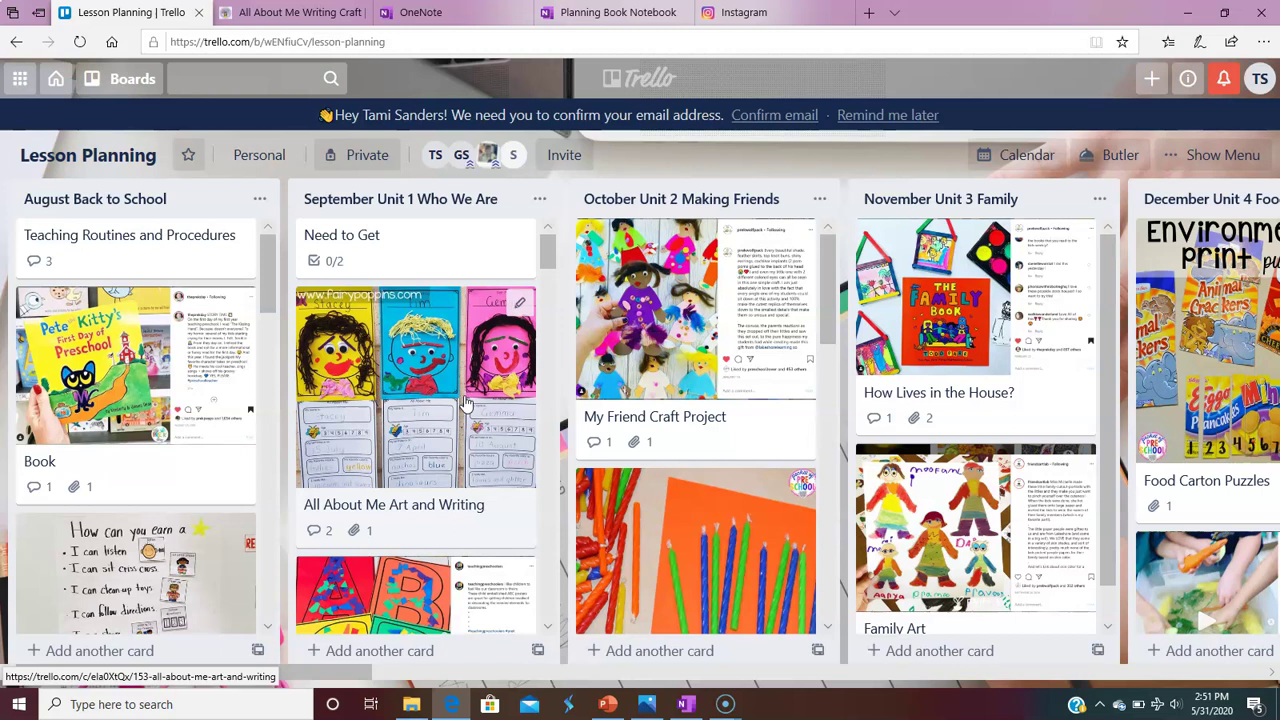
# Open the All About Me Art and Writing card and examine the Fairy Poppins writing craft page linked in its comments
pyautogui.click(443, 377)
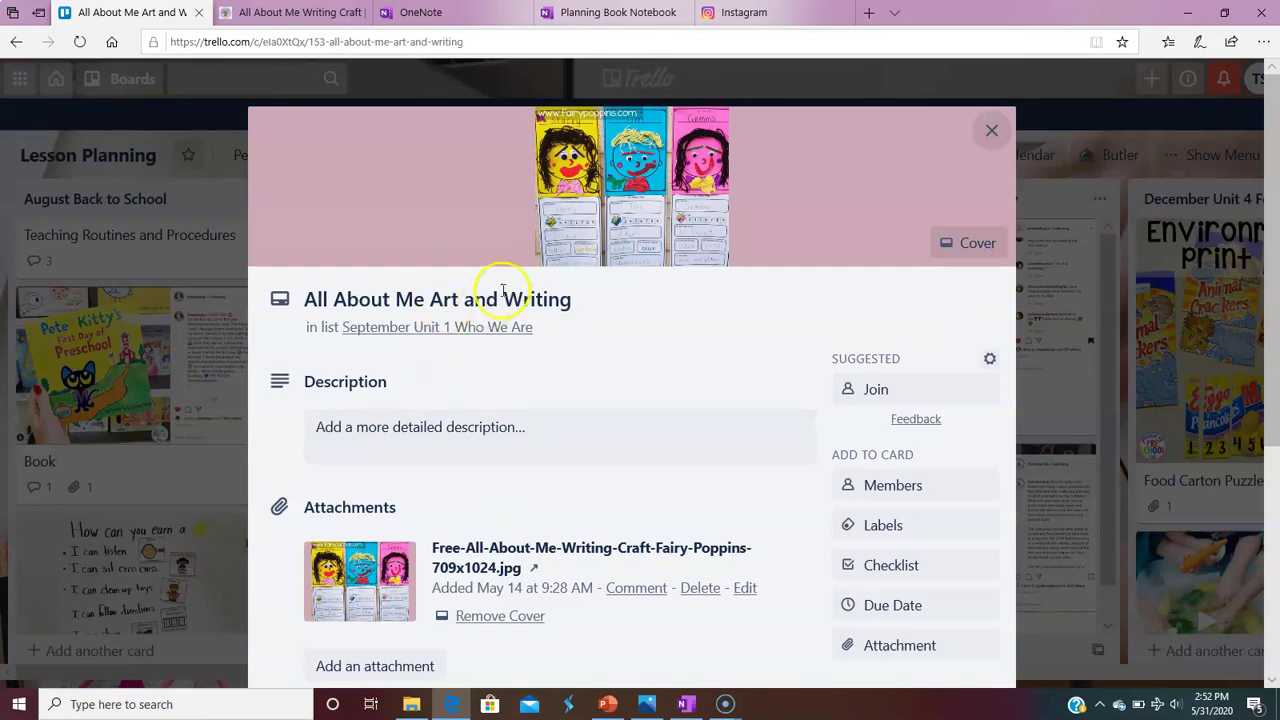
pyautogui.scroll(-4, 530, 390)
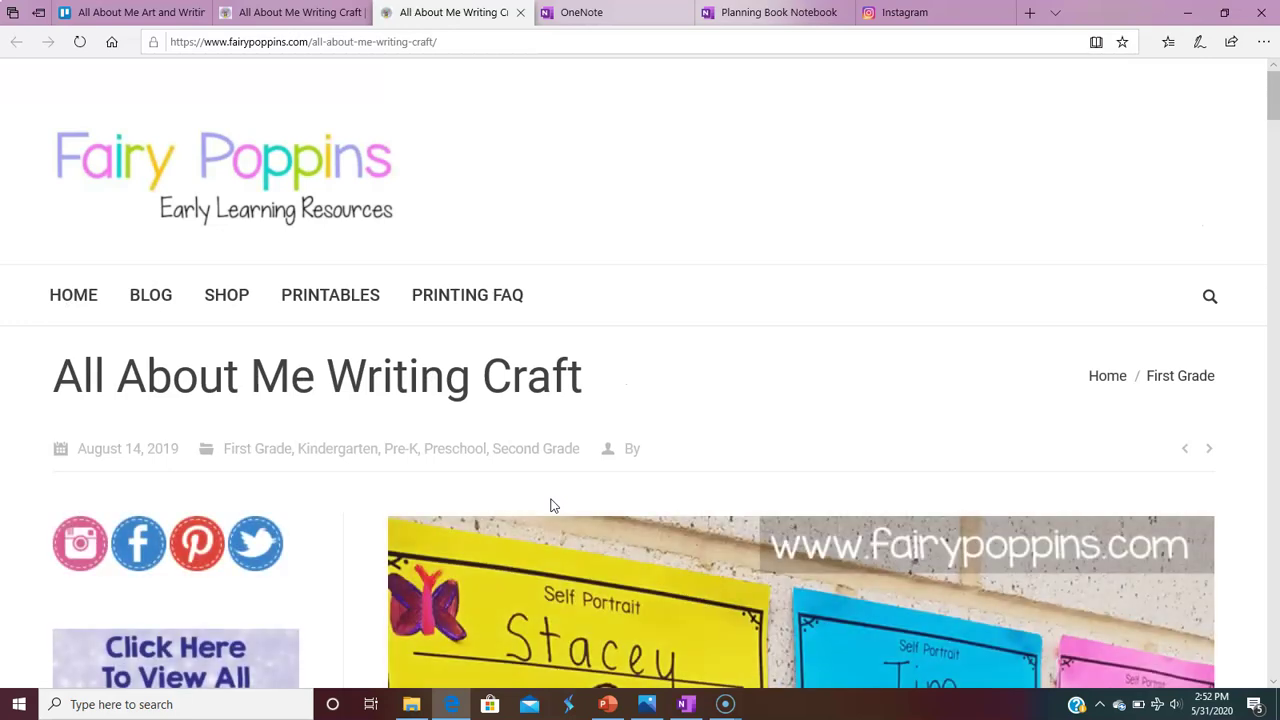
pyautogui.scroll(-3, 600, 551)
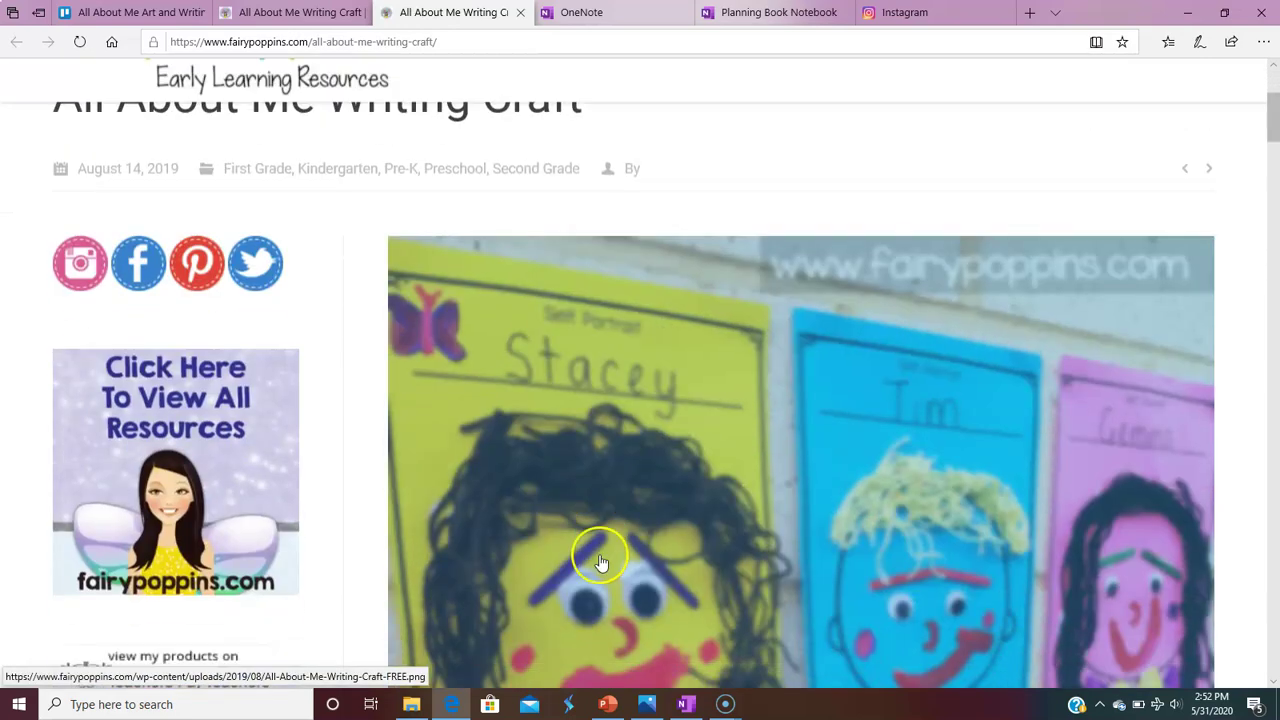
pyautogui.scroll(-1, 1255, 340)
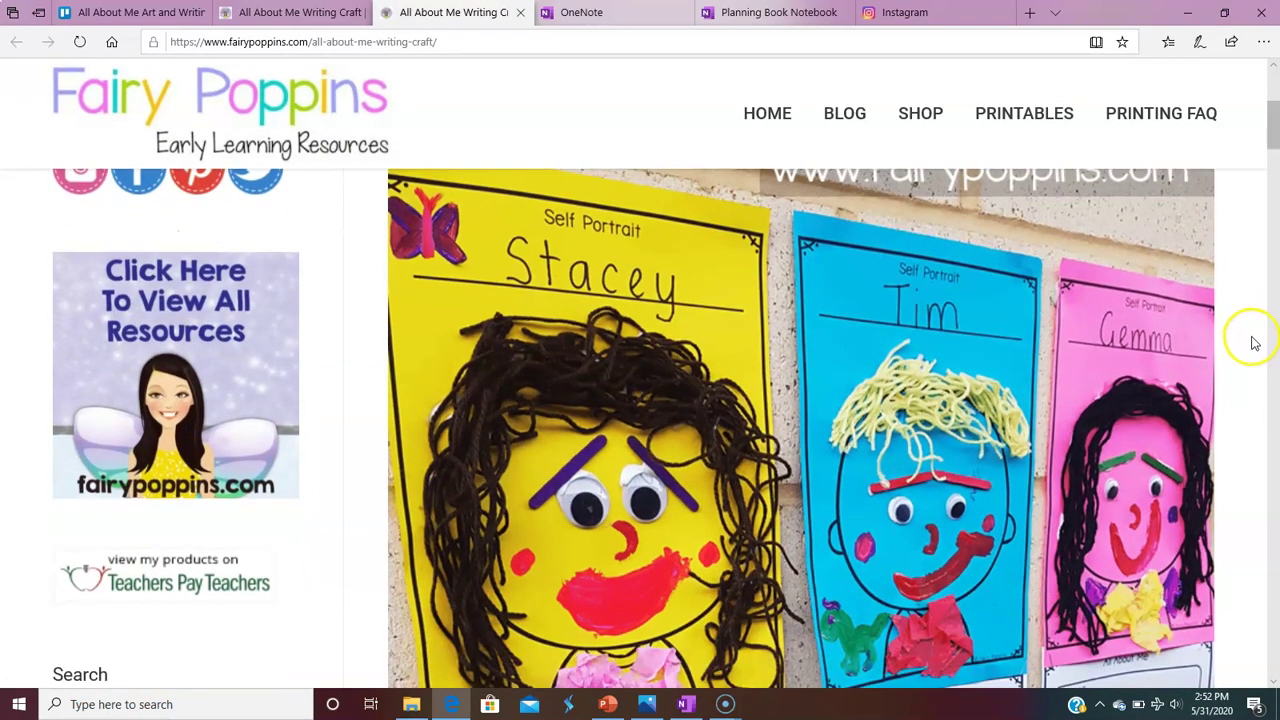
pyautogui.scroll(-2, 1230, 358)
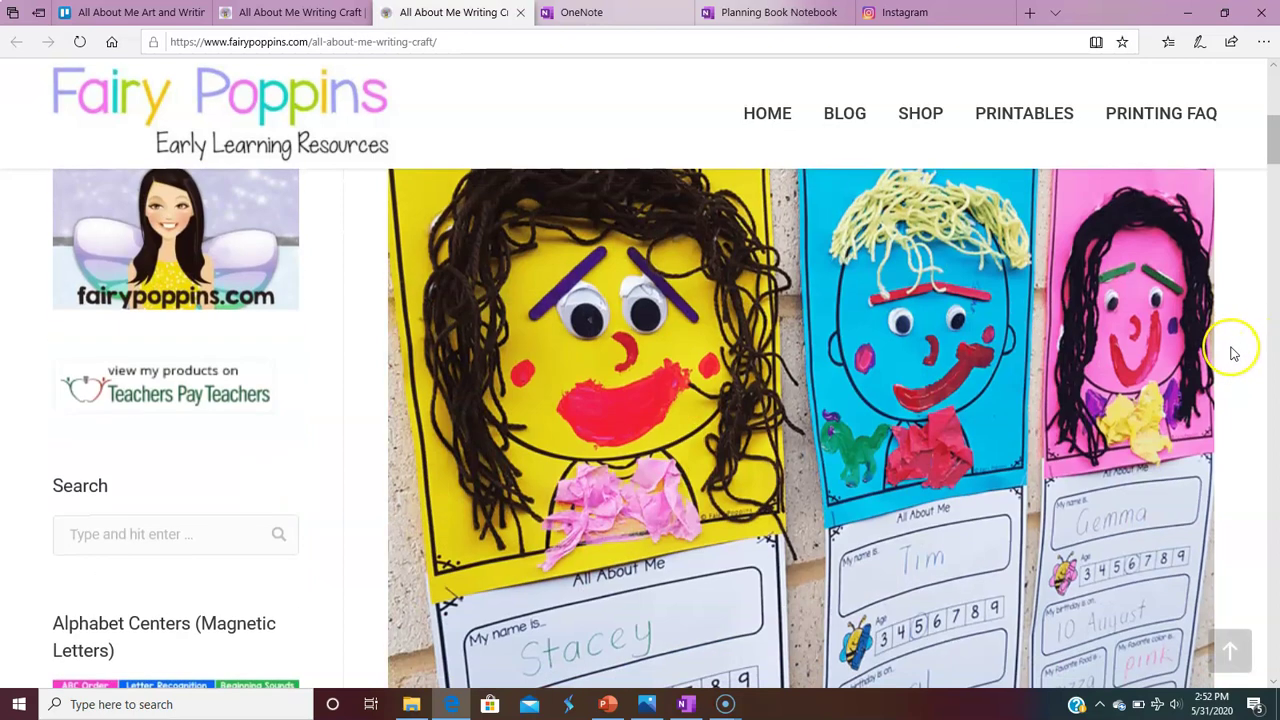
pyautogui.scroll(-3, 1234, 352)
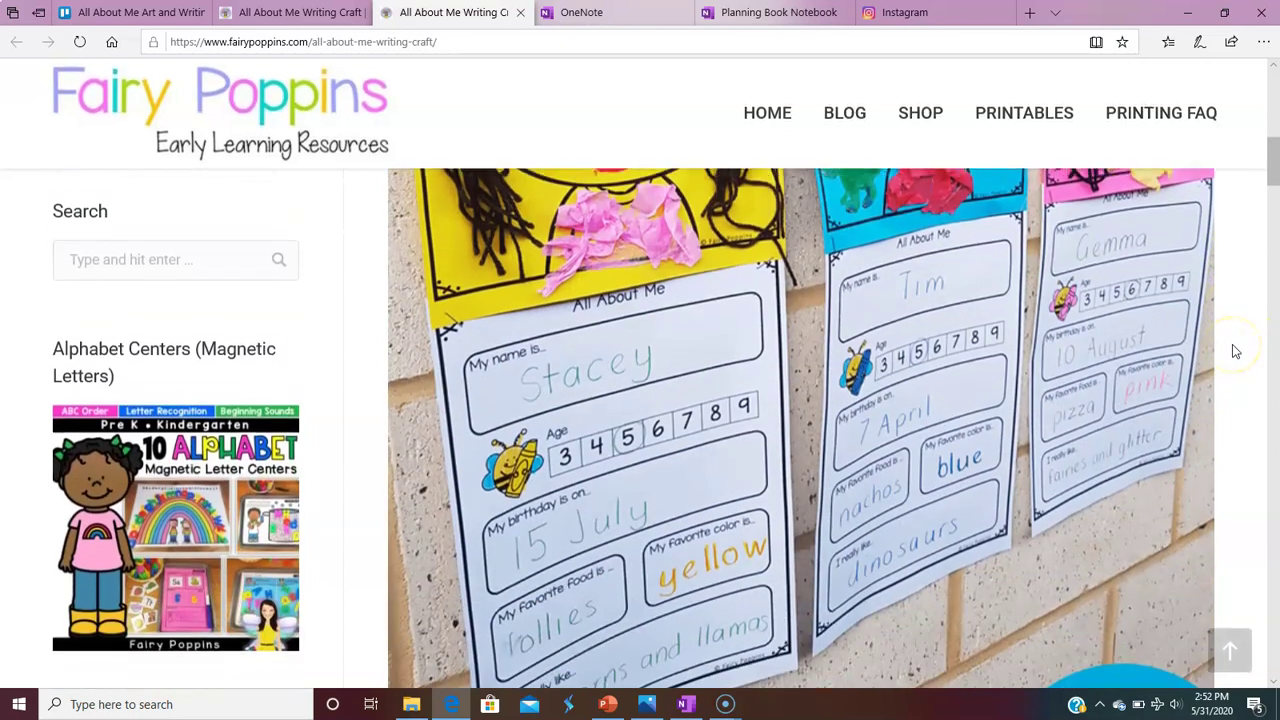
pyautogui.scroll(-3, 1255, 395)
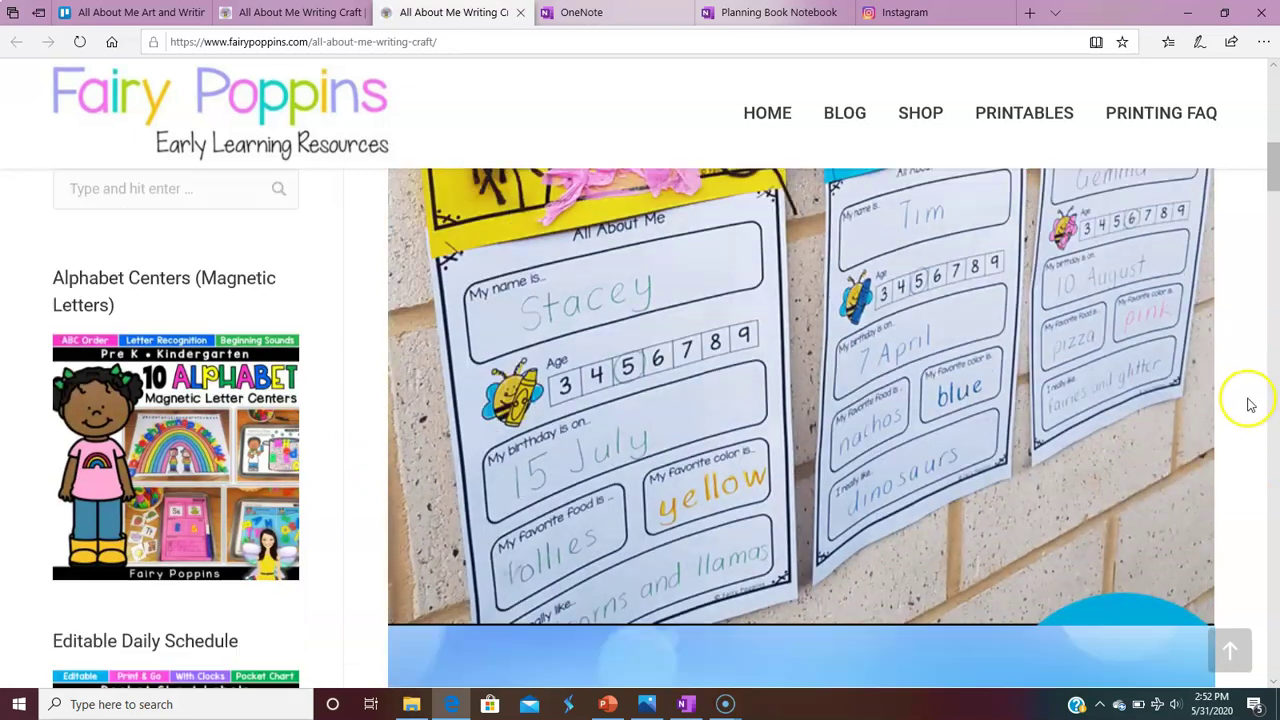
pyautogui.scroll(-3, 1250, 400)
pyautogui.scroll(1, 1250, 400)
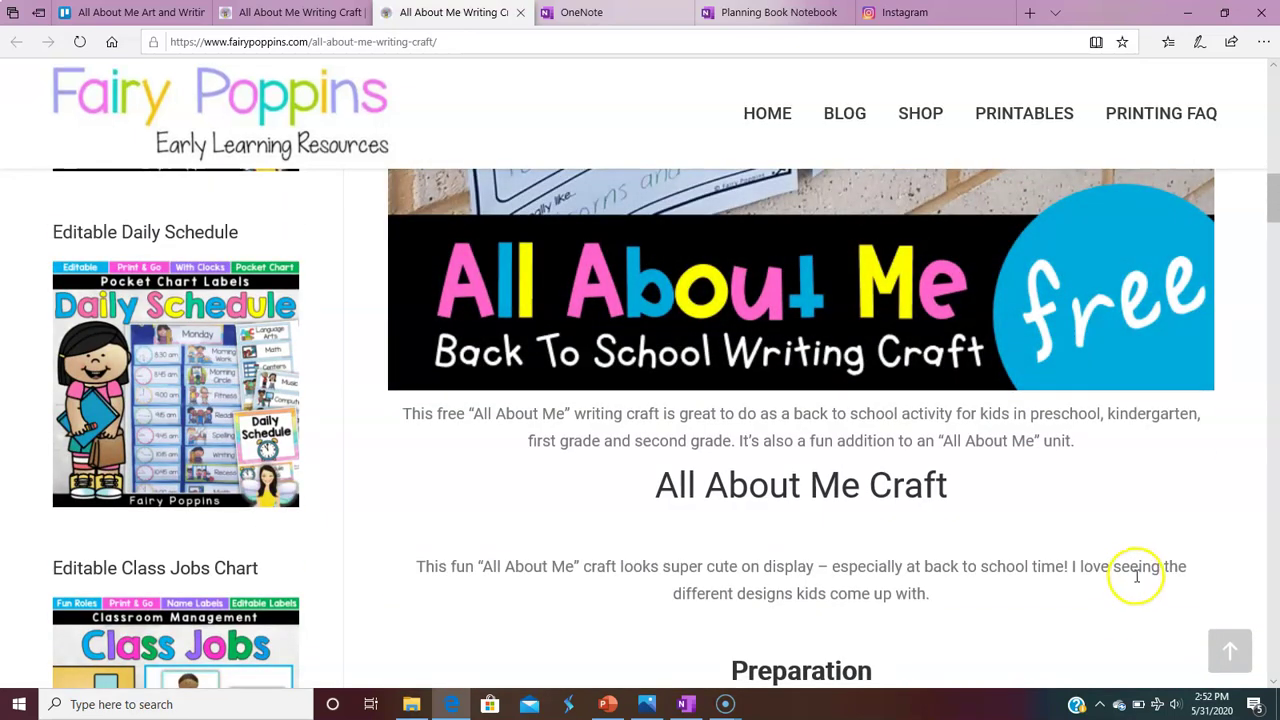
pyautogui.scroll(6, 1153, 557)
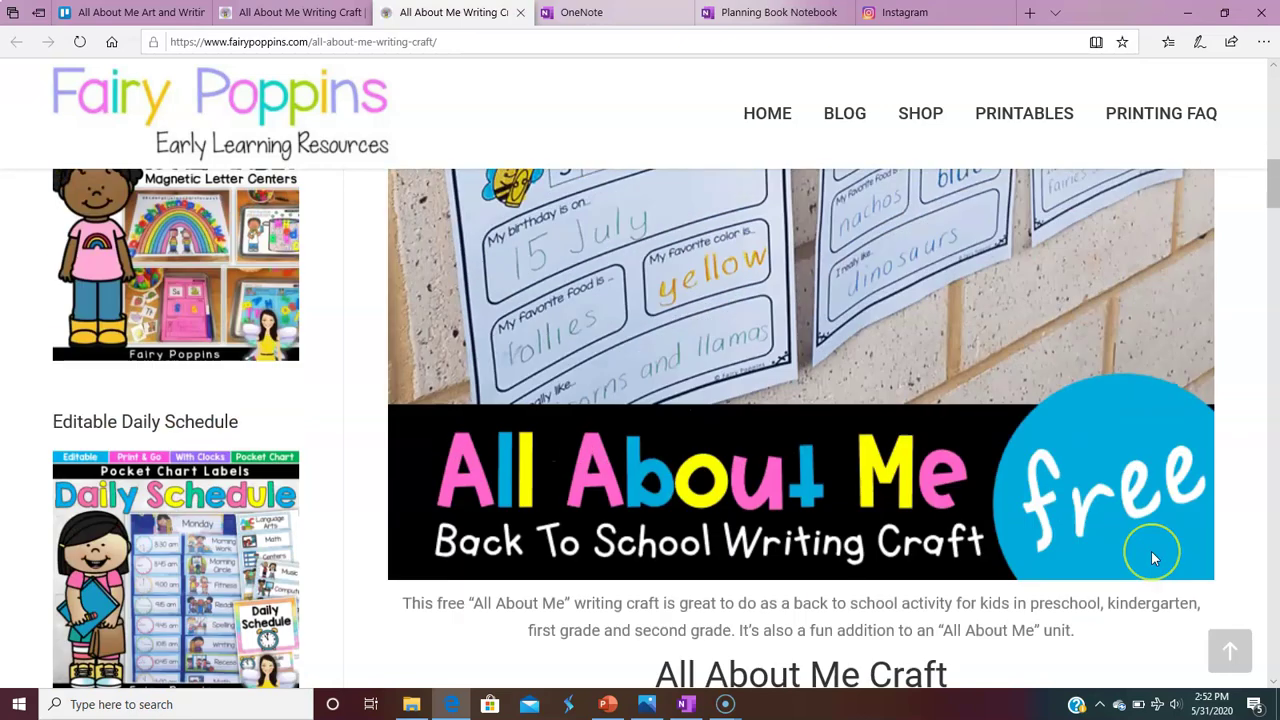
pyautogui.scroll(5, 1153, 560)
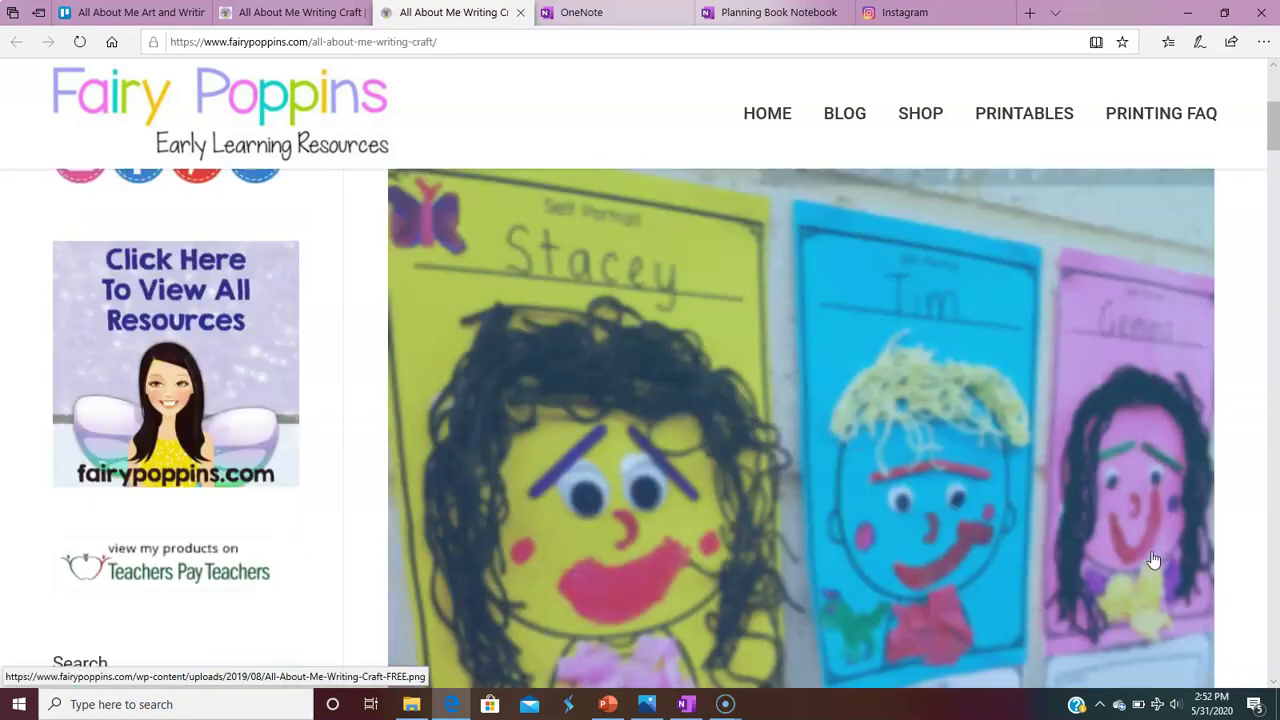
# Return to the All About Me Art and Writing card in Trello and close it
pyautogui.click(131, 14)
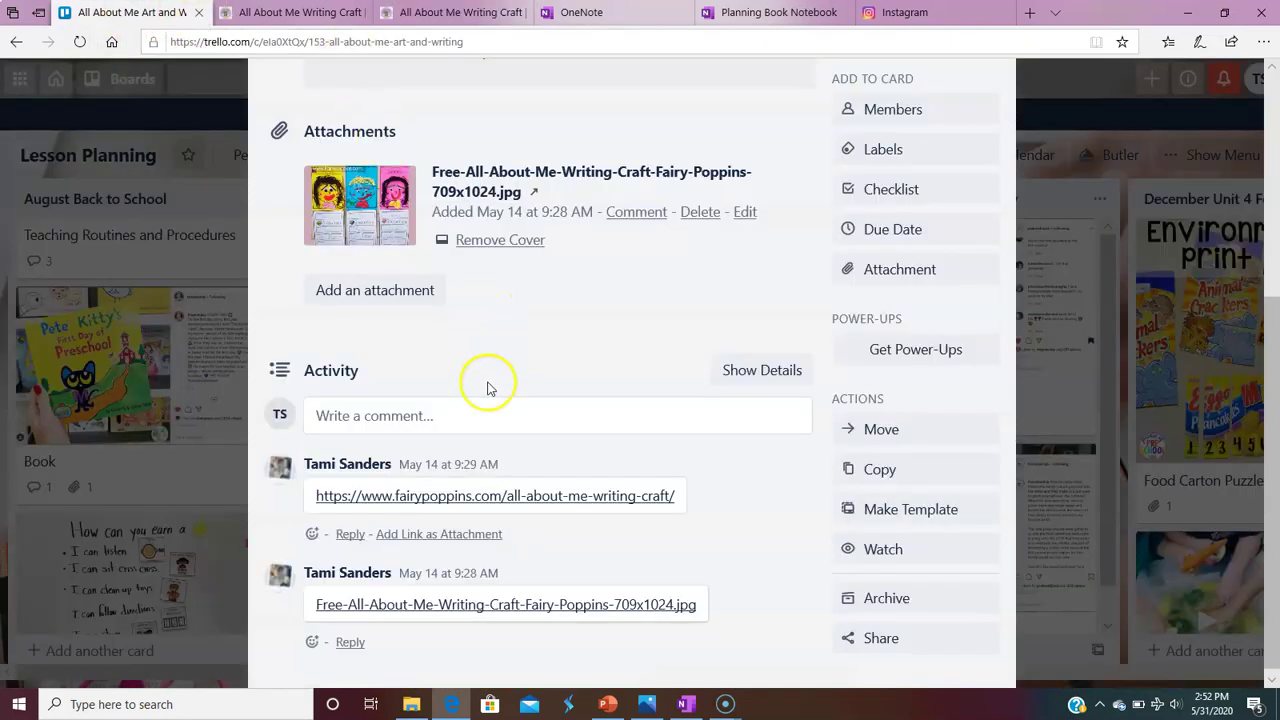
pyautogui.scroll(4, 486, 378)
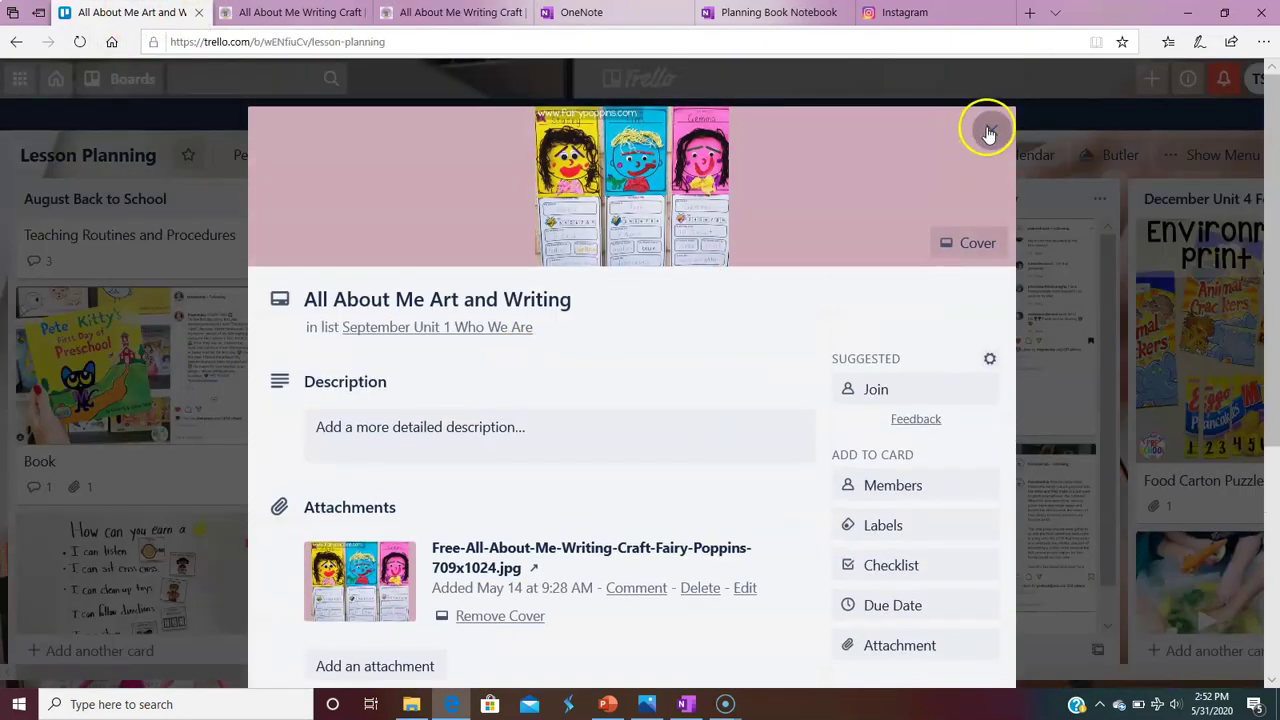
pyautogui.click(988, 134)
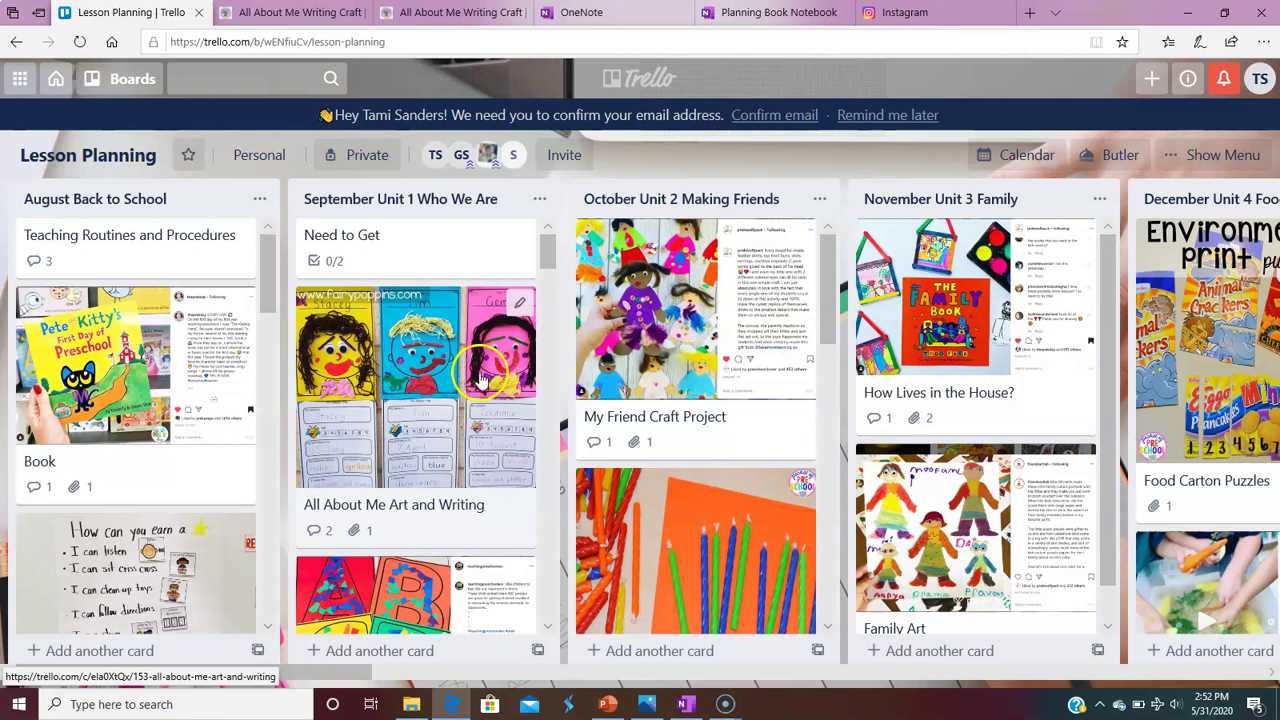
# Open the Transparency Face Draw card in the September list and view its Face Draw.PNG image at full size
pyautogui.scroll(-5, 475, 380)
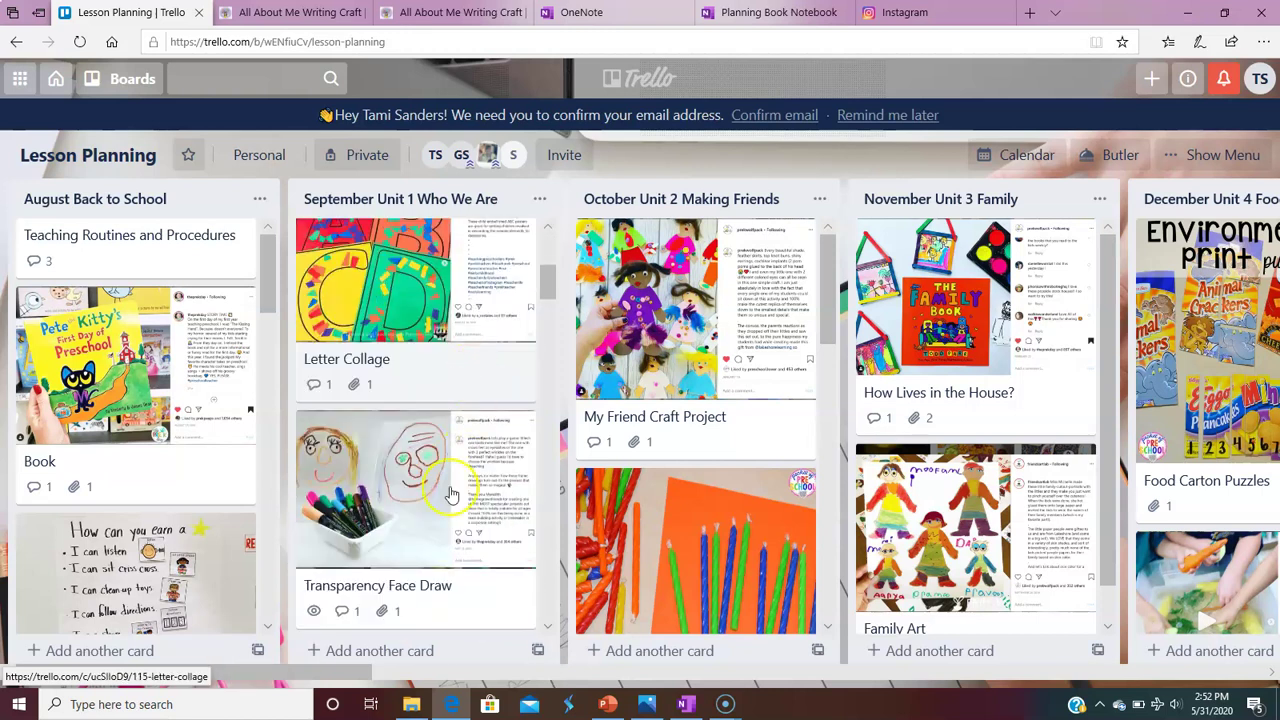
pyautogui.click(443, 500)
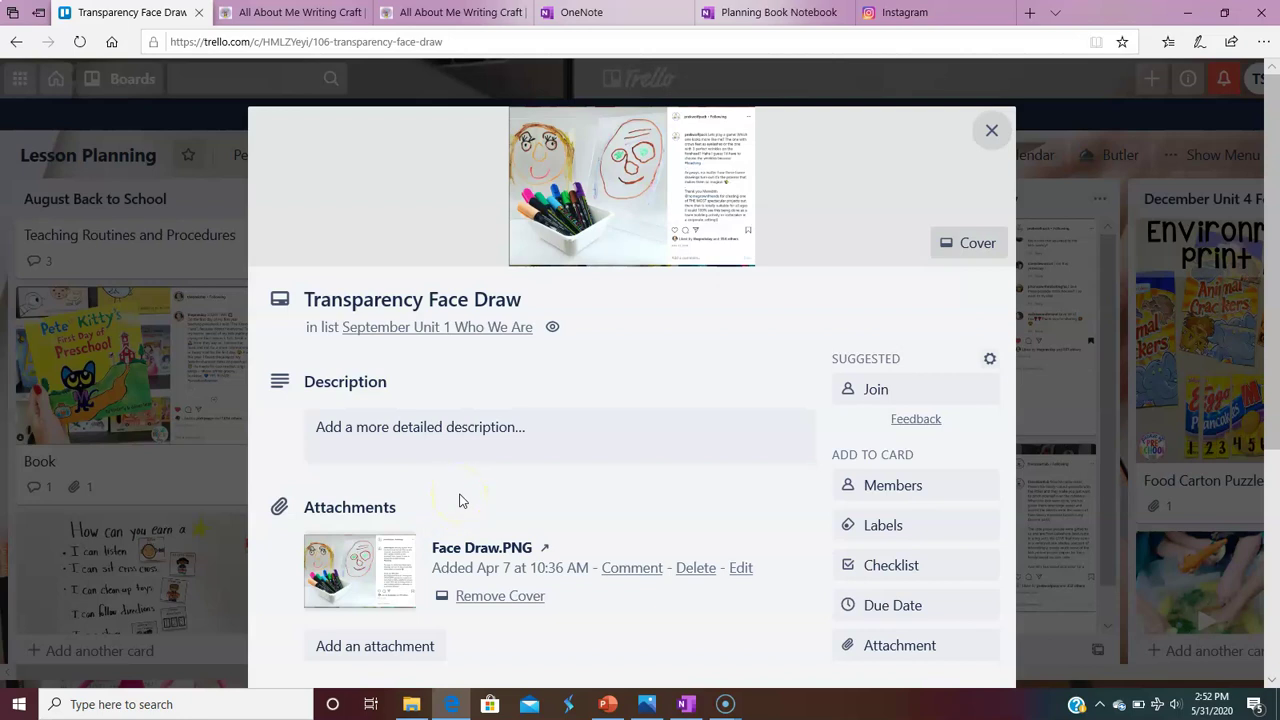
pyautogui.scroll(-3, 455, 500)
pyautogui.scroll(3, 443, 400)
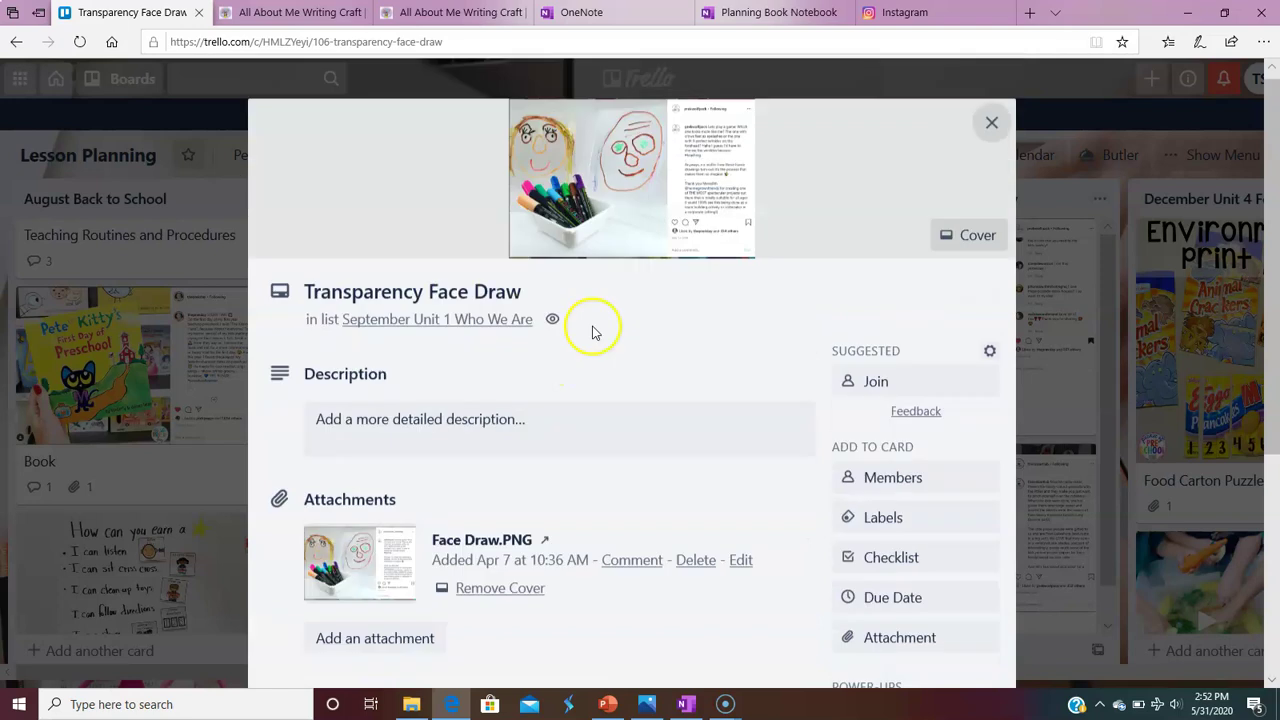
pyautogui.click(648, 208)
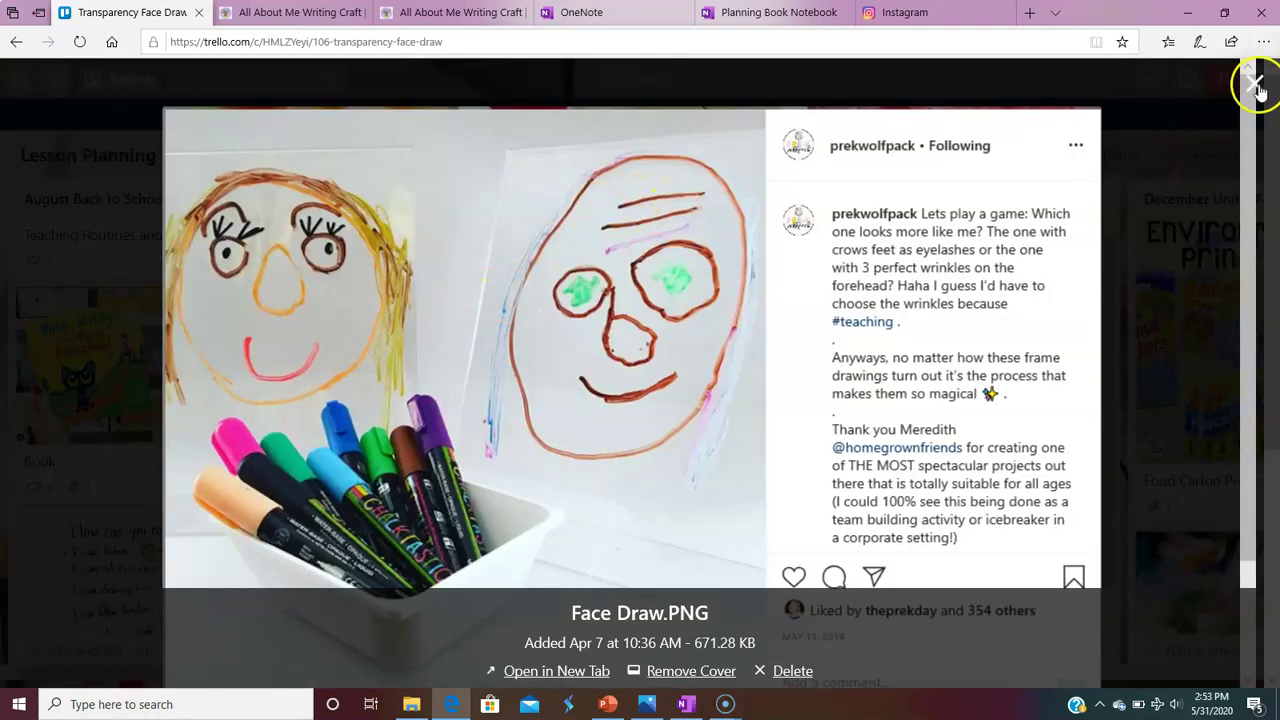
pyautogui.click(1254, 84)
# Open the Instagram post linked in the card's comment and read its caption for the materials used
pyautogui.scroll(-4, 517, 390)
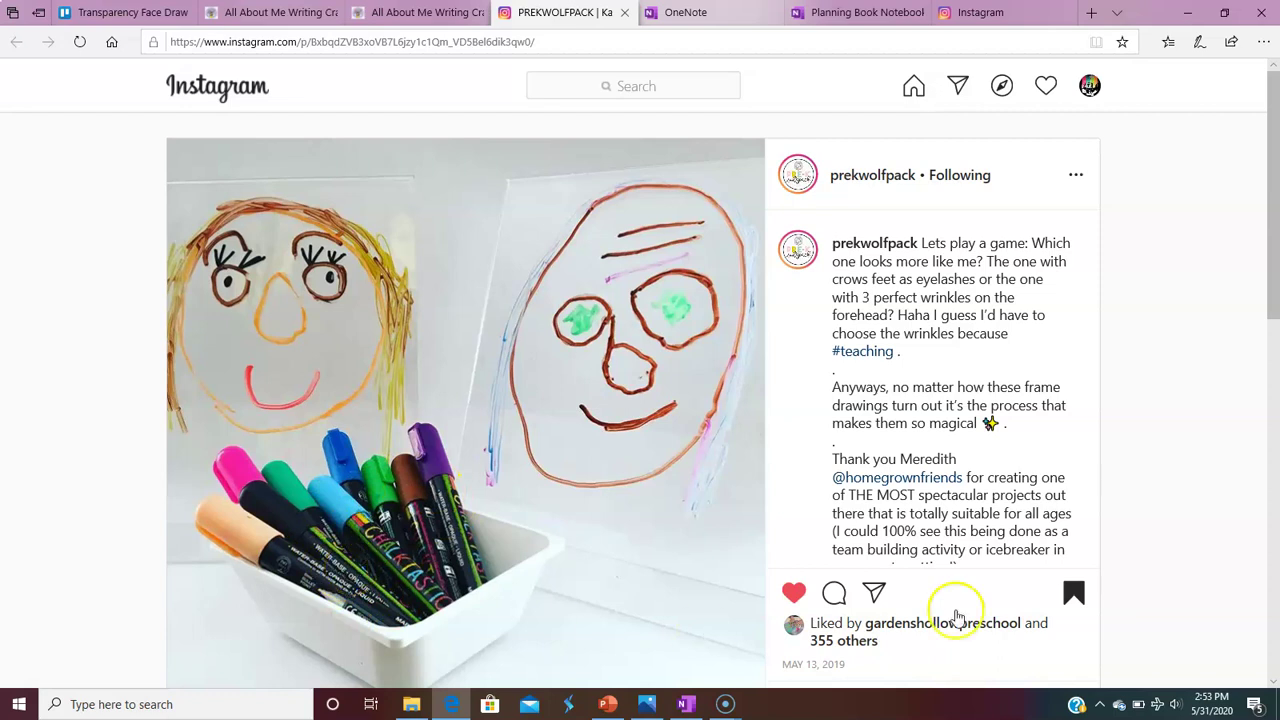
pyautogui.scroll(-3, 960, 440)
pyautogui.scroll(-4, 972, 464)
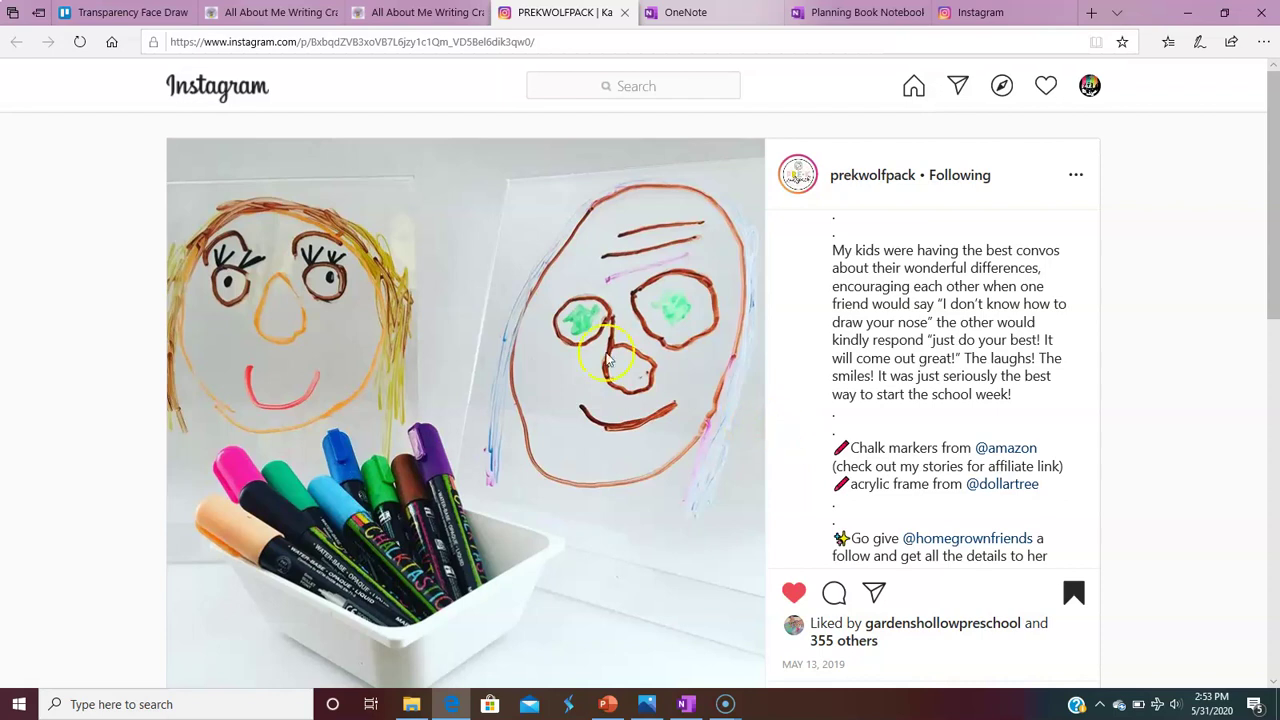
# Return to the Transparency Face Draw card in Trello and close it, going back to the start of the September list
pyautogui.click(140, 18)
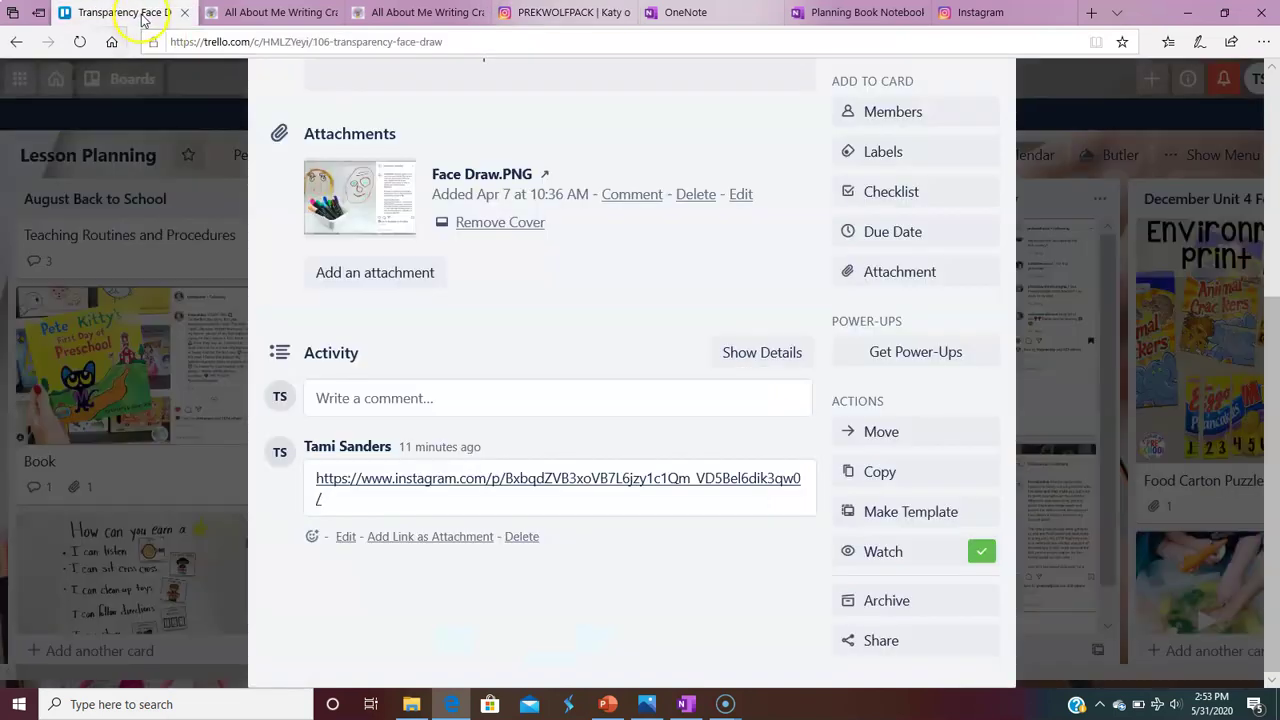
pyautogui.scroll(5, 580, 300)
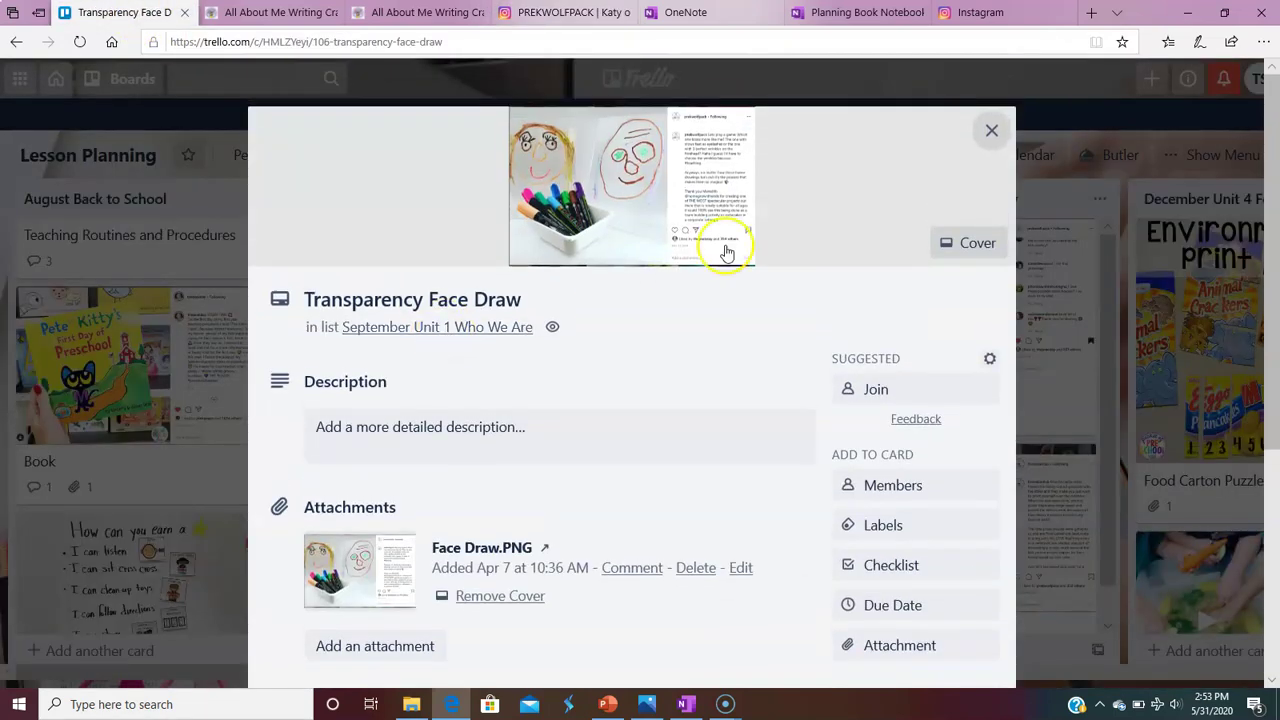
pyautogui.click(993, 133)
pyautogui.scroll(3, 358, 435)
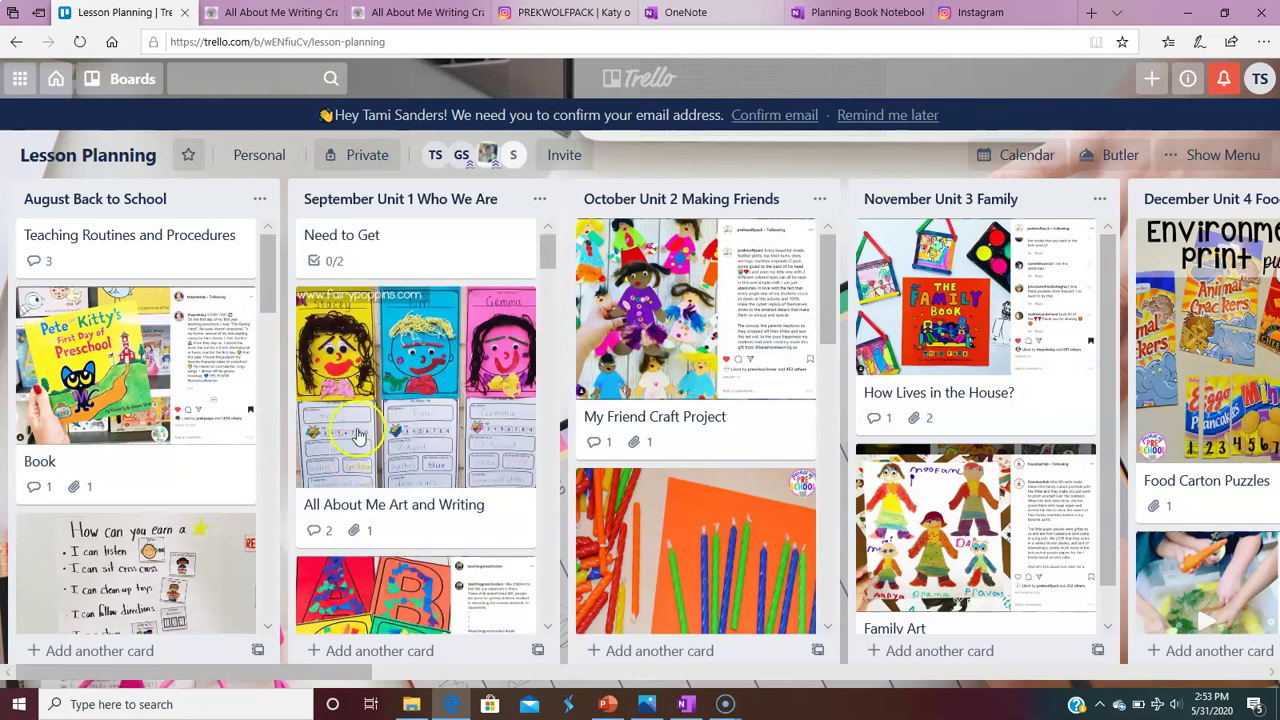
# Open the Need to Get card in the September list and add "Chalk Markers" to its checklist
pyautogui.click(357, 240)
pyautogui.click(332, 490)
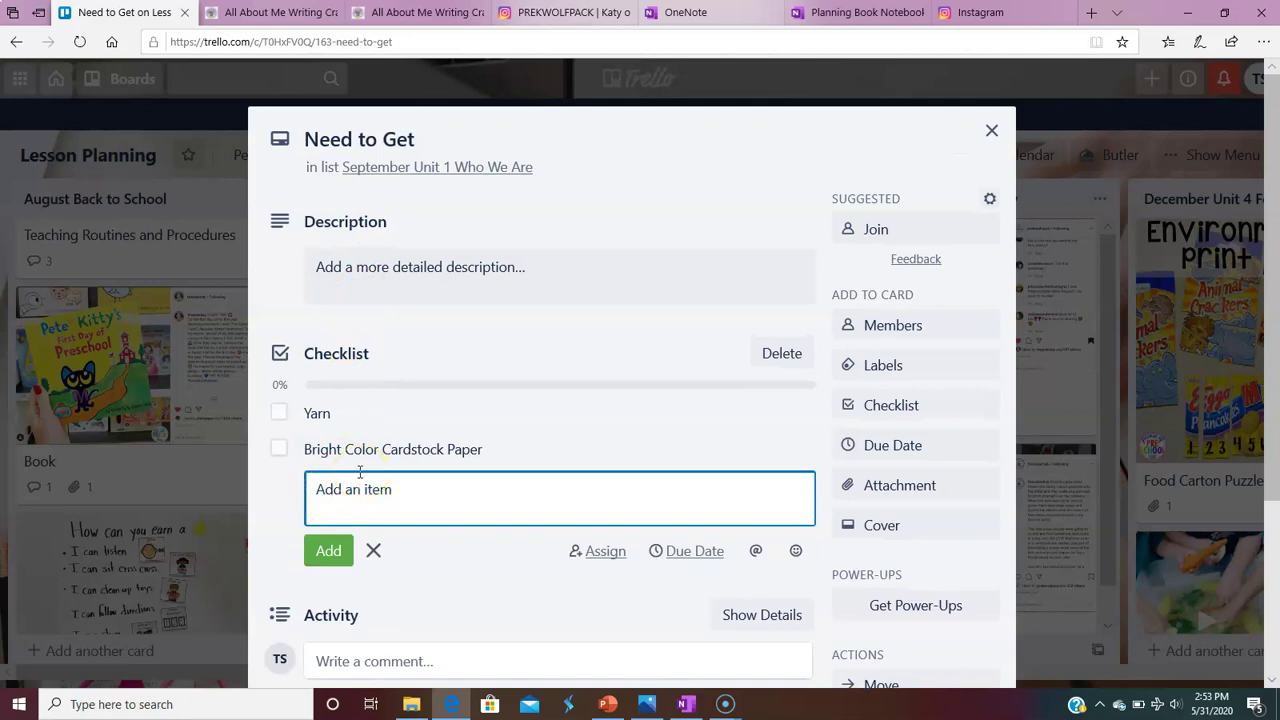
pyautogui.click(351, 503)
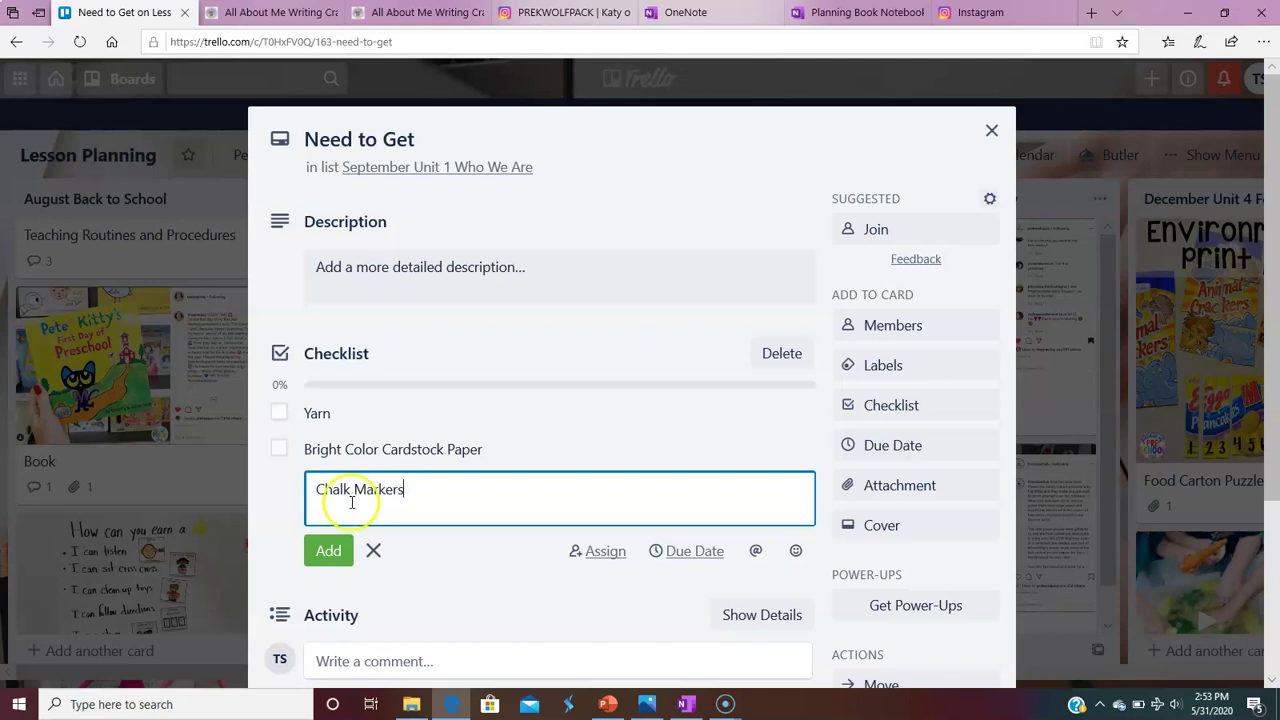
pyautogui.write('Chalk Markers')
pyautogui.click(330, 550)
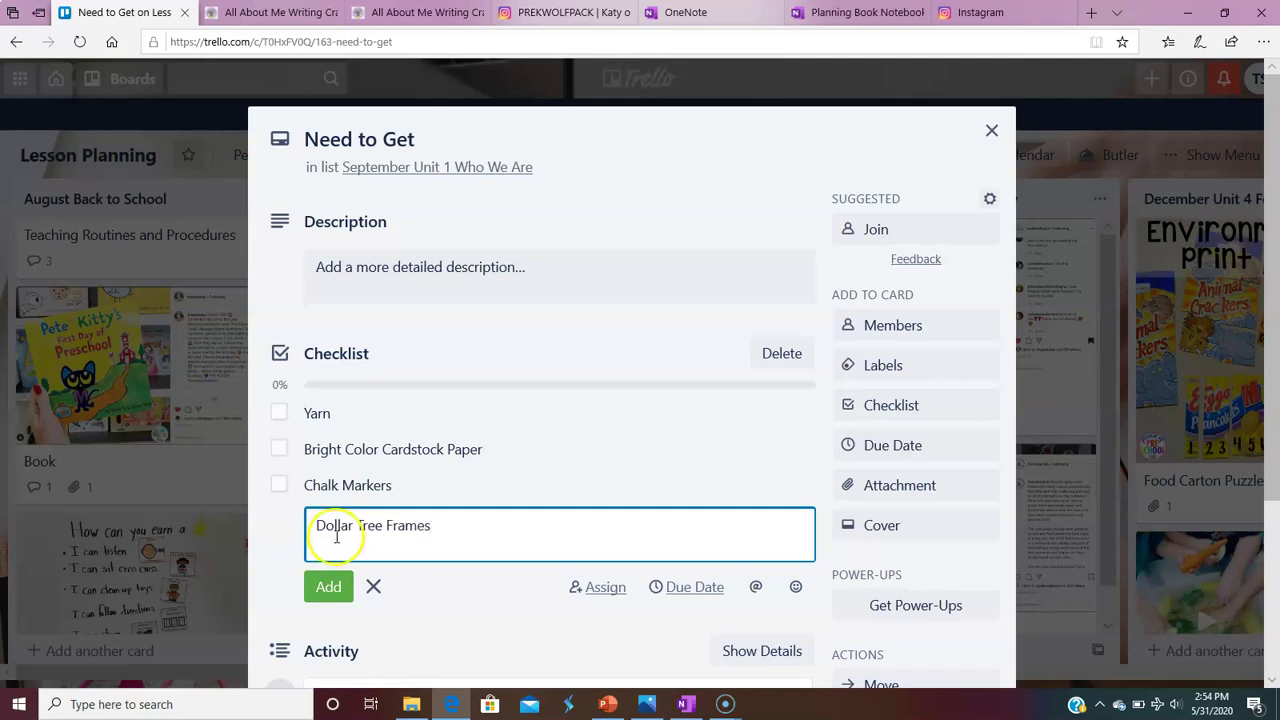
# Add "Dollar Tree Frames" to the Need to Get checklist, close the card and look over the September list's activity cards
pyautogui.click(345, 590)
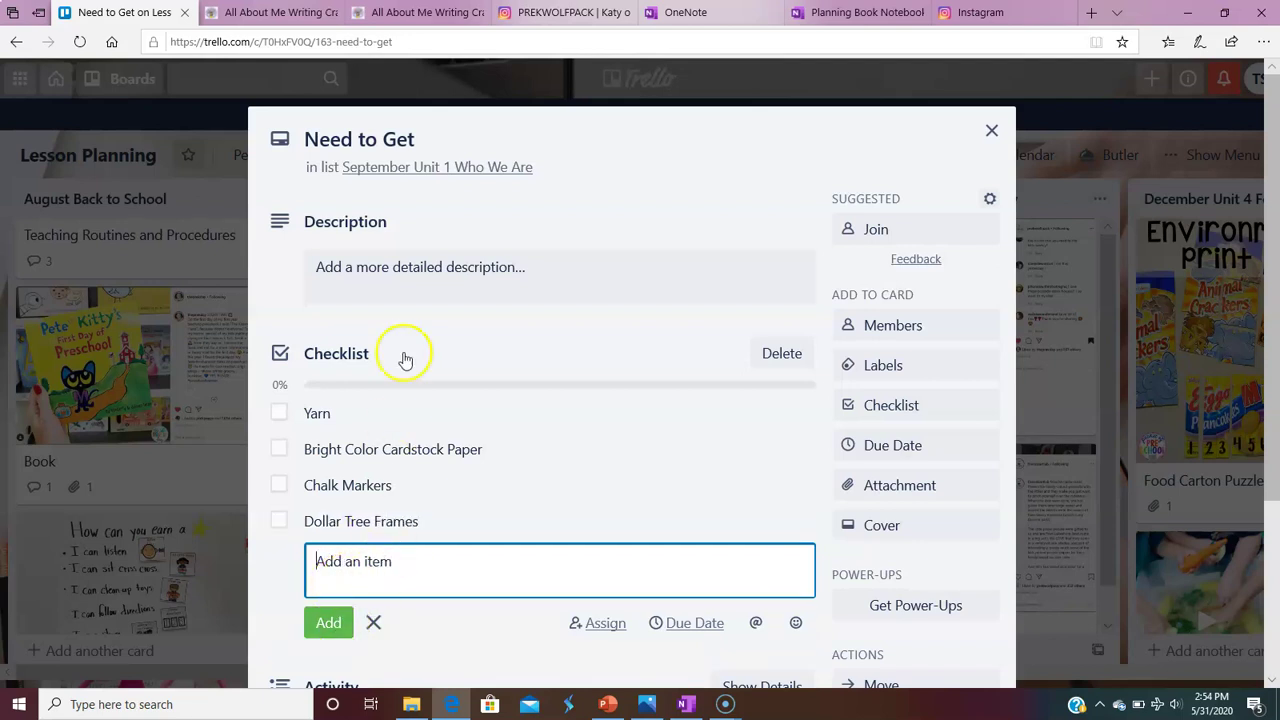
pyautogui.click(990, 133)
pyautogui.scroll(-1, 404, 490)
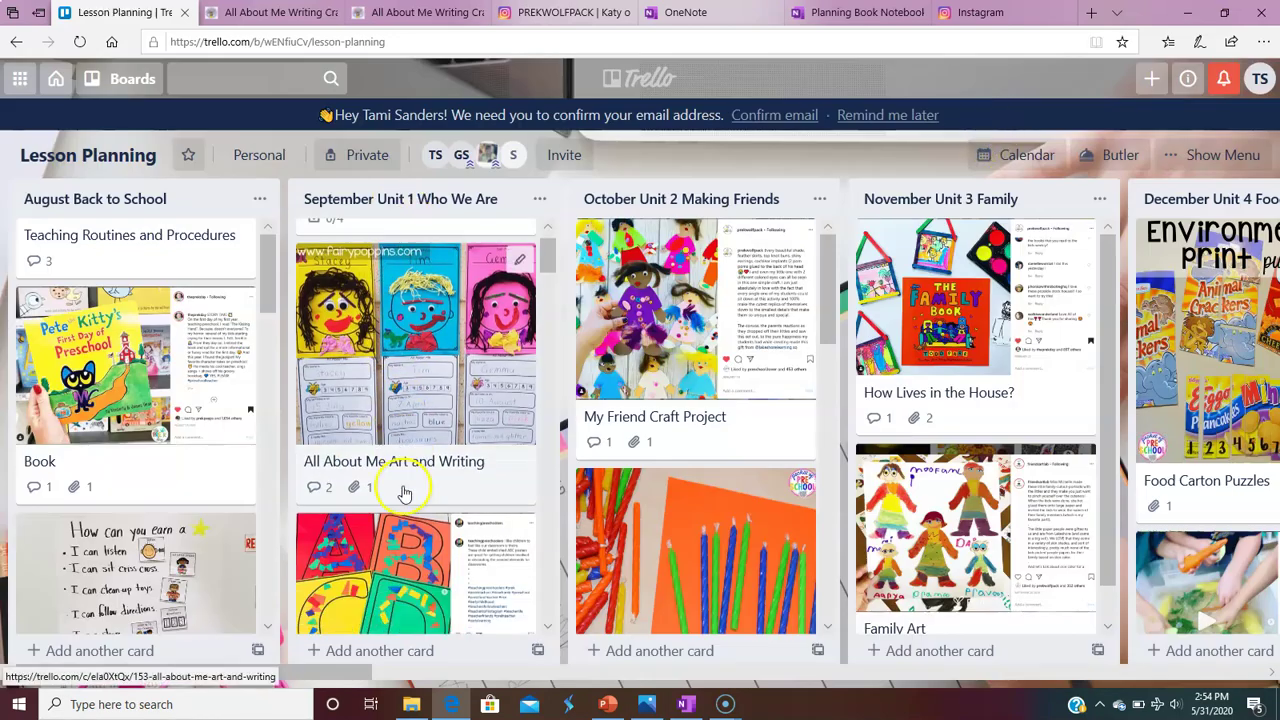
pyautogui.scroll(-10, 404, 490)
pyautogui.scroll(12, 404, 474)
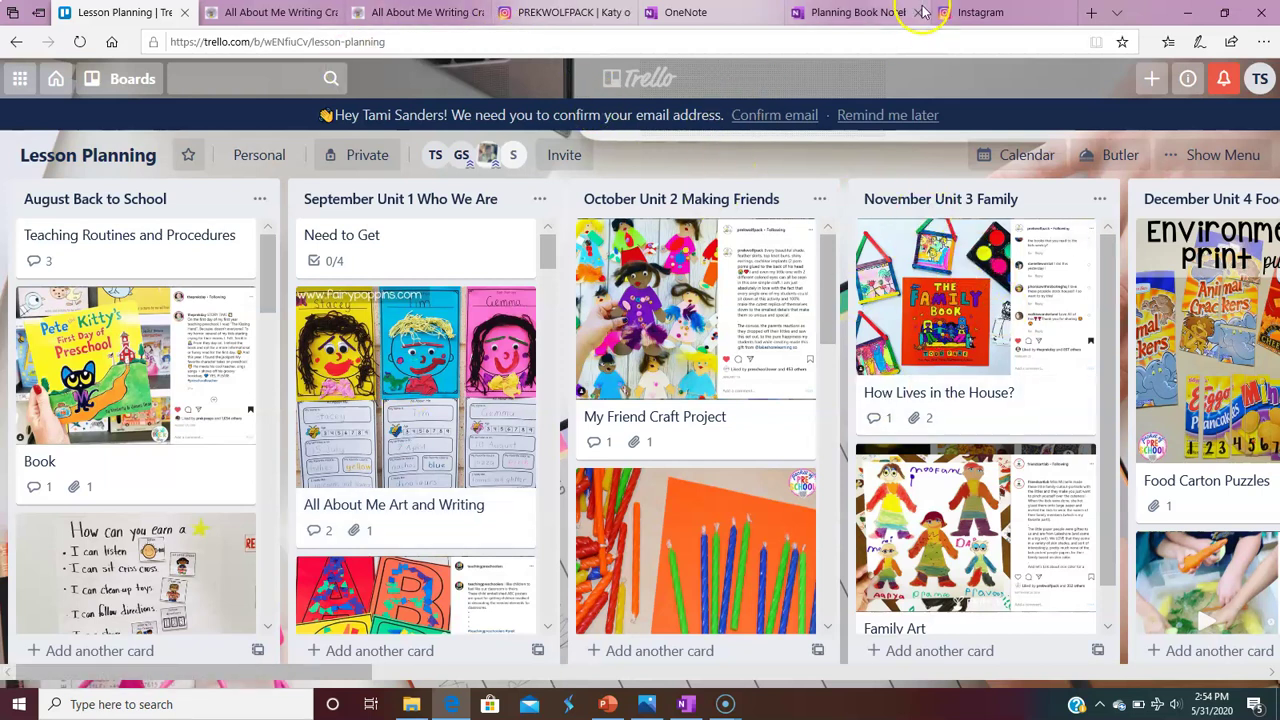
# Switch to Instagram, search for "Prek" and open the prekwolfpack profile
pyautogui.click(968, 14)
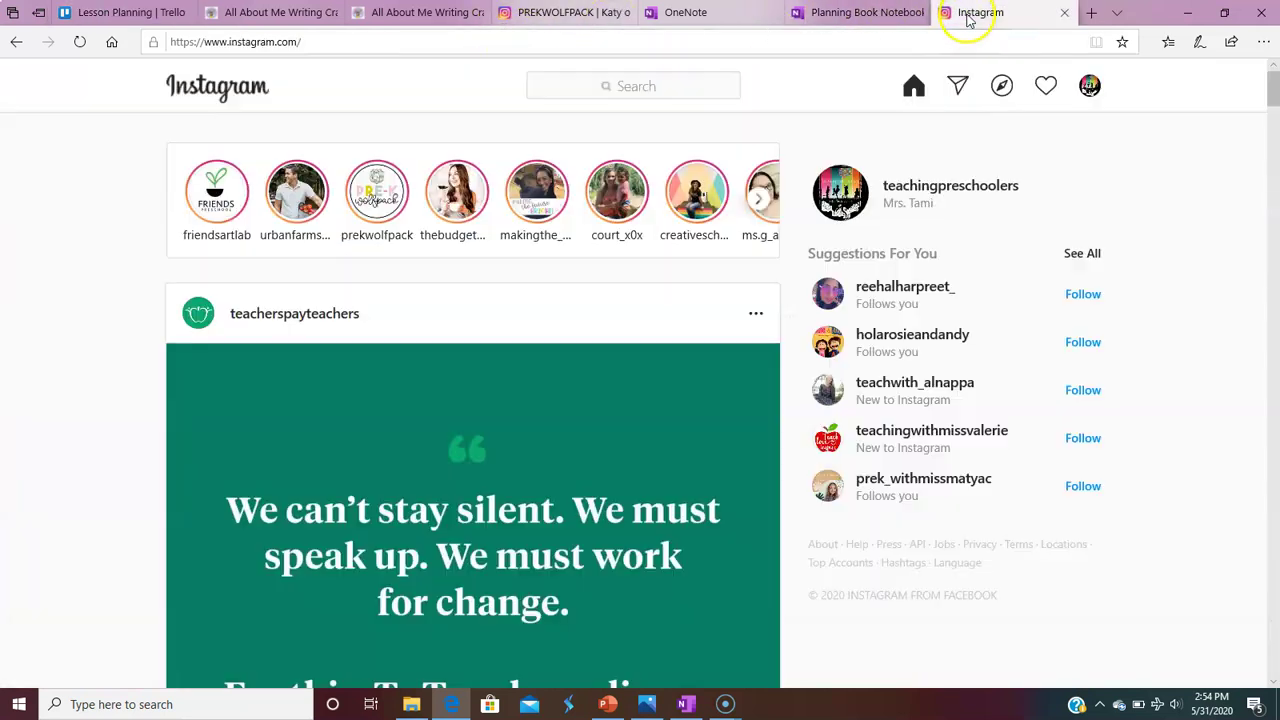
pyautogui.click(541, 82)
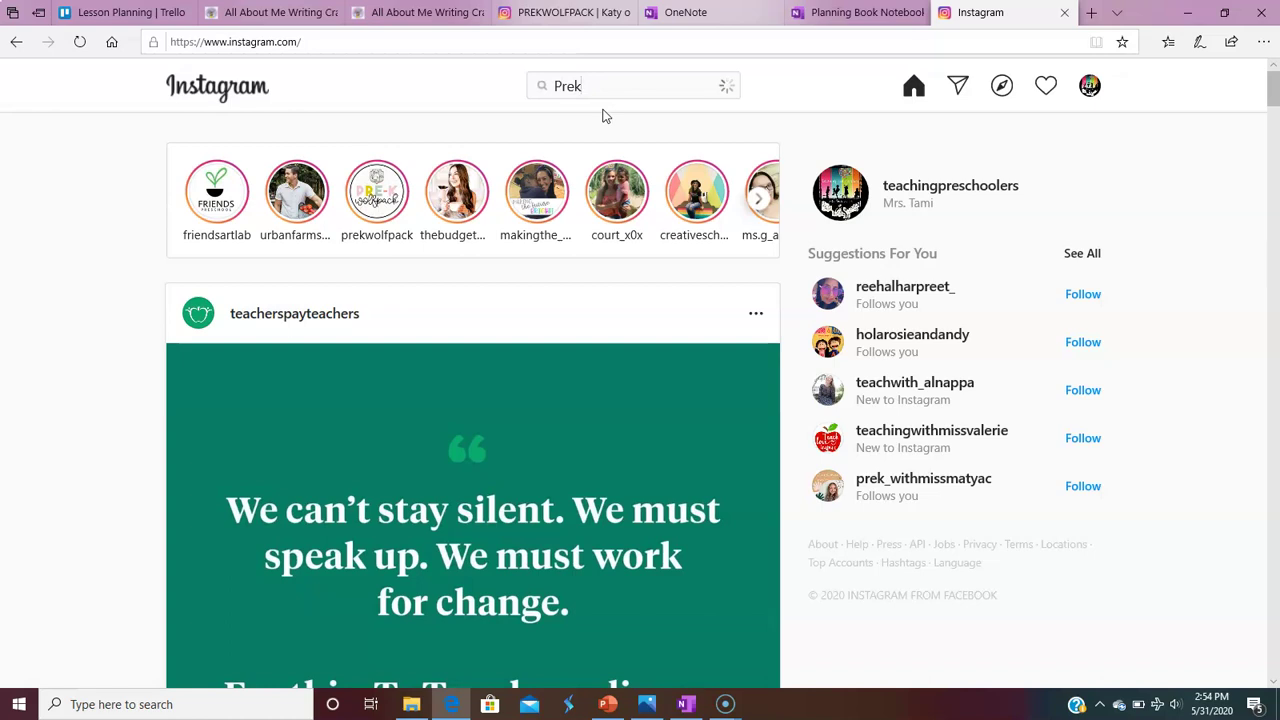
pyautogui.click(607, 184)
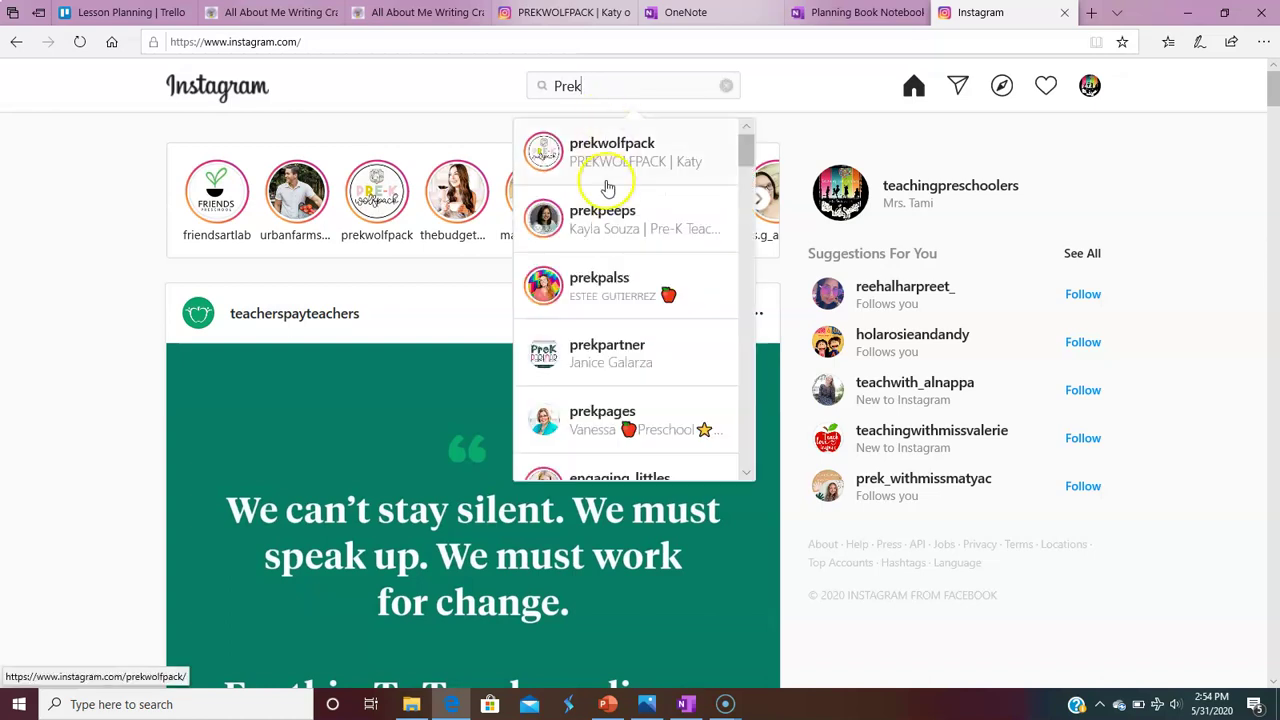
pyautogui.click(614, 166)
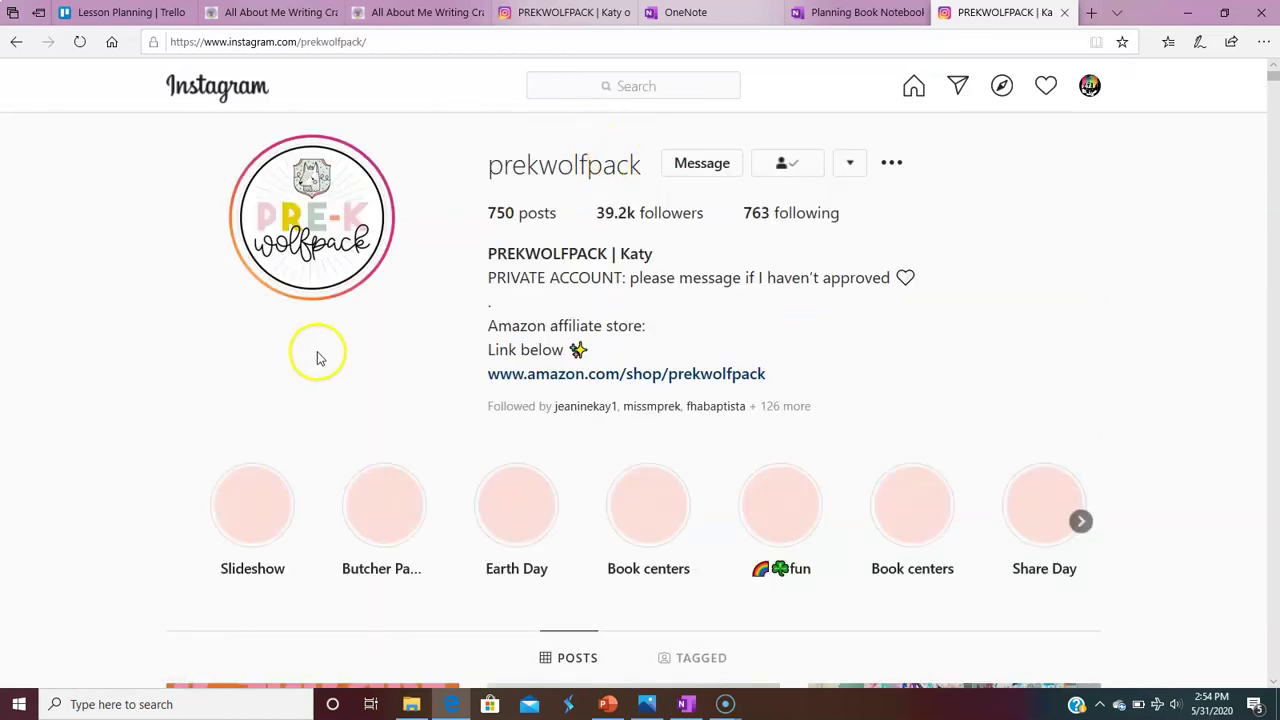
# Browse back through the profile's posts and open the butcher paper activity with numbered houses and small people figures
pyautogui.scroll(-10, 245, 268)
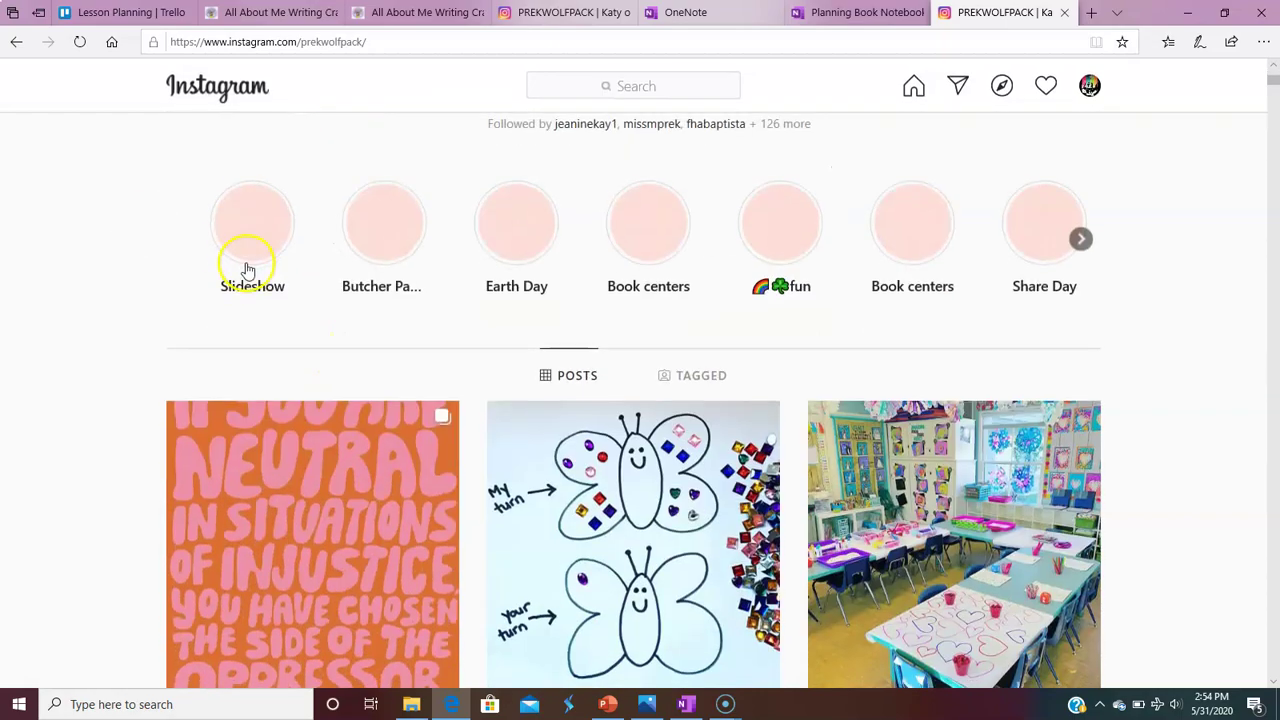
pyautogui.scroll(-10, 148, 254)
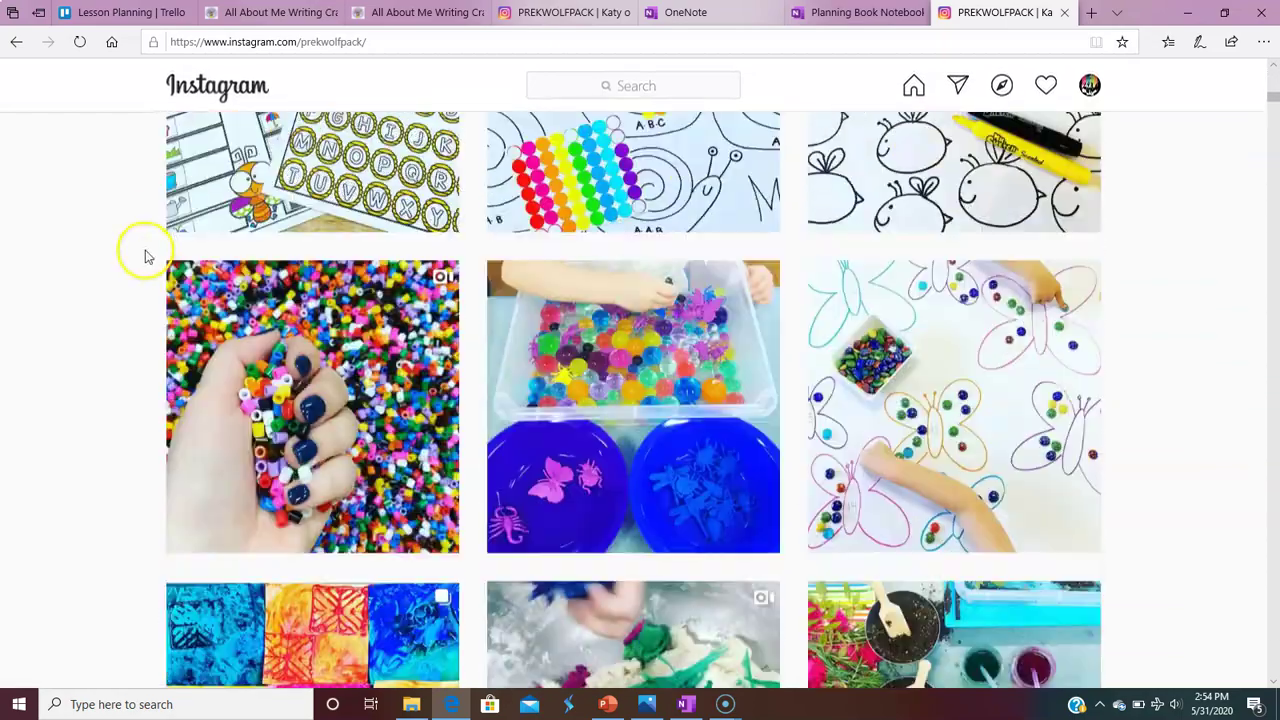
pyautogui.scroll(-11, 148, 254)
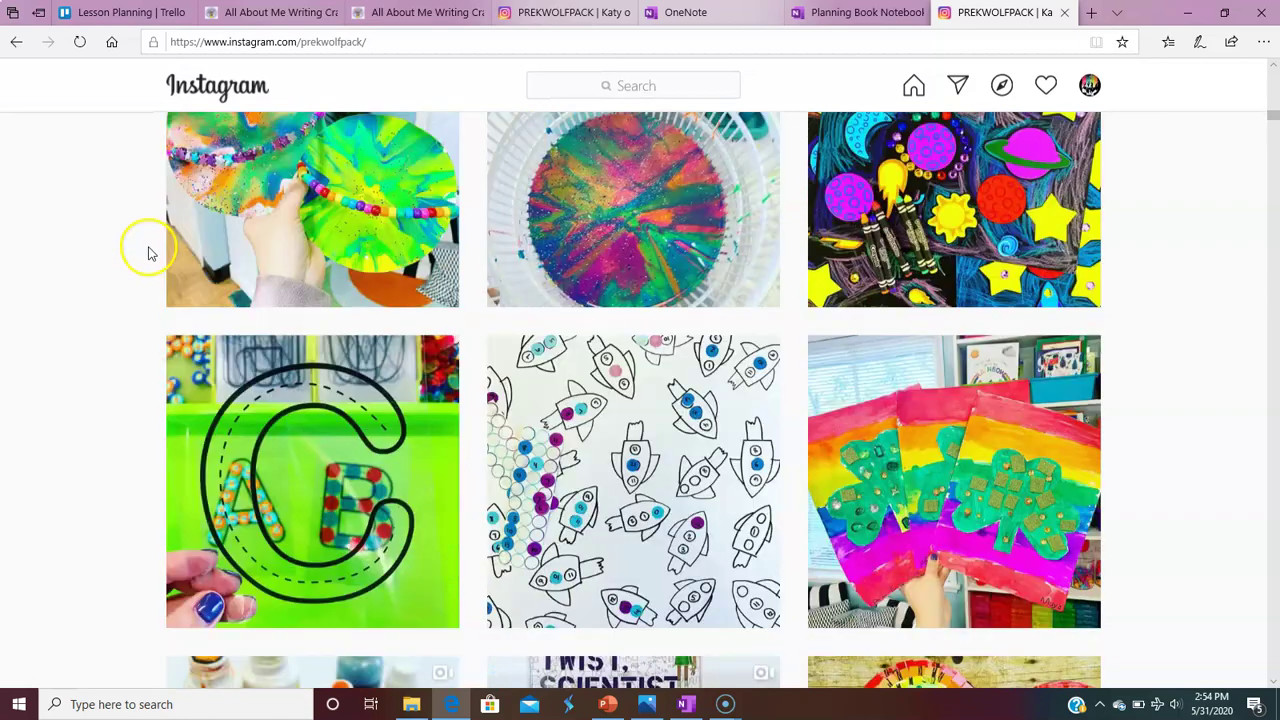
pyautogui.scroll(-10, 148, 254)
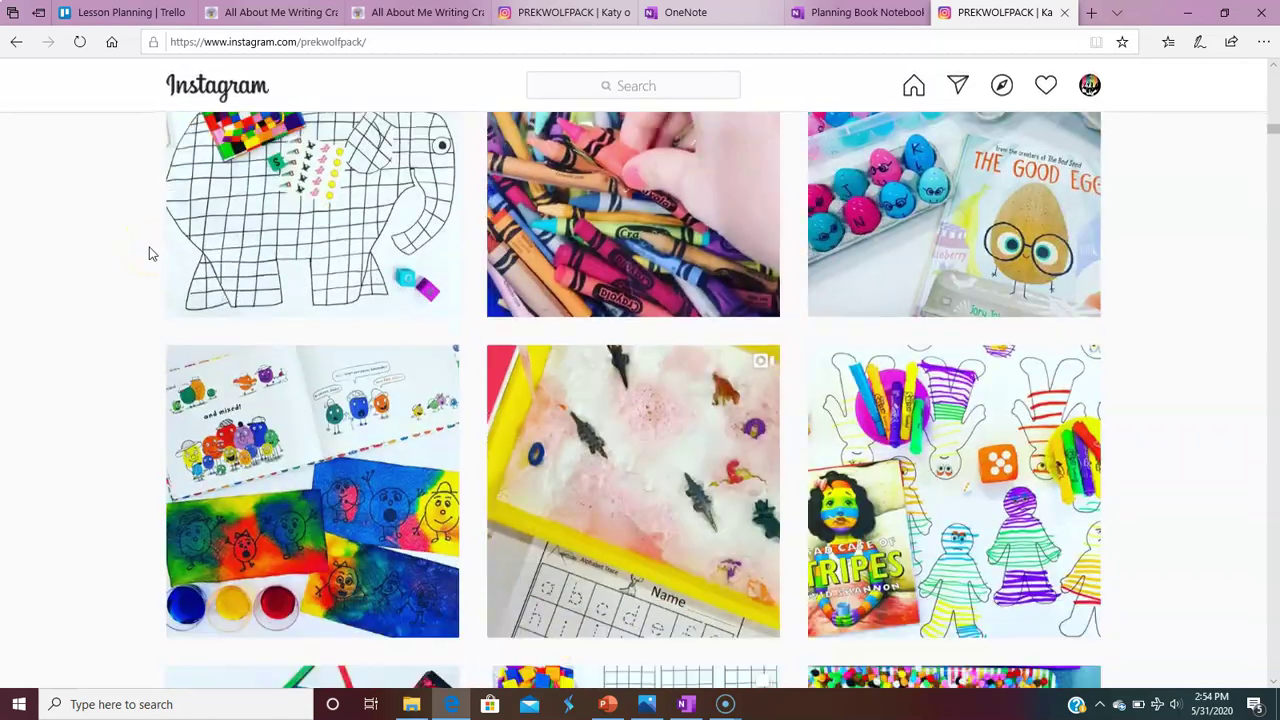
pyautogui.scroll(-9, 149, 254)
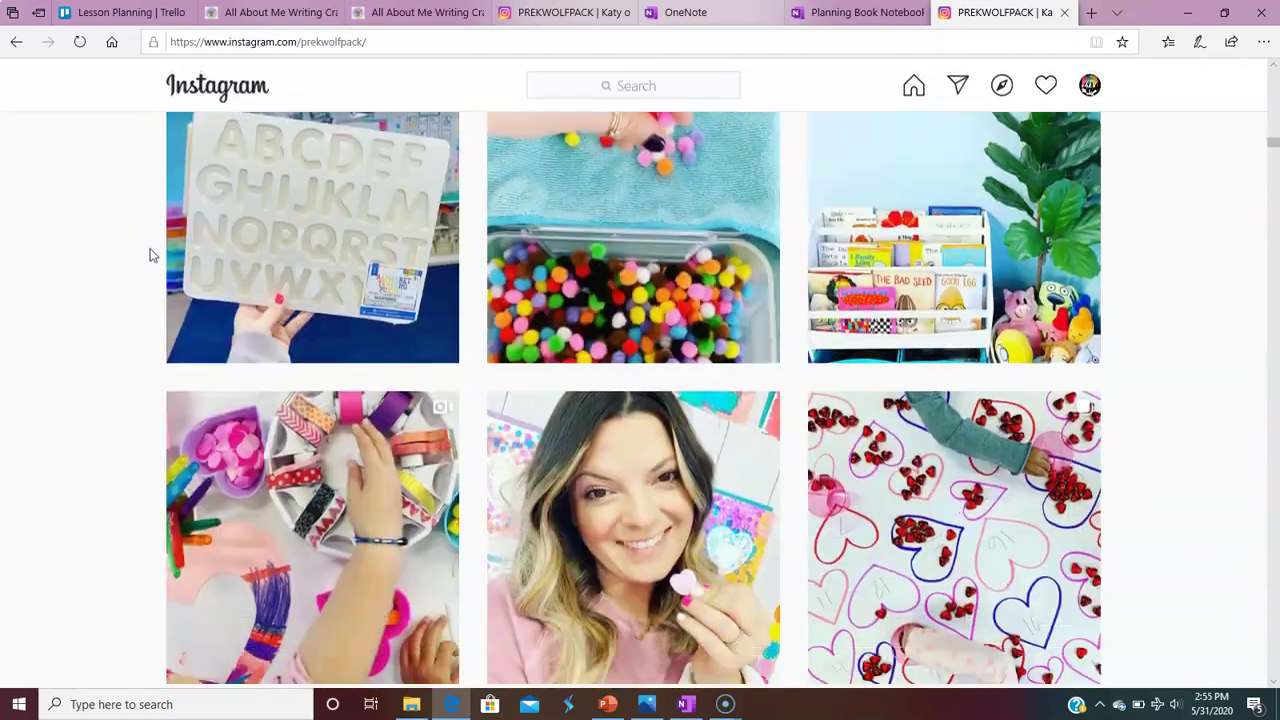
pyautogui.scroll(-10, 153, 254)
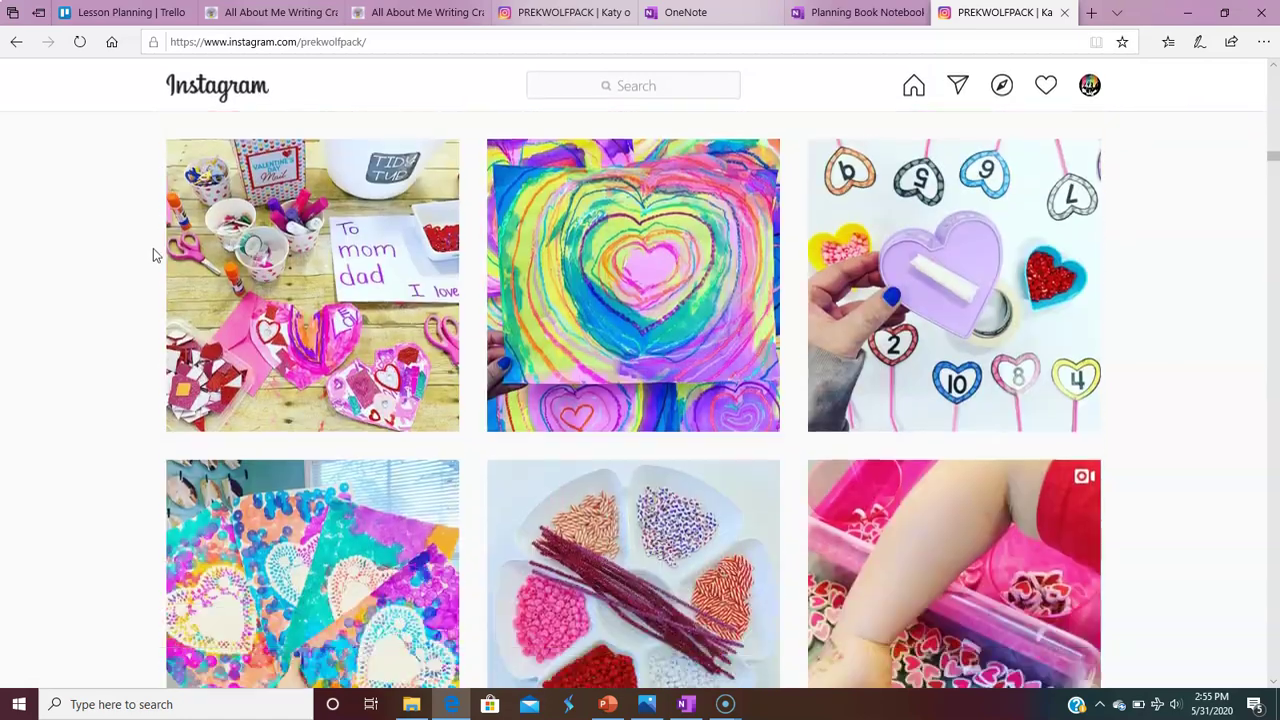
pyautogui.scroll(-12, 157, 258)
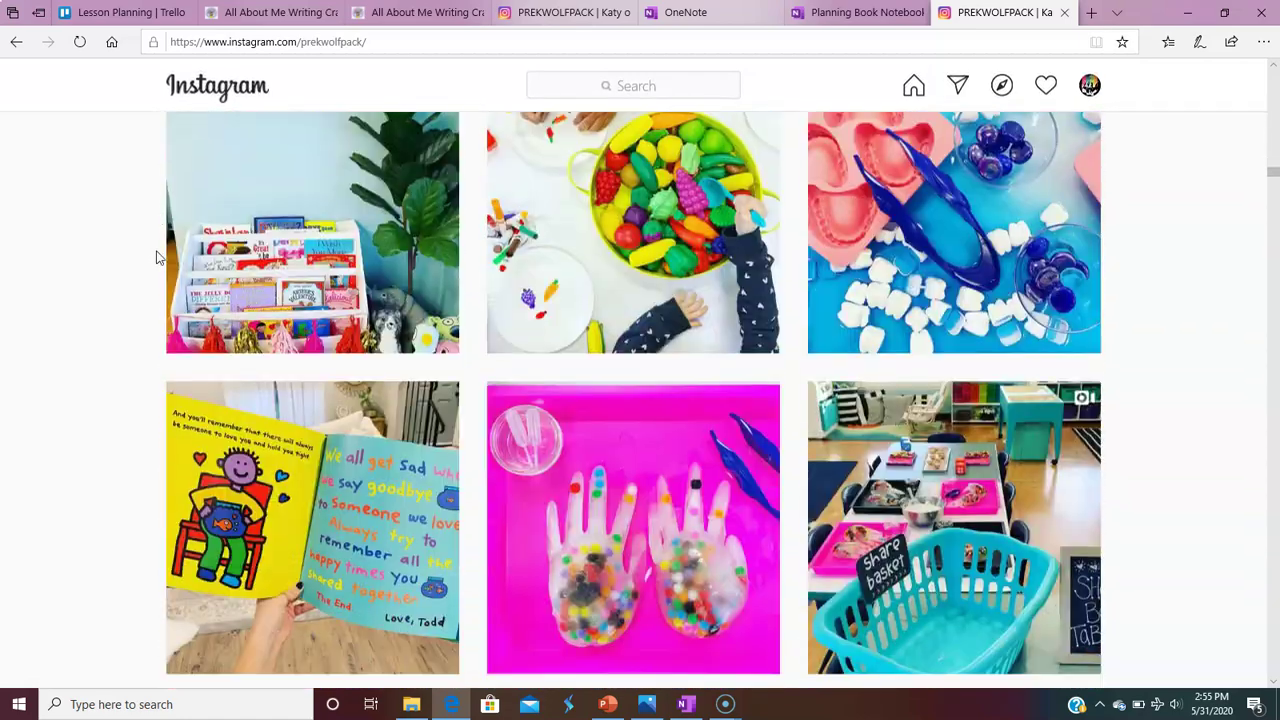
pyautogui.scroll(-9, 156, 259)
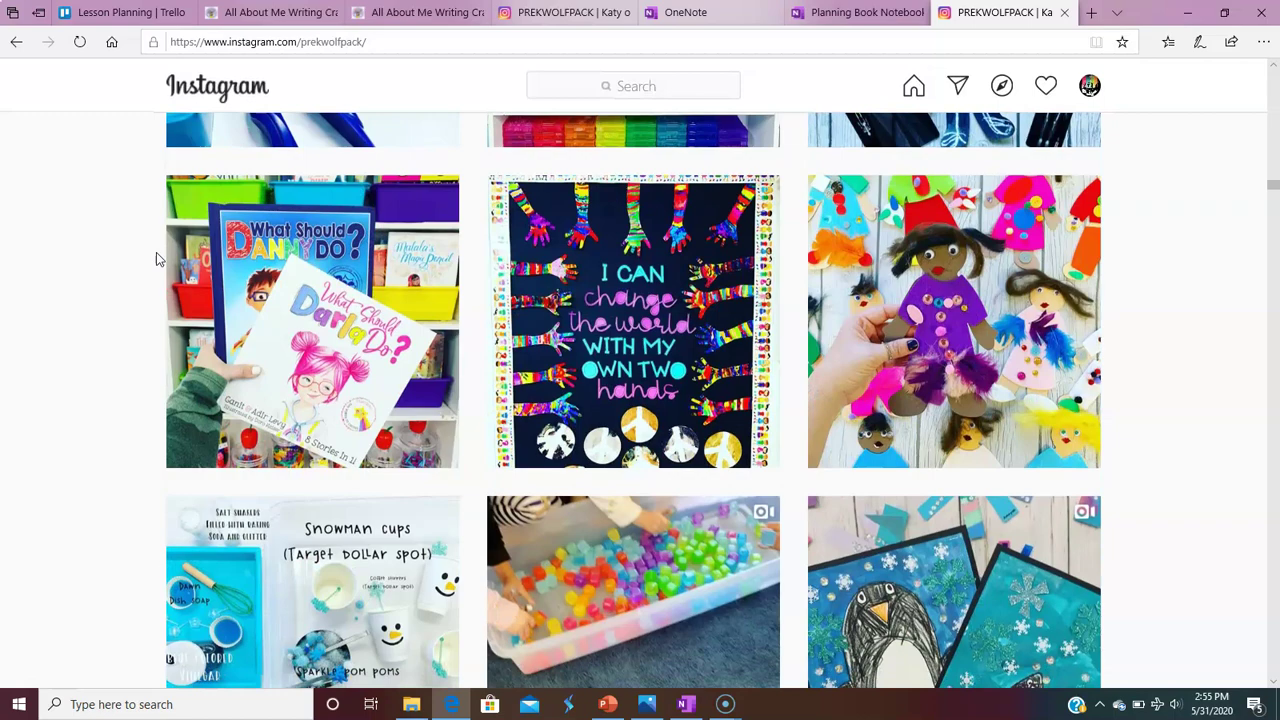
pyautogui.scroll(-10, 156, 259)
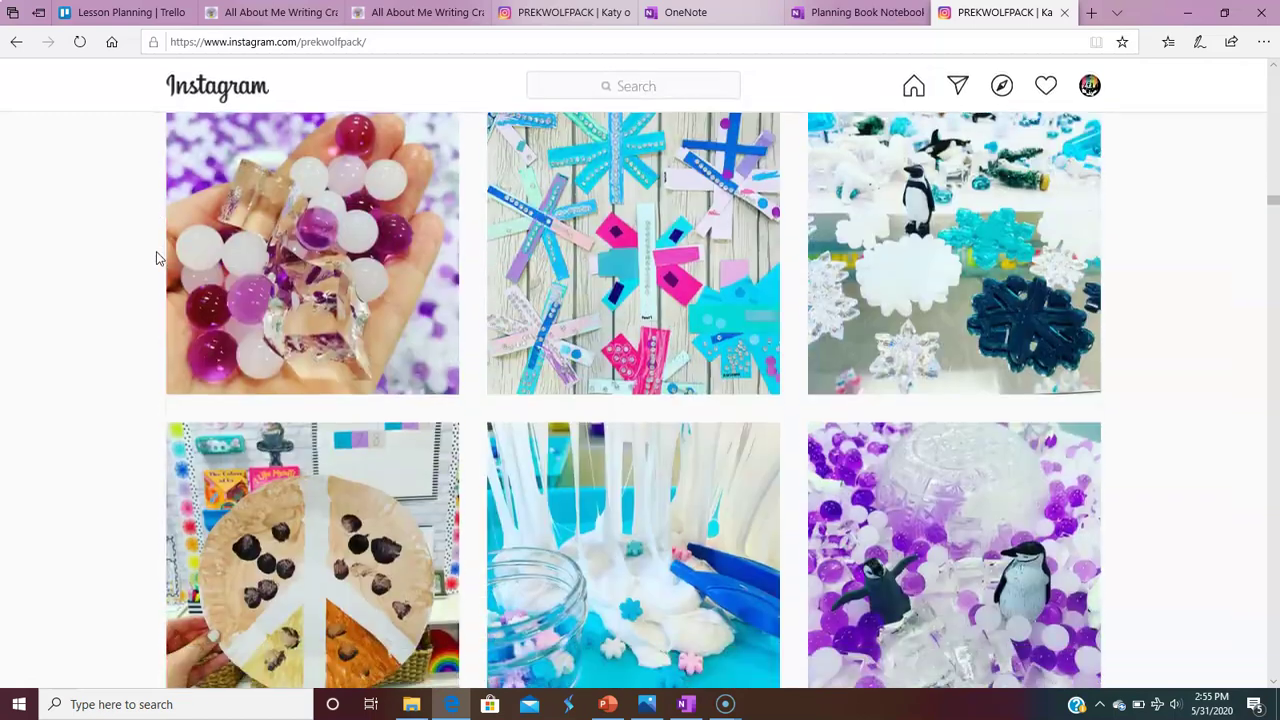
pyautogui.scroll(-10, 157, 259)
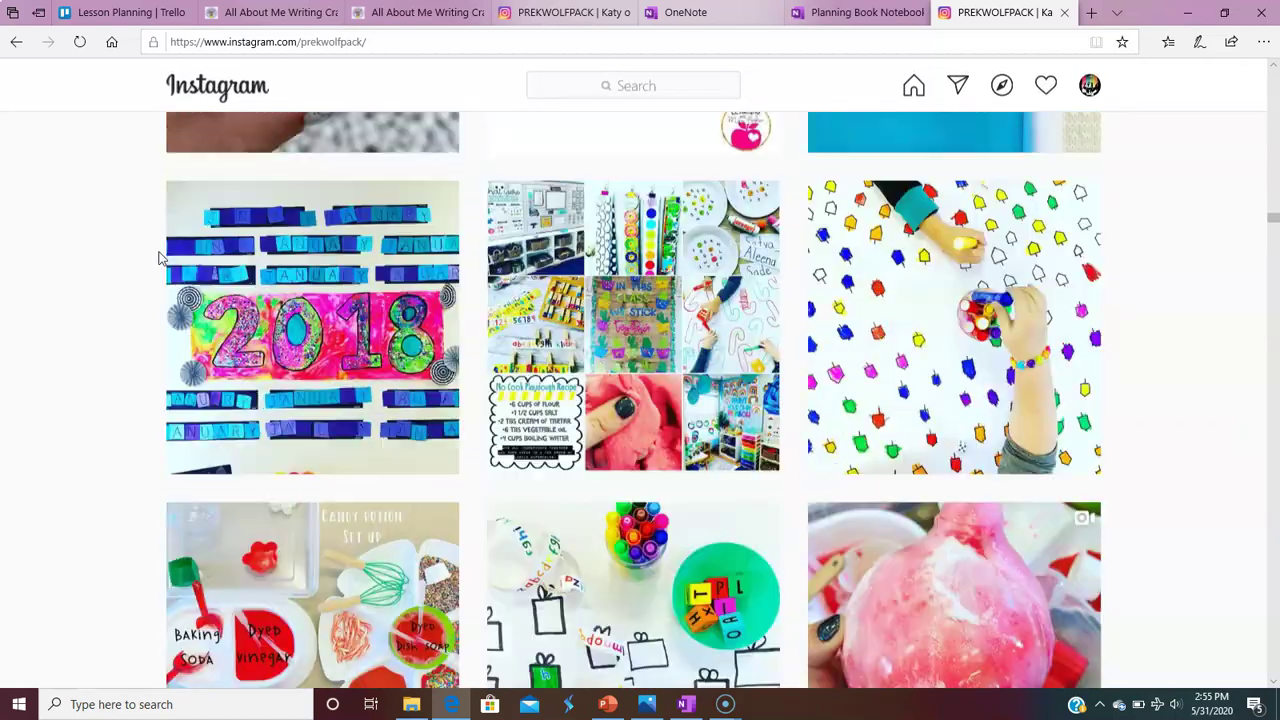
pyautogui.scroll(-11, 157, 259)
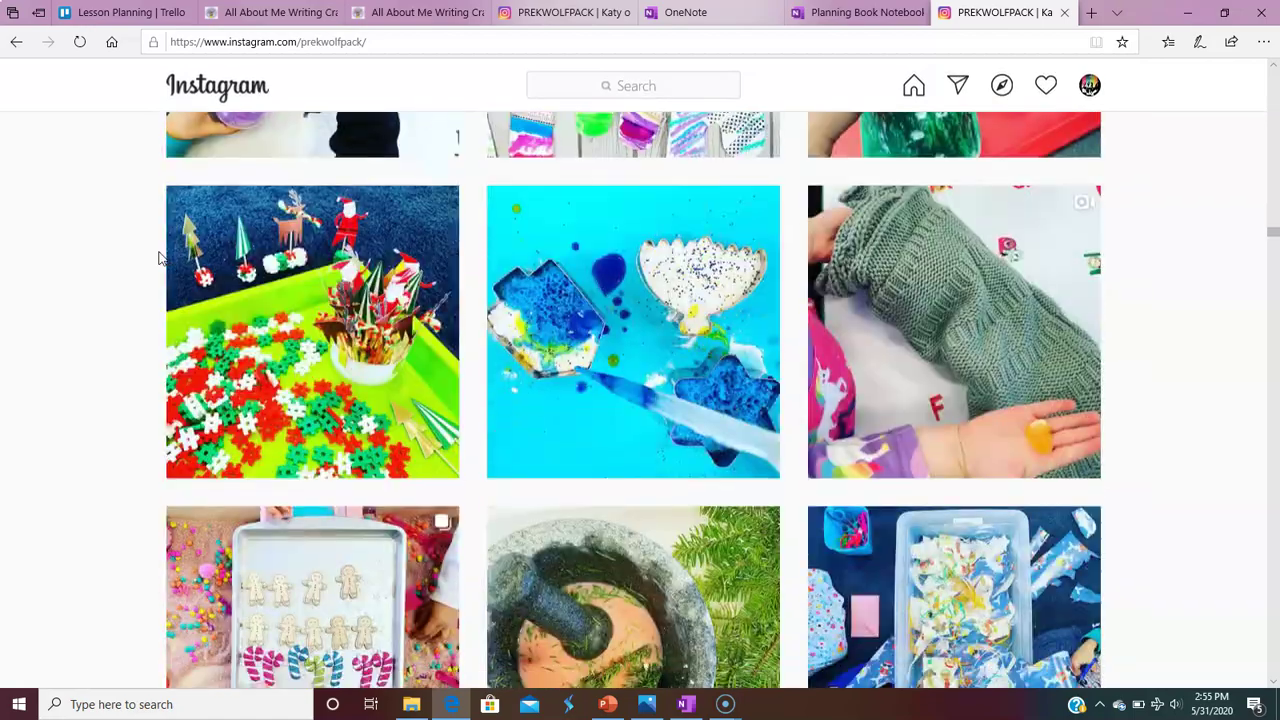
pyautogui.scroll(-9, 160, 260)
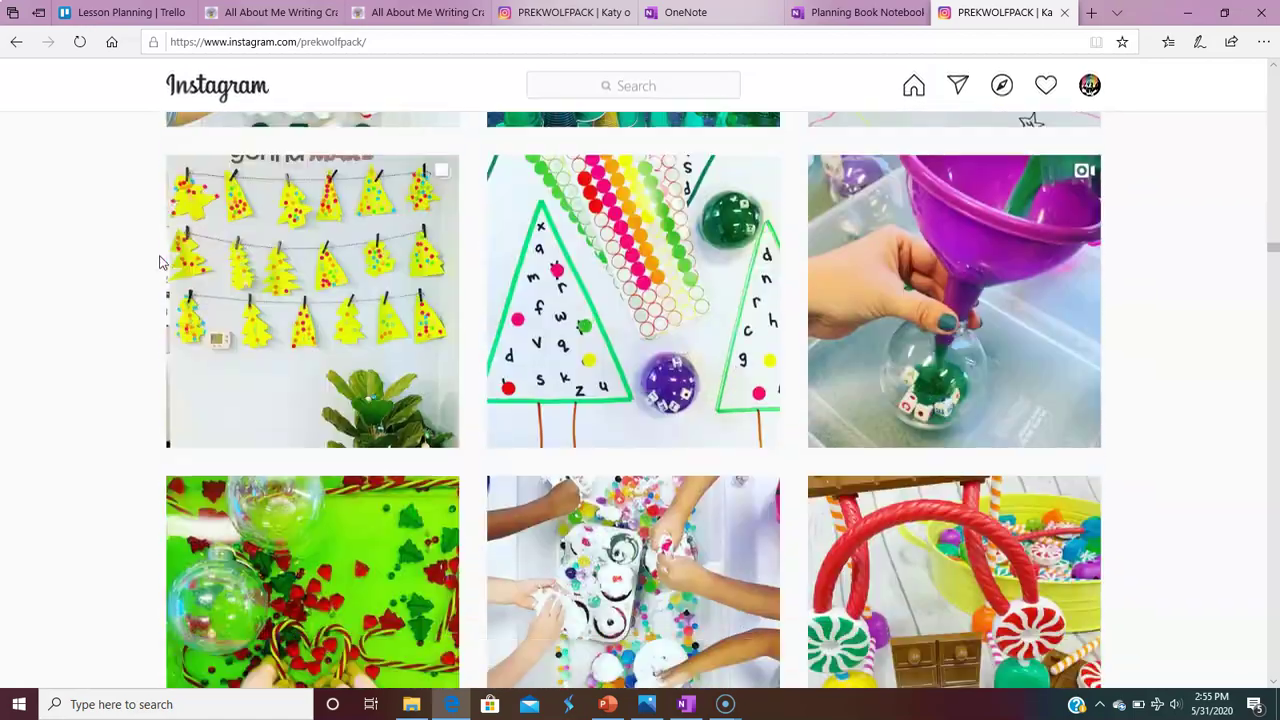
pyautogui.scroll(-11, 160, 262)
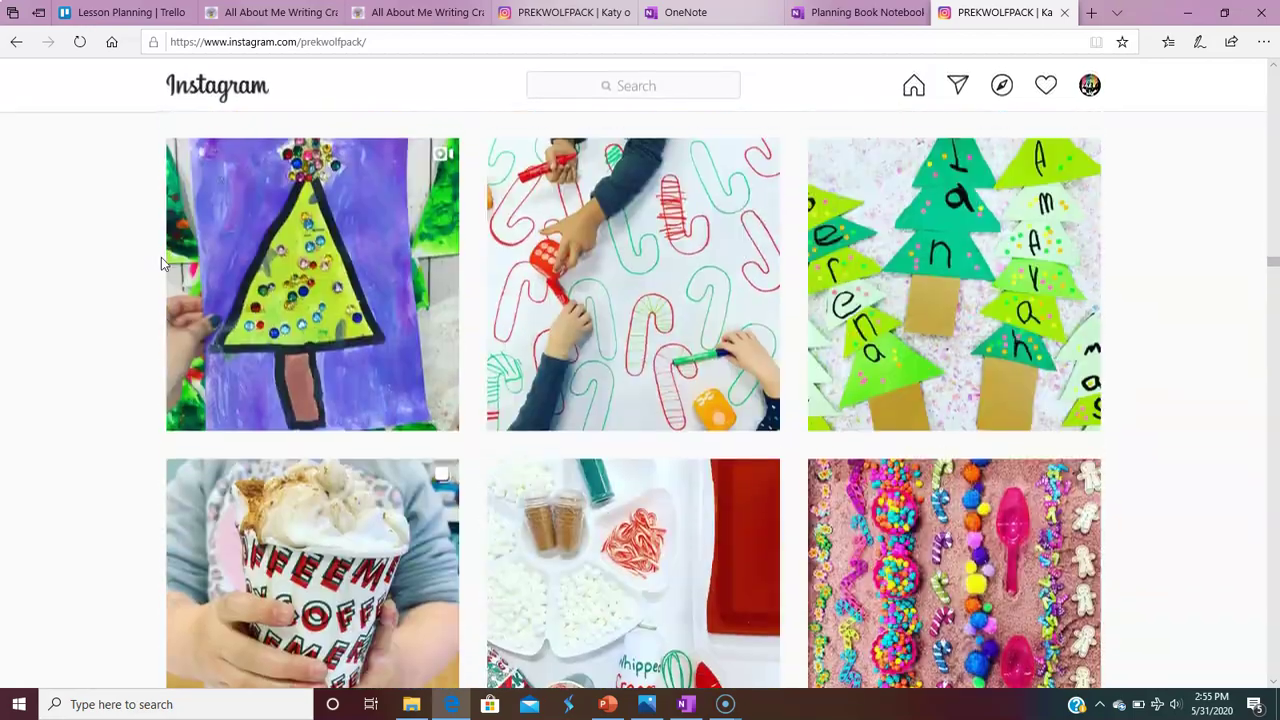
pyautogui.scroll(-14, 161, 262)
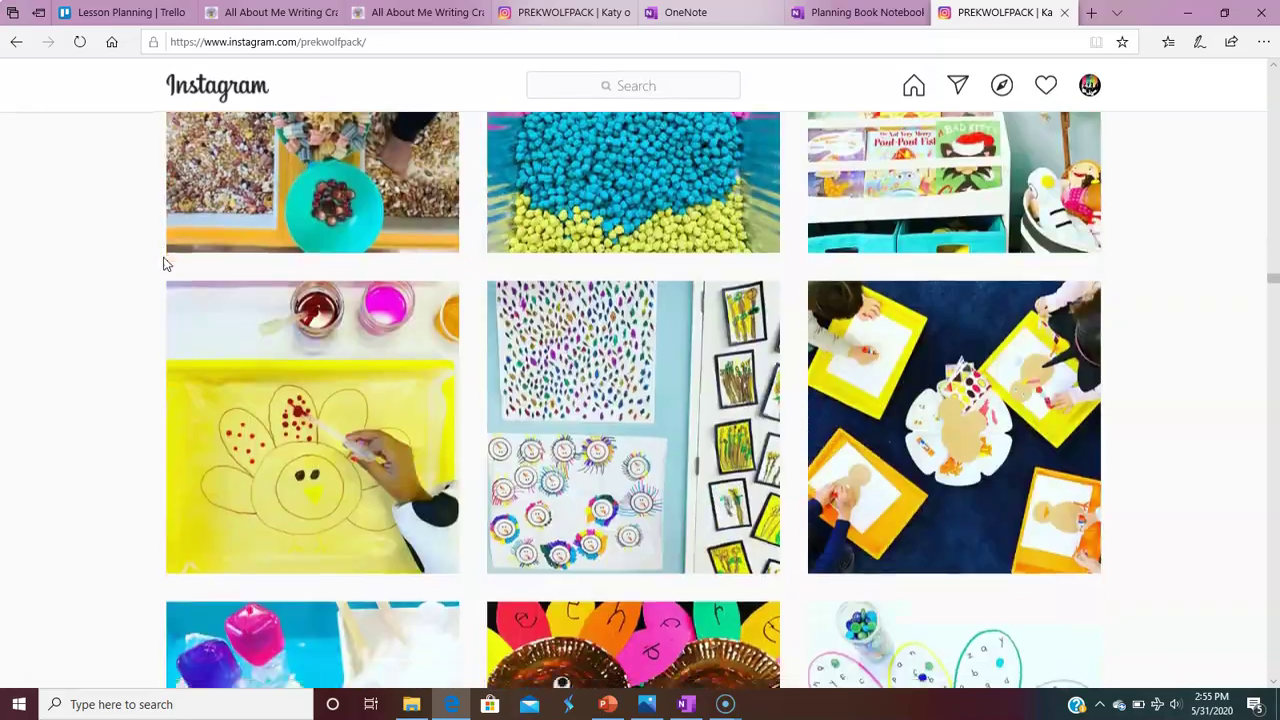
pyautogui.scroll(-12, 167, 264)
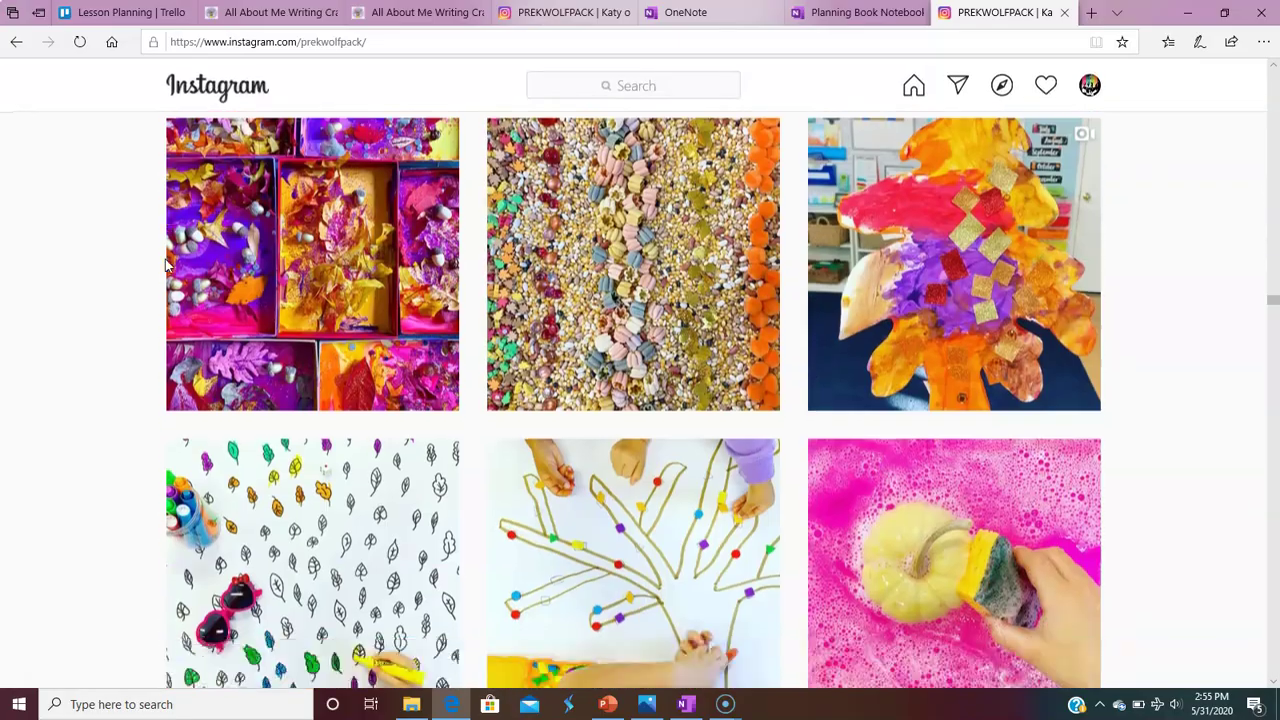
pyautogui.scroll(-11, 165, 262)
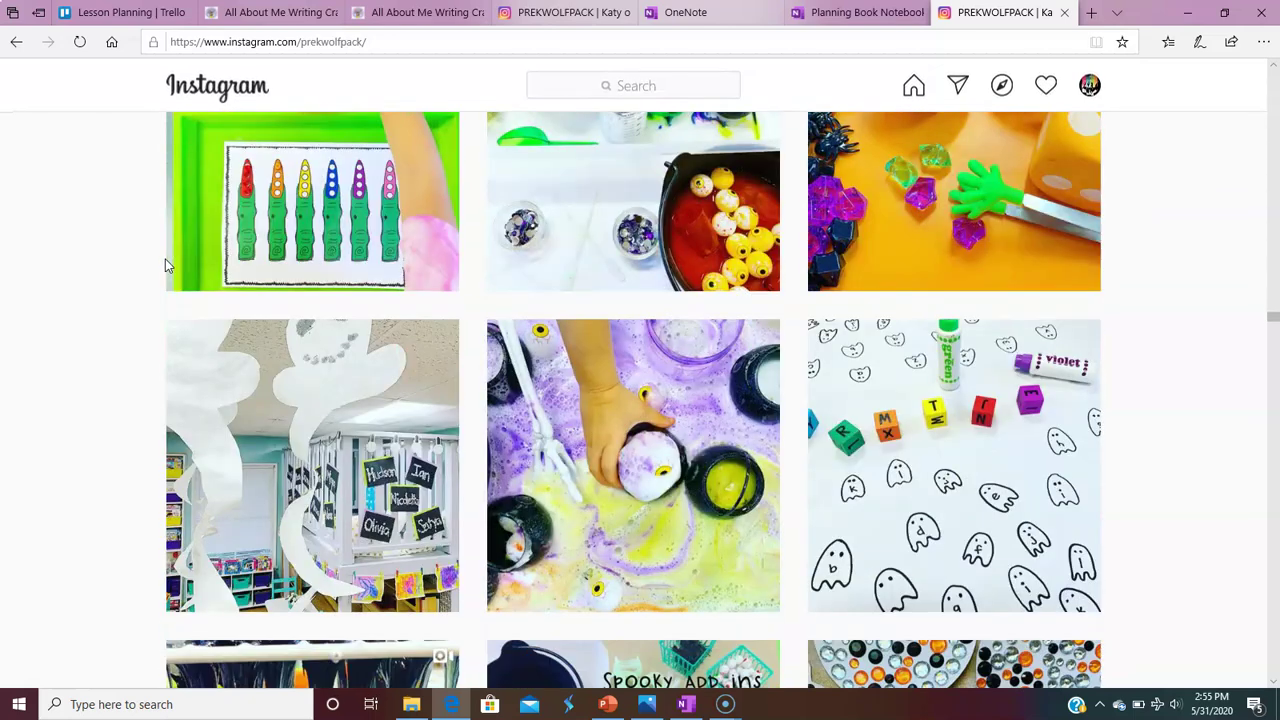
pyautogui.scroll(-3, 165, 262)
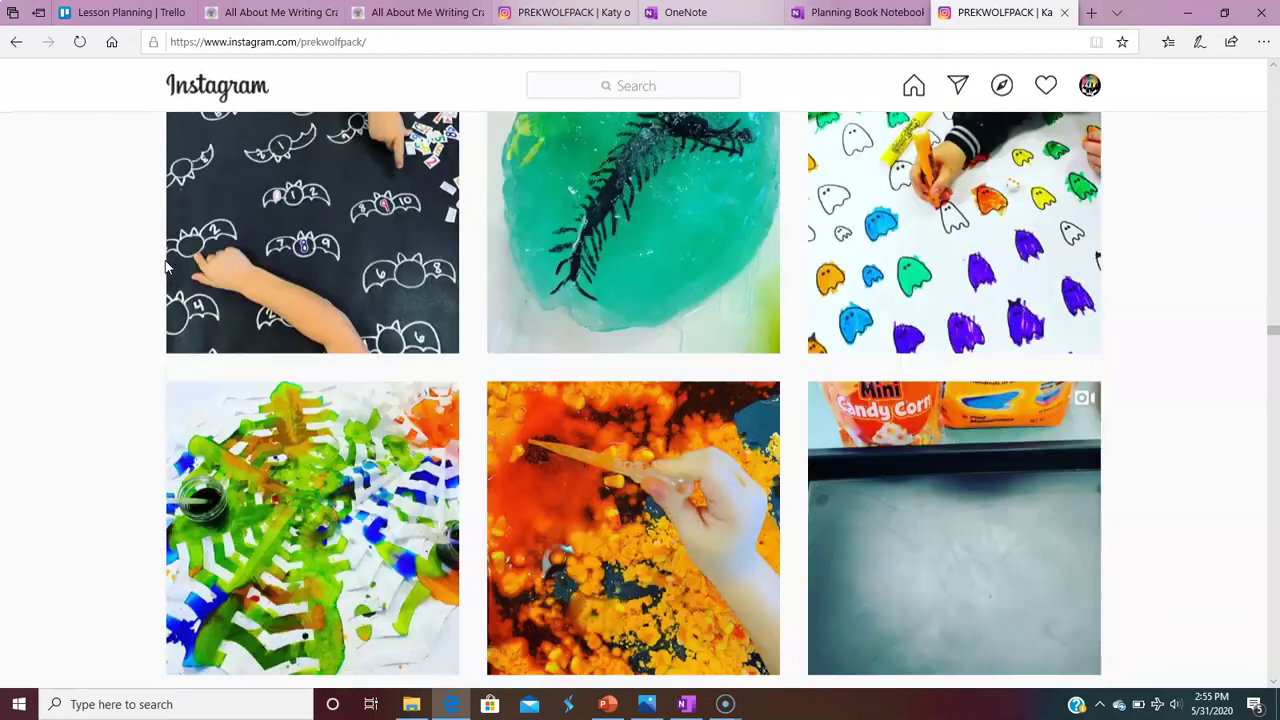
pyautogui.scroll(-8, 166, 262)
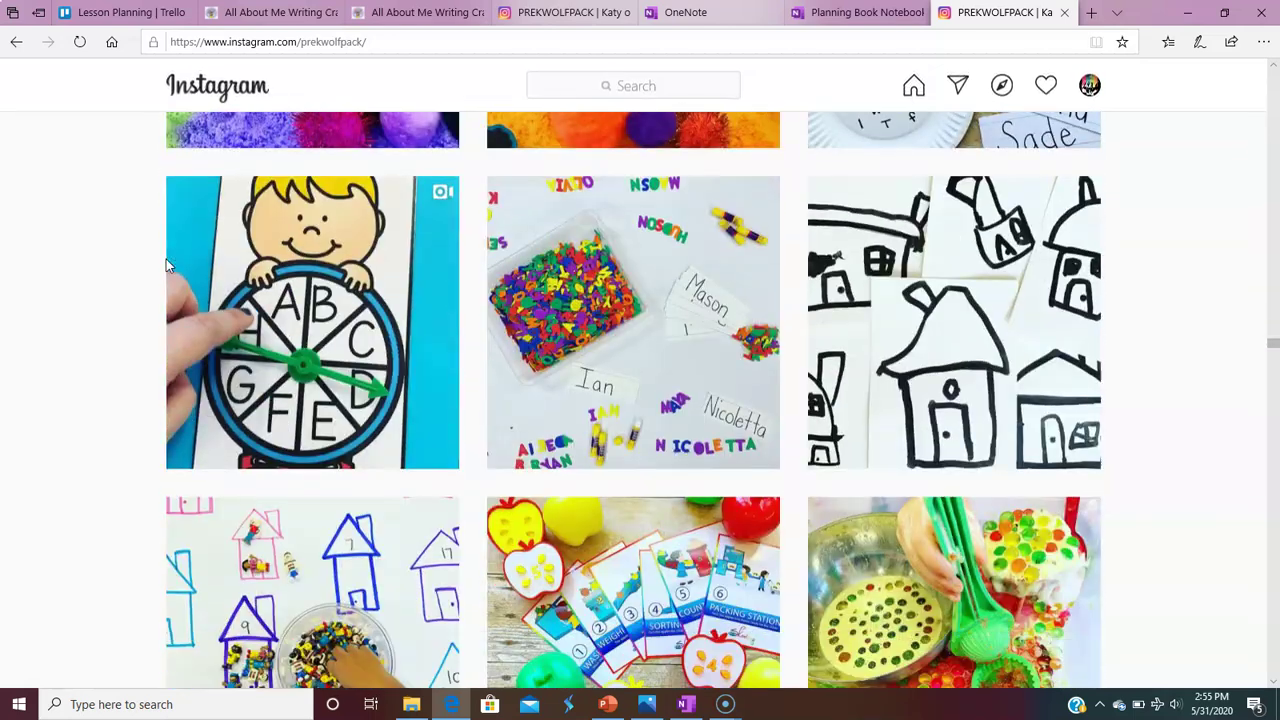
pyautogui.scroll(-2, 170, 270)
pyautogui.click(286, 491)
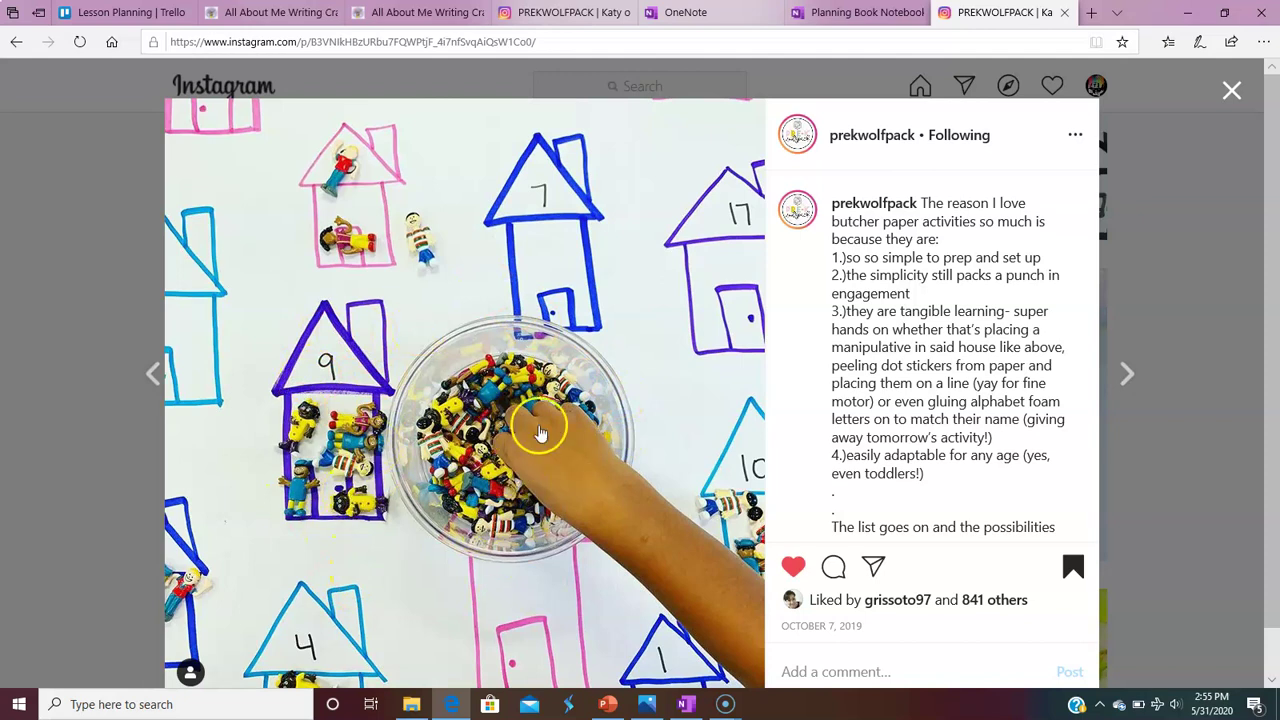
# Open Snipping Tool and capture a new snip of the whole house-counting post, including its photo and caption
pyautogui.click(124, 700)
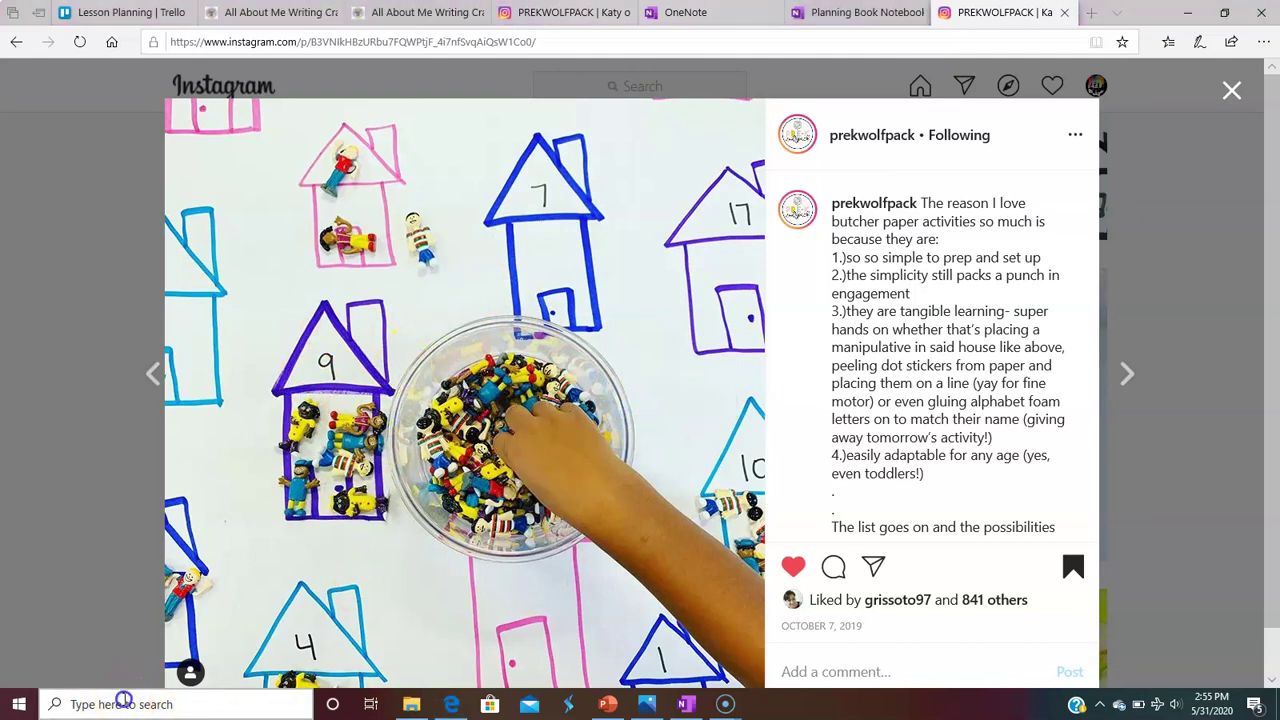
pyautogui.write('sn')
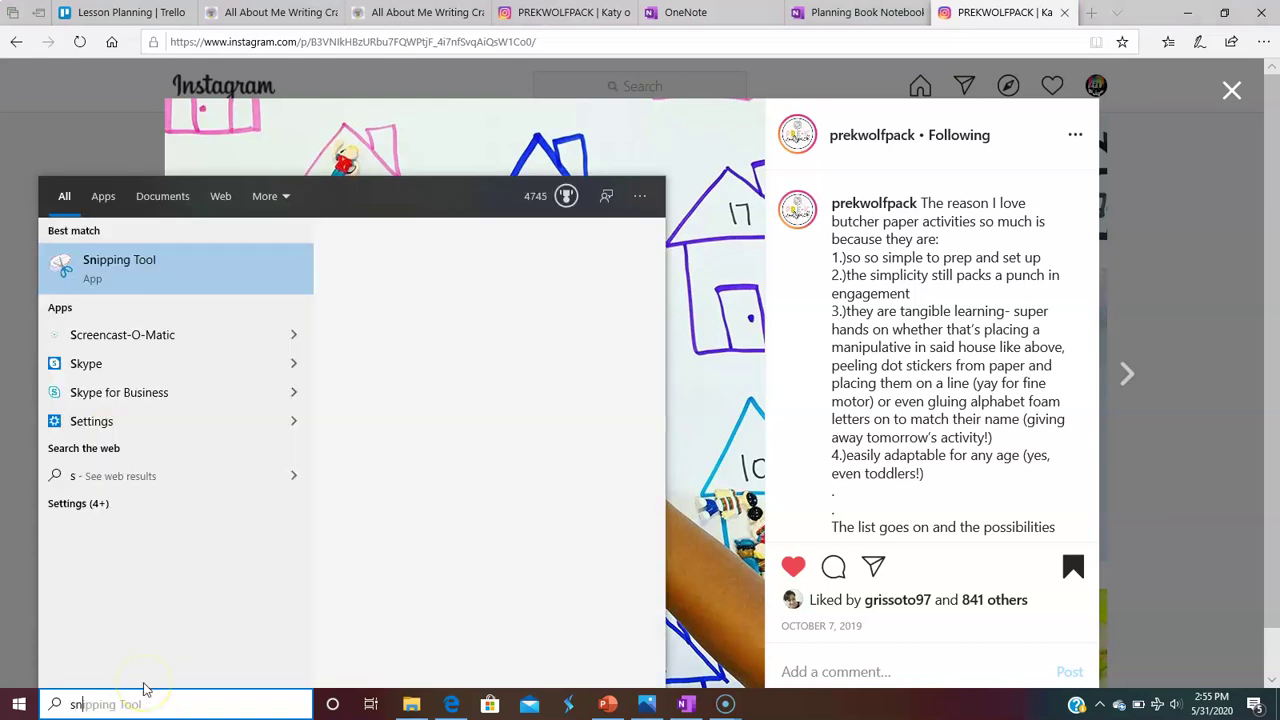
pyautogui.write('ipping Tool')
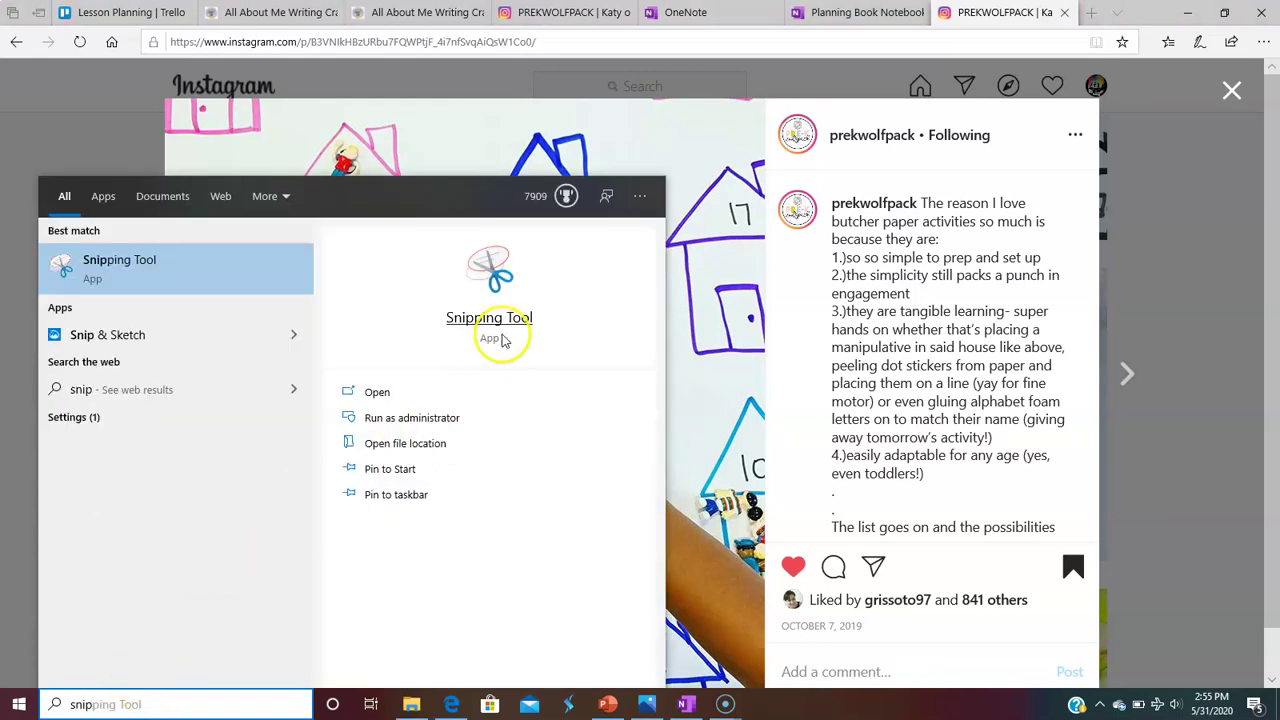
pyautogui.click(505, 322)
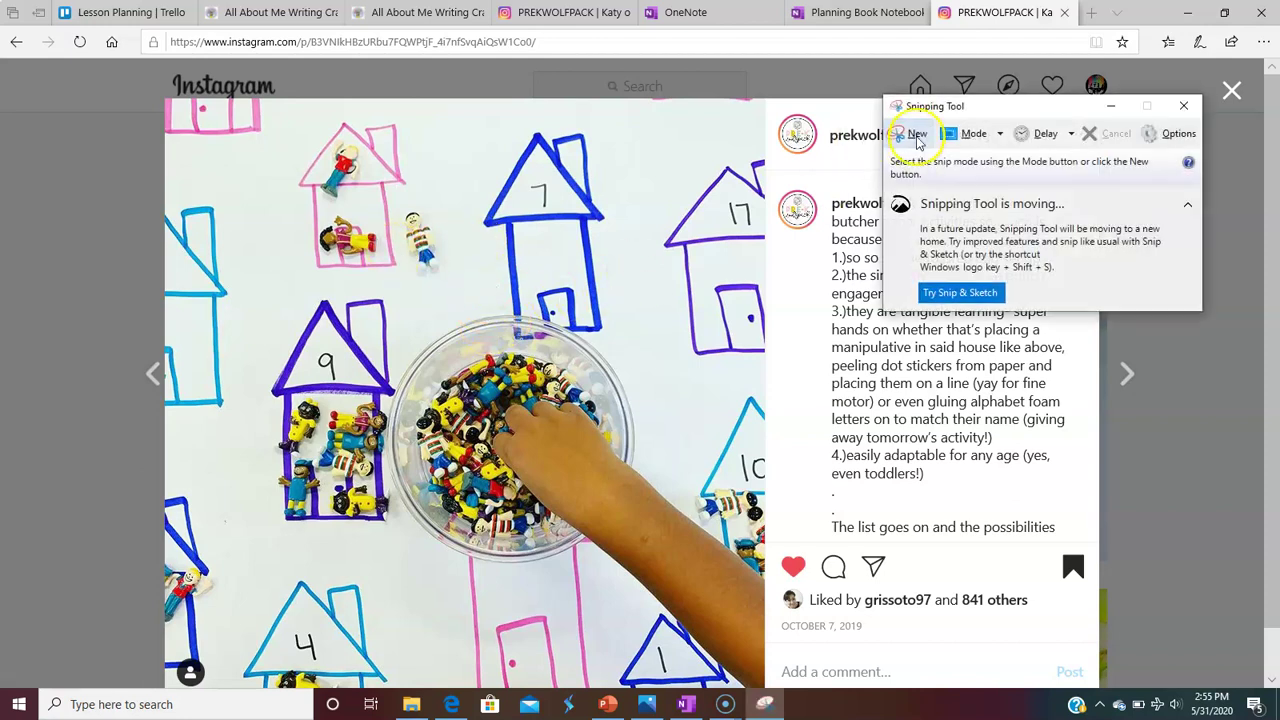
pyautogui.click(914, 134)
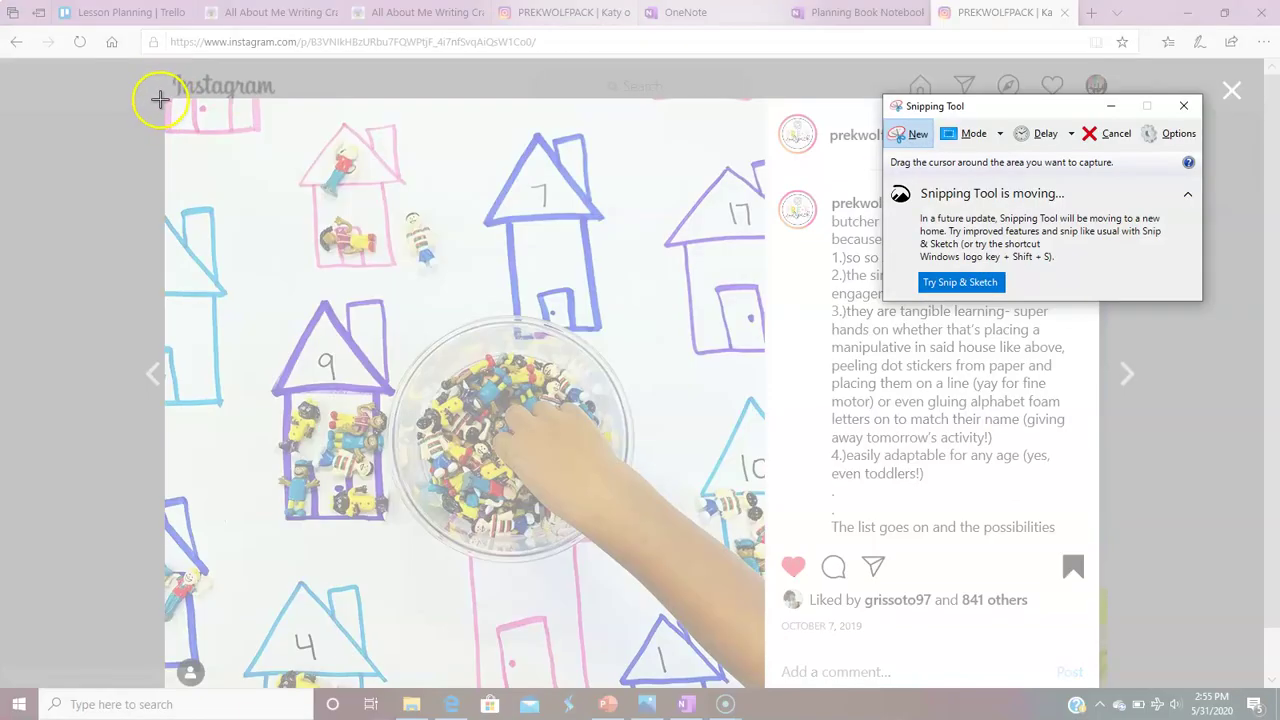
pyautogui.moveTo(161, 97); pyautogui.dragTo(1102, 692)
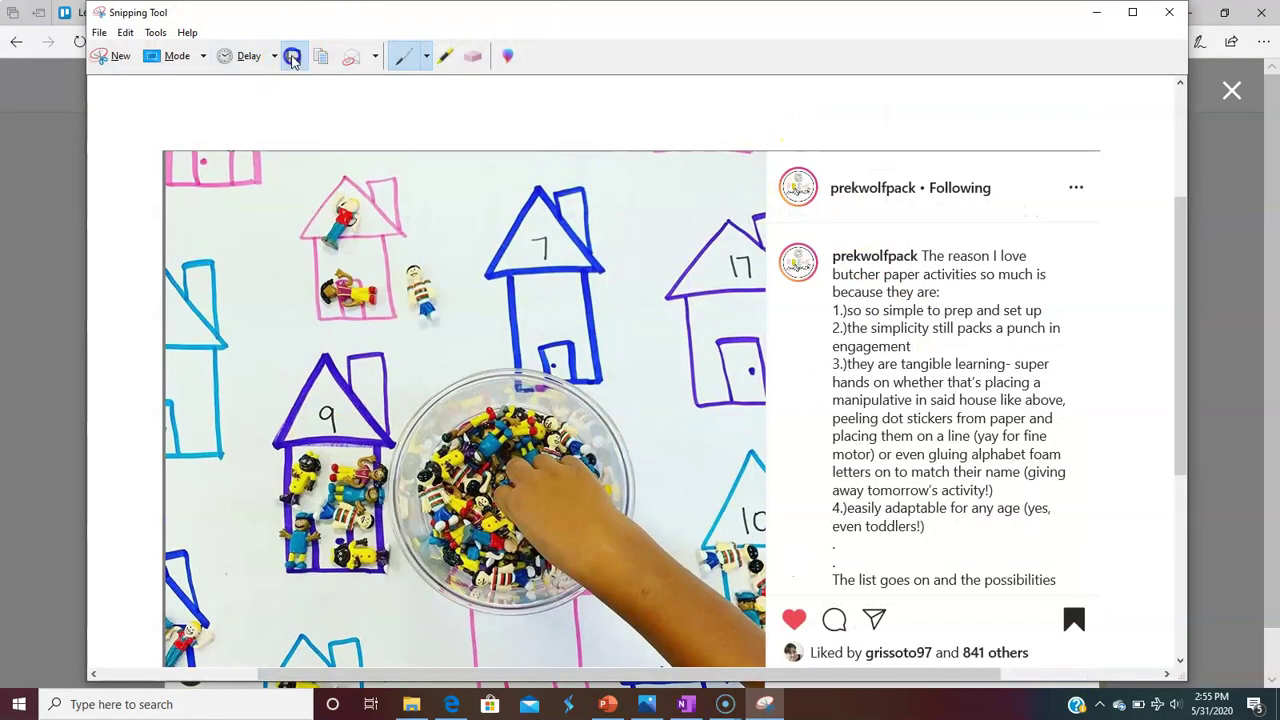
# Save the snip as a PNG named "People Counters" in the Unit 3 Family folder of YCUSD Lesson Planning
pyautogui.click(292, 57)
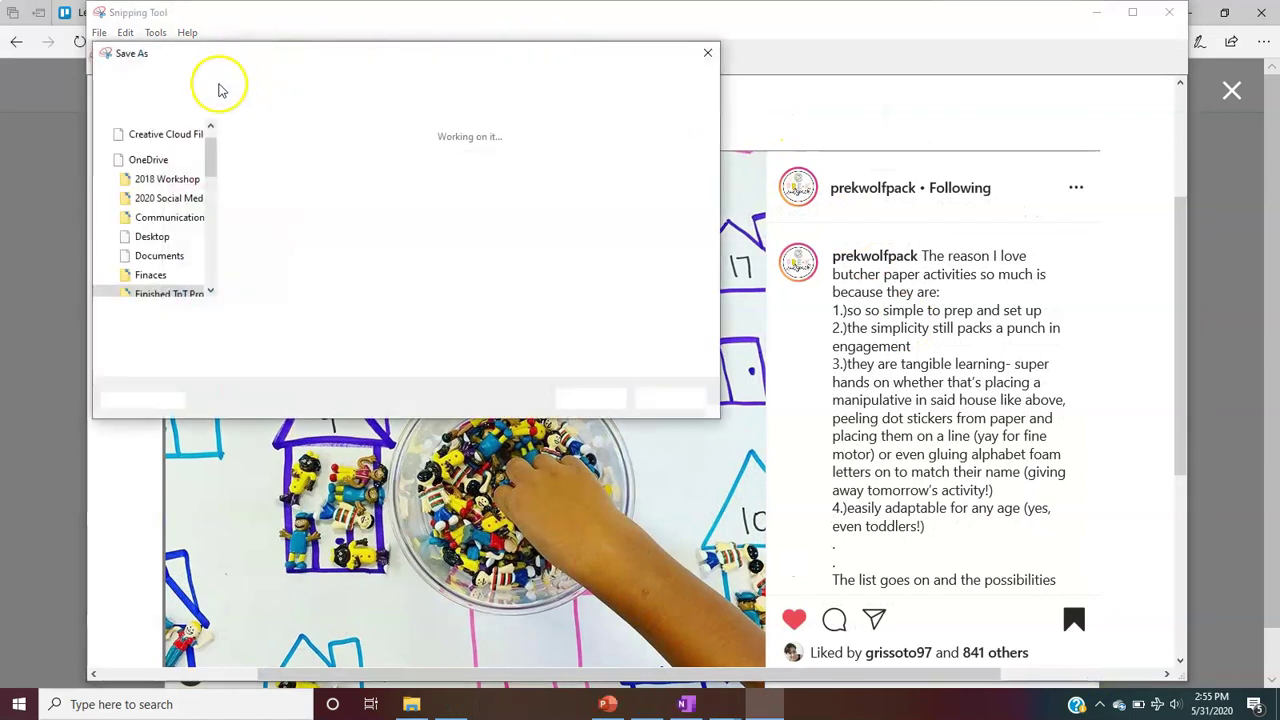
pyautogui.scroll(-2, 176, 192)
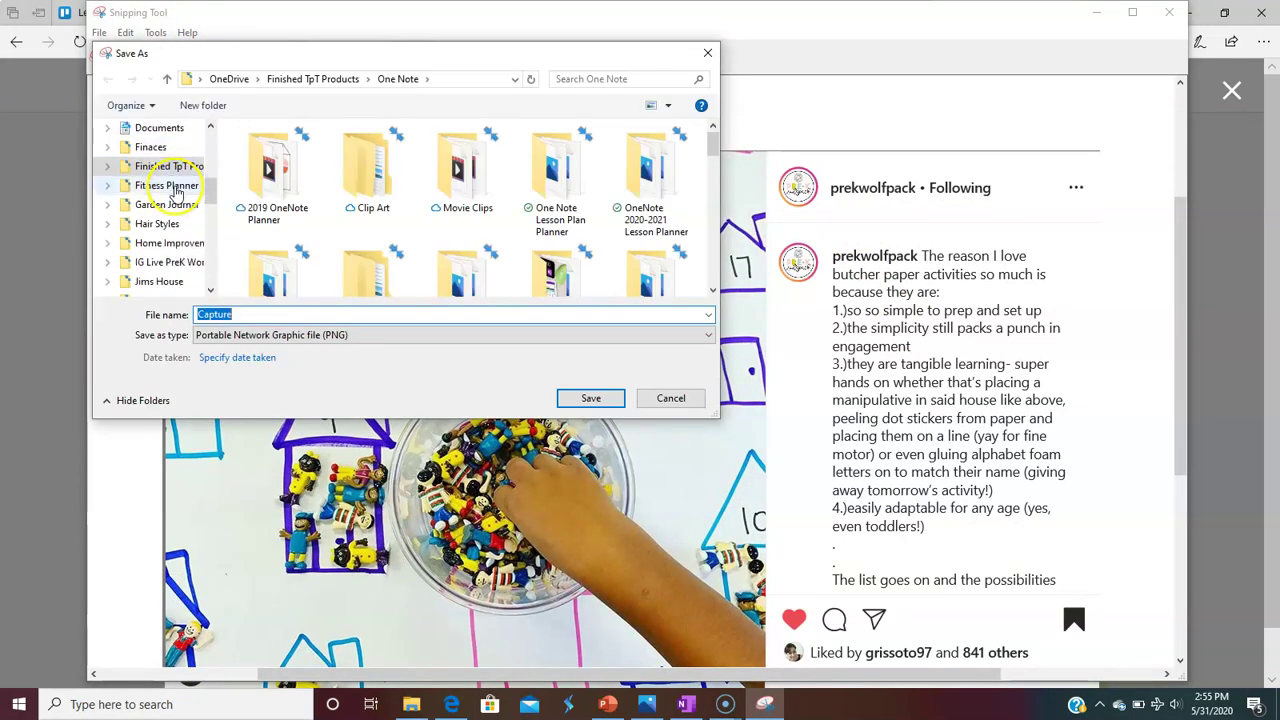
pyautogui.scroll(-5, 176, 192)
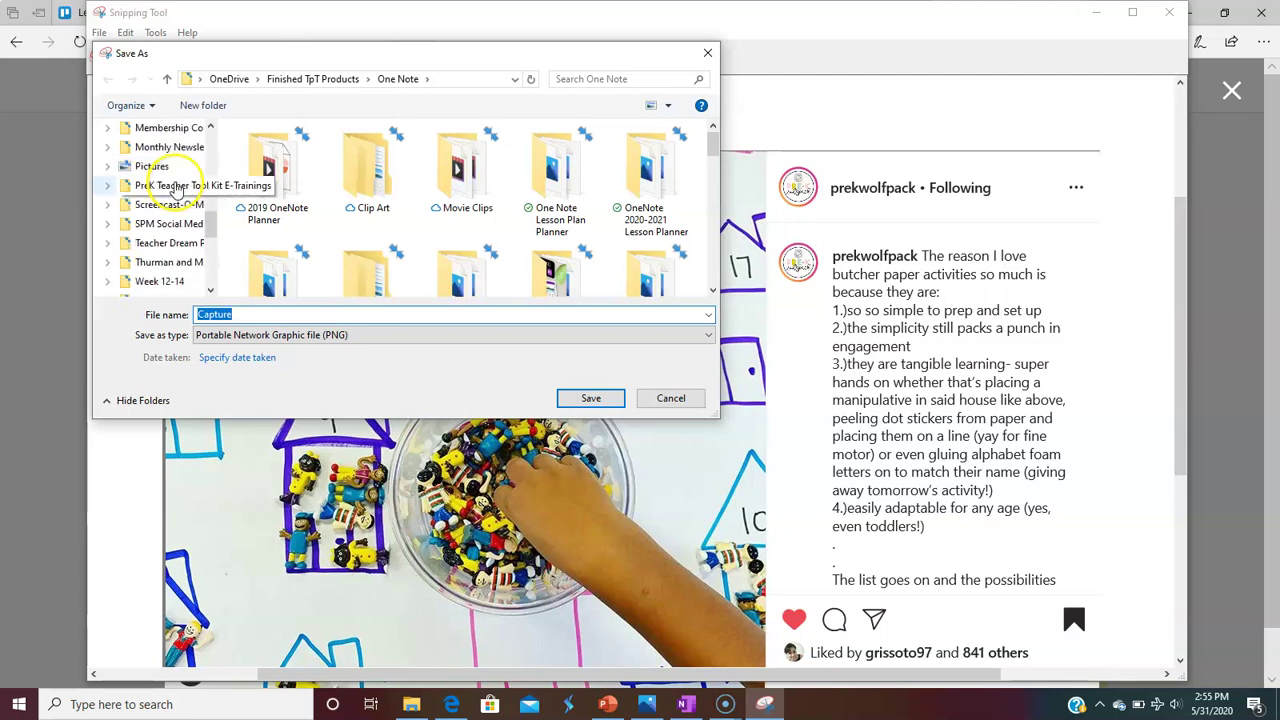
pyautogui.scroll(-1, 160, 230)
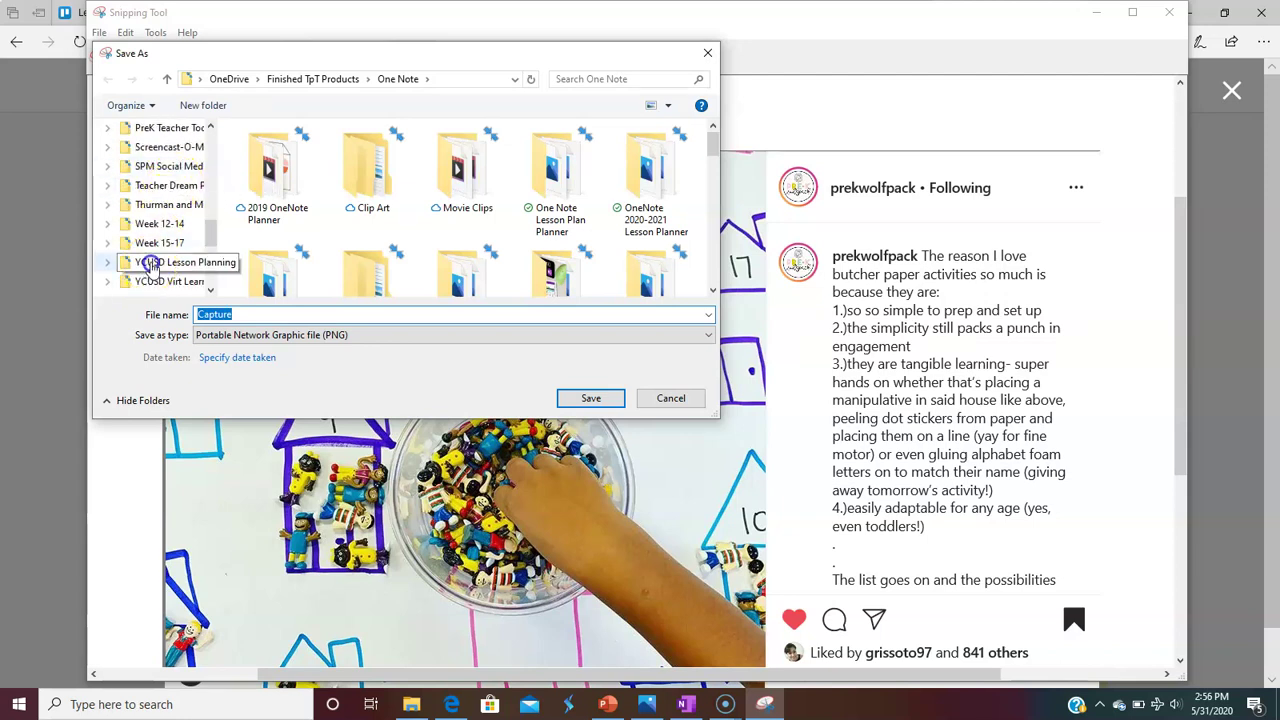
pyautogui.click(150, 263)
pyautogui.click(289, 203)
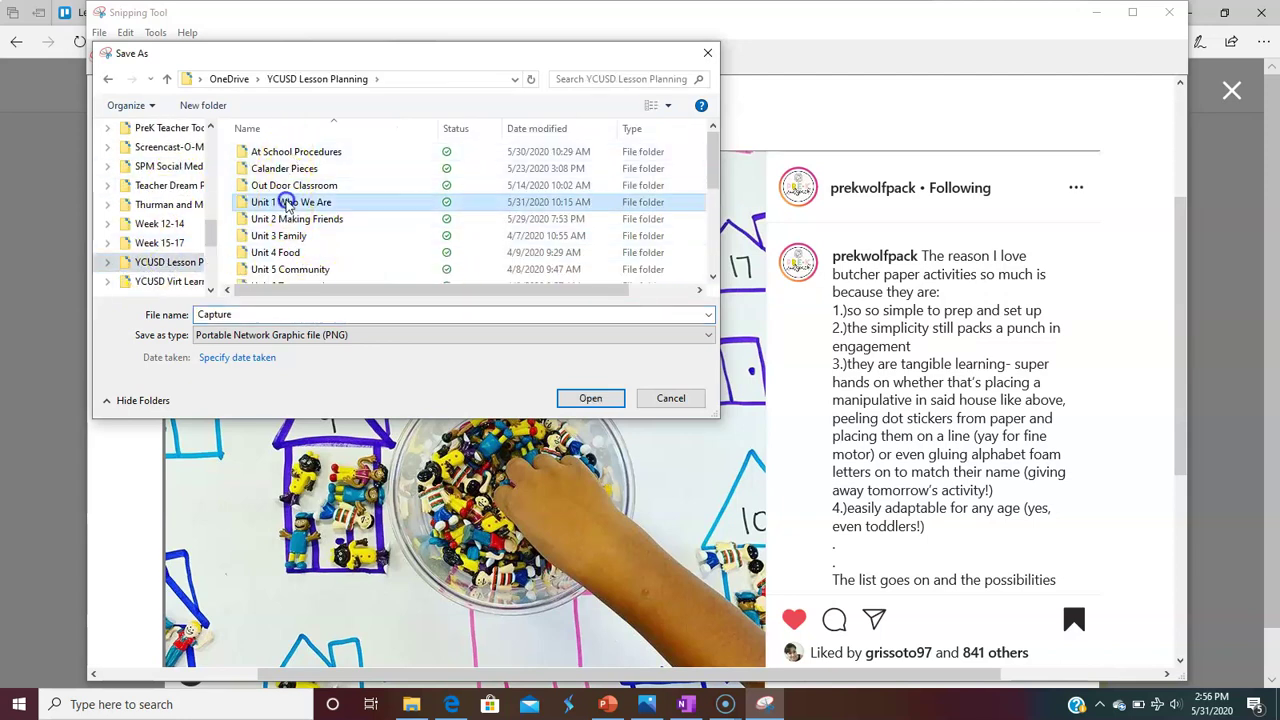
pyautogui.click(290, 237)
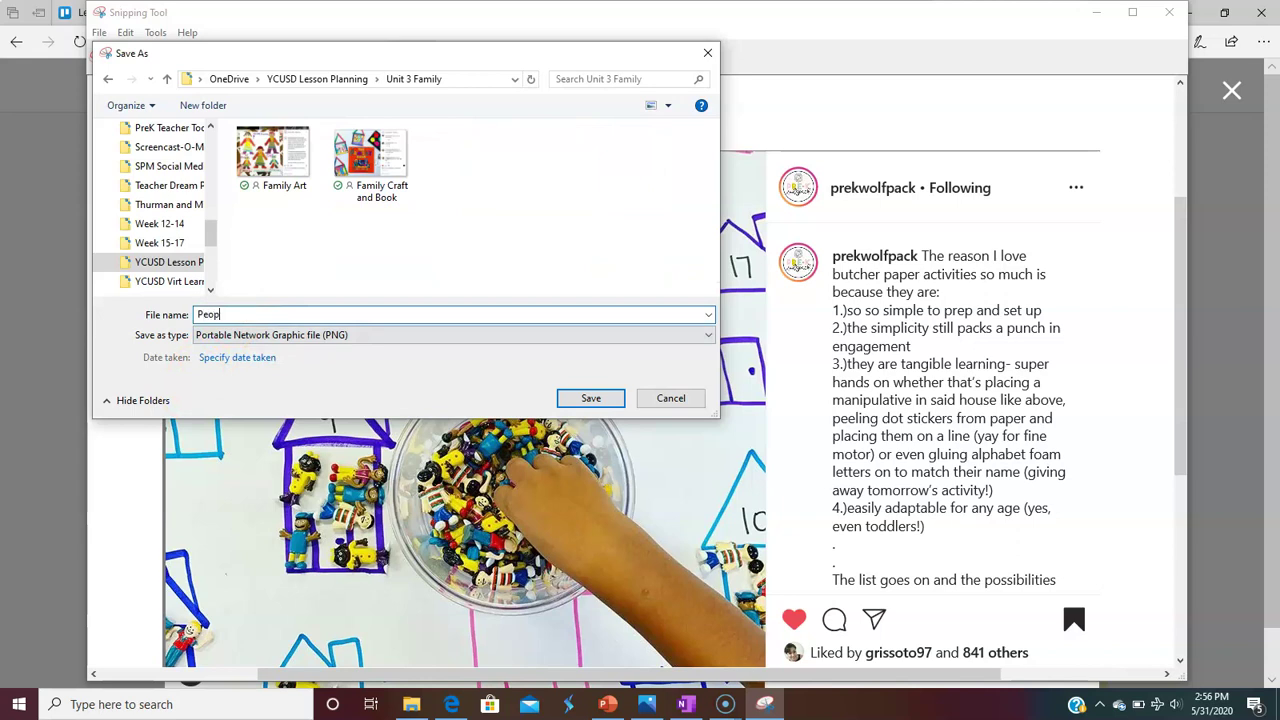
pyautogui.write('n')
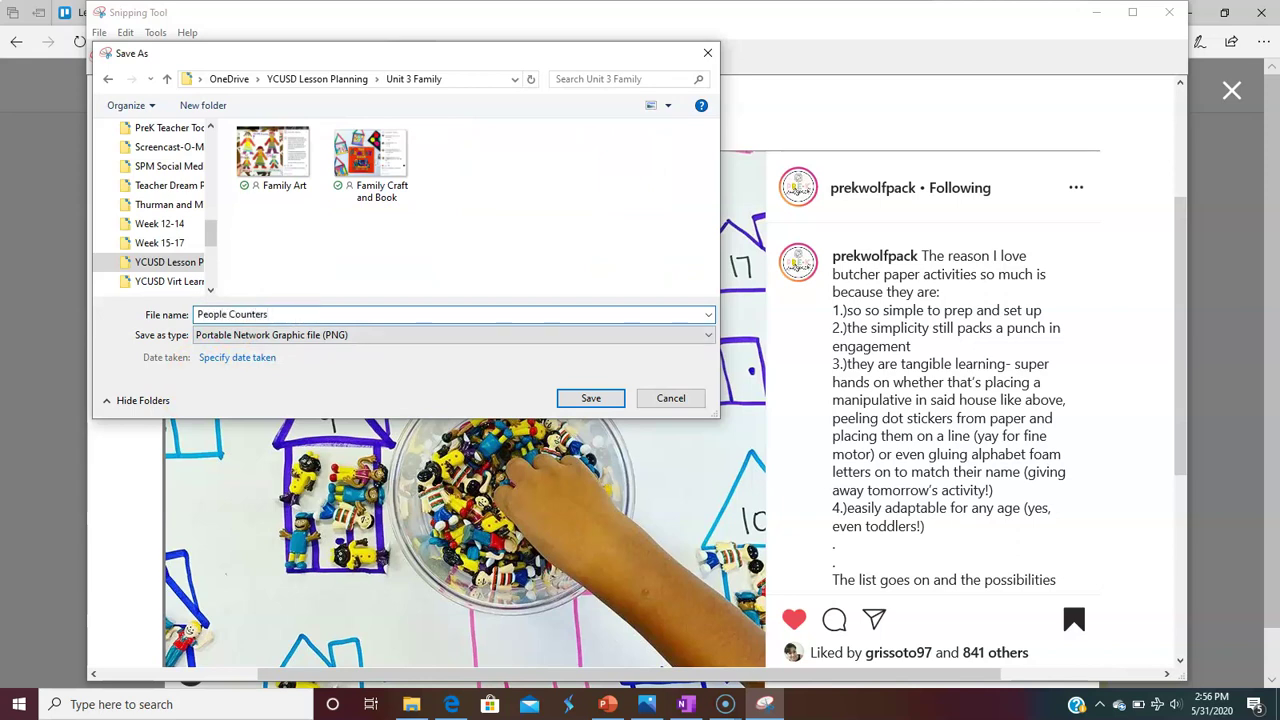
pyautogui.write('ters')
pyautogui.click(590, 398)
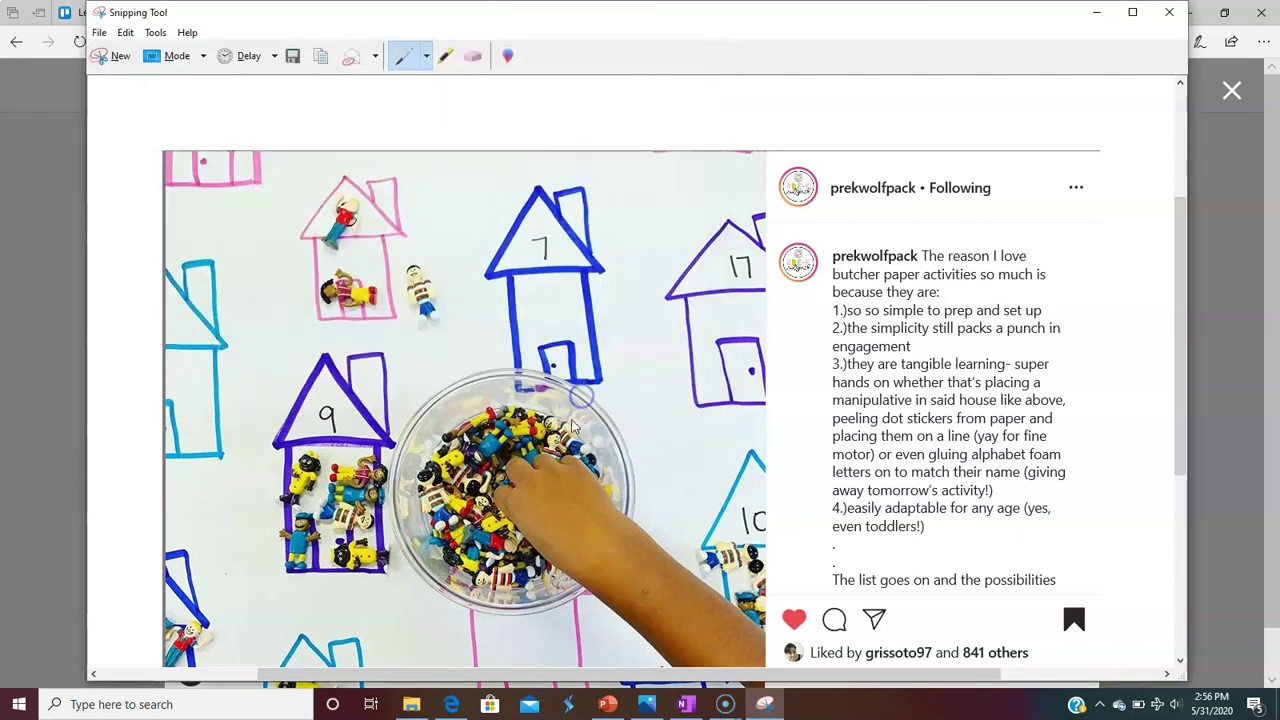
# Close the Instagram post, return to the Trello board and add a "People/Family Home Counting" card to November Unit 3 Family
pyautogui.click(1245, 357)
pyautogui.click(1243, 357)
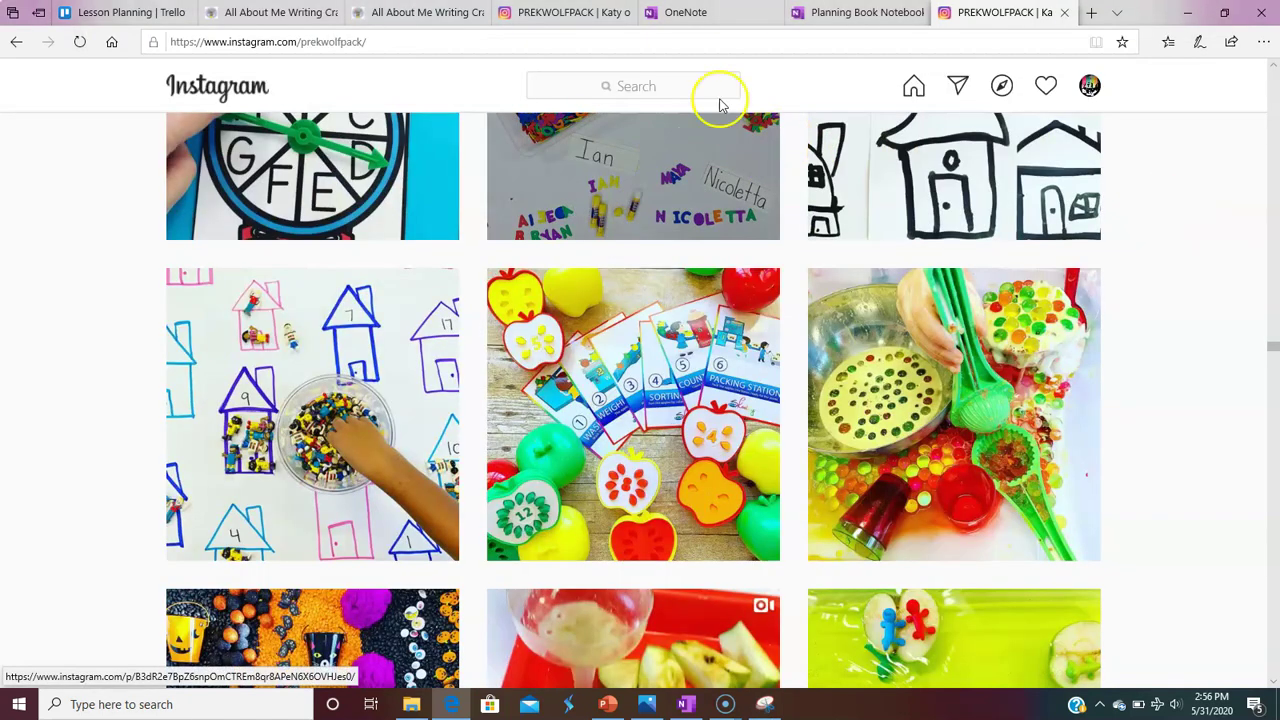
pyautogui.click(110, 14)
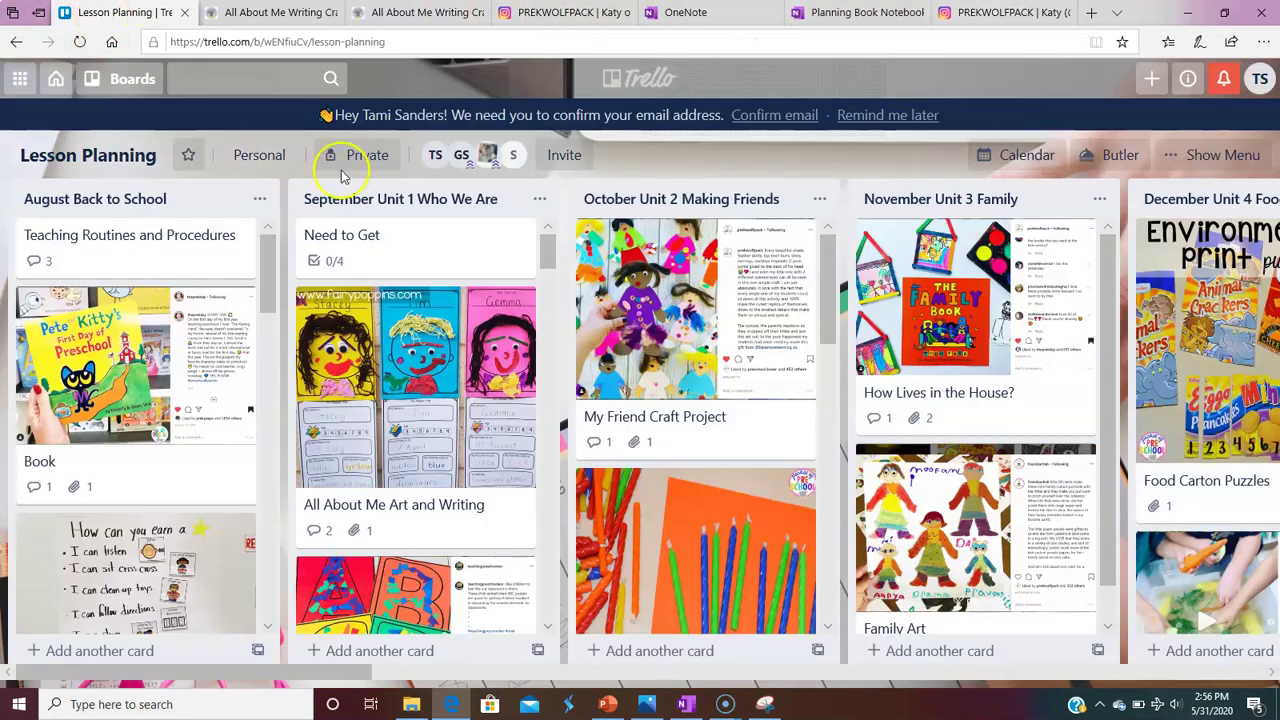
pyautogui.scroll(-2, 663, 480)
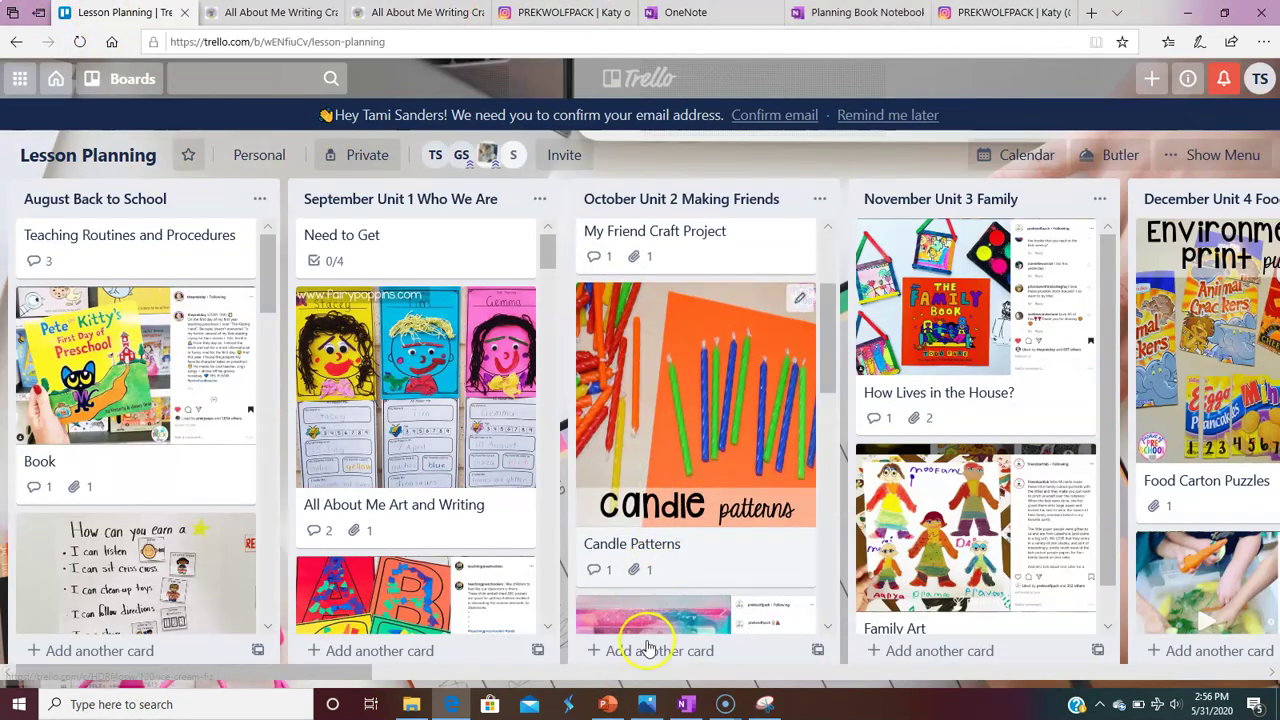
pyautogui.click(648, 650)
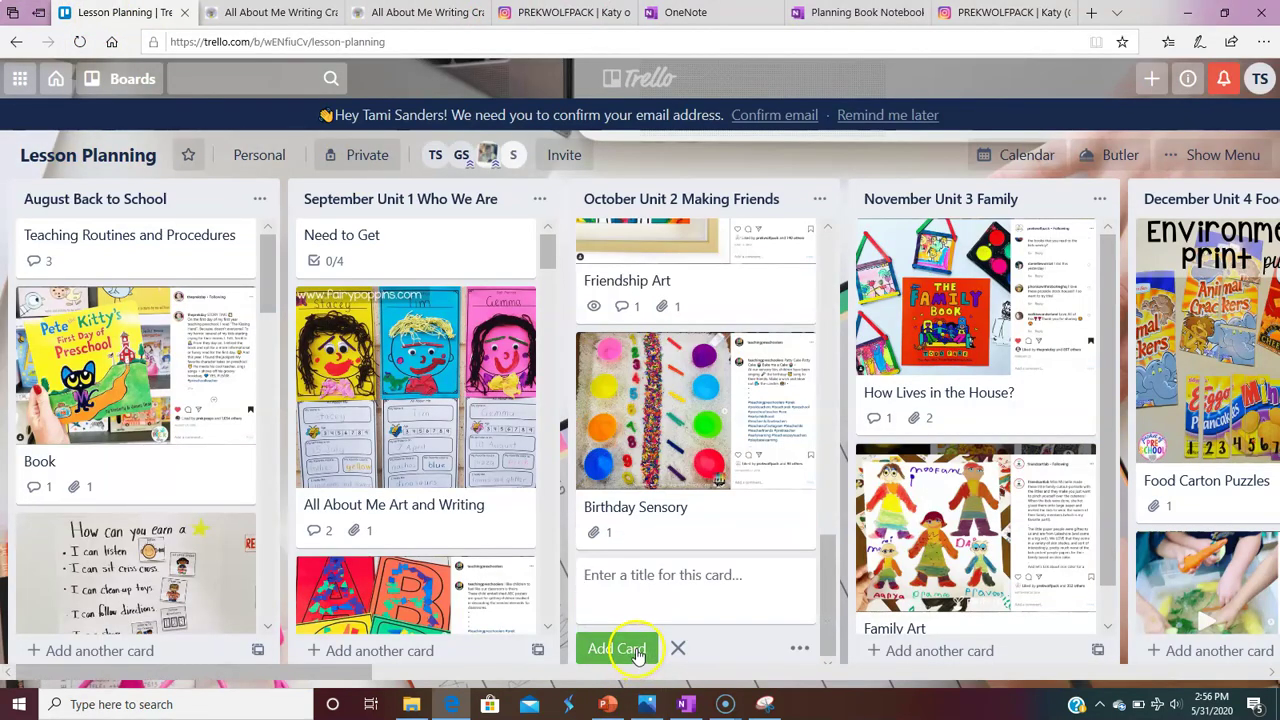
pyautogui.click(922, 652)
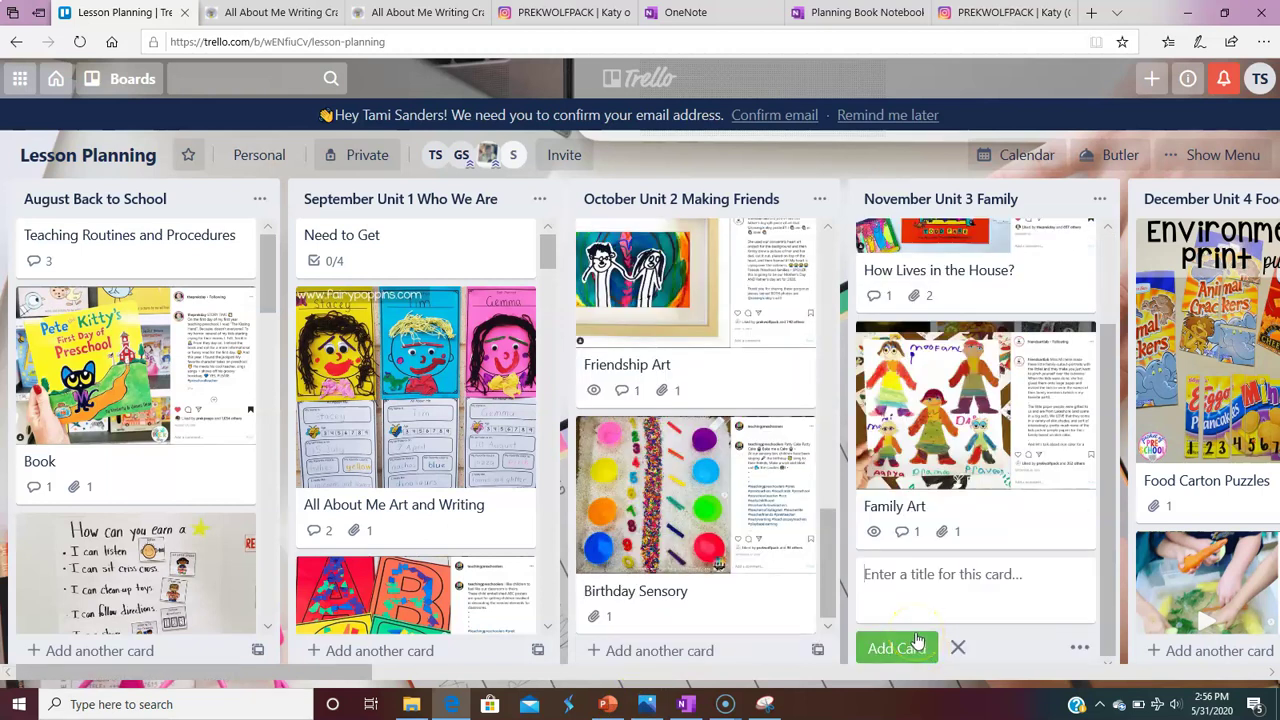
pyautogui.write('People/Fa')
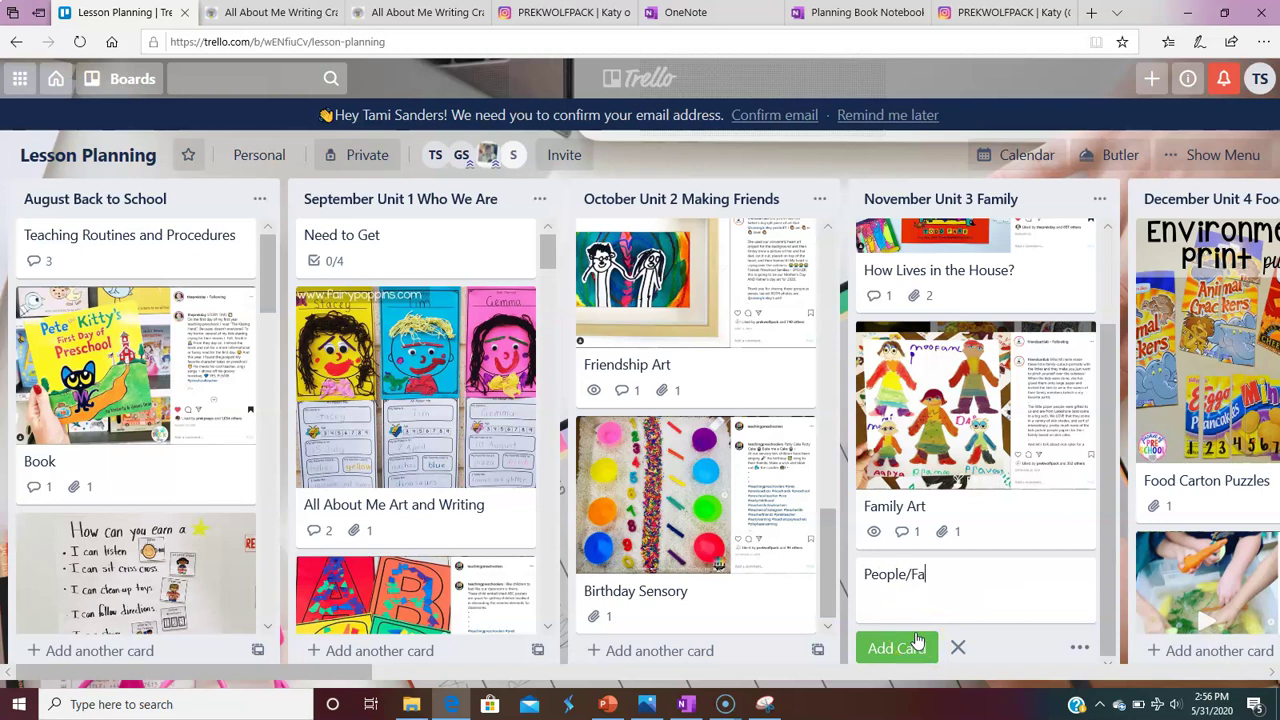
pyautogui.write('mily Home Counting')
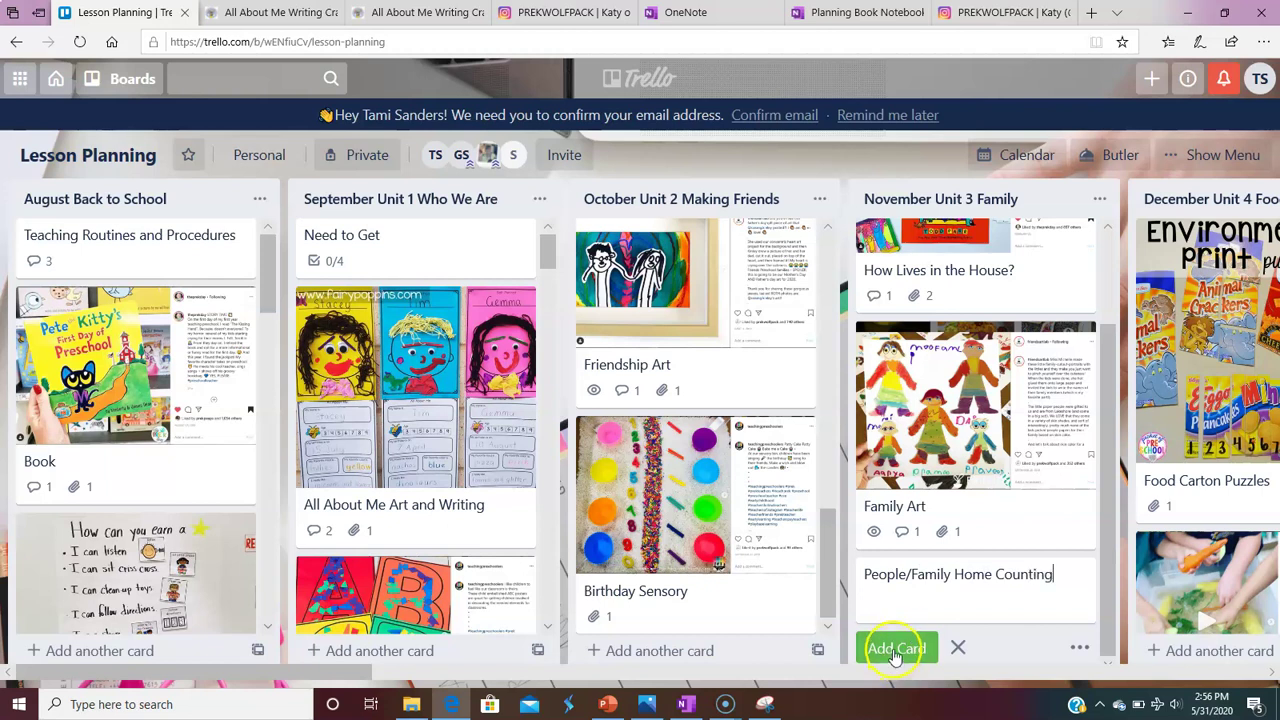
pyautogui.click(916, 643)
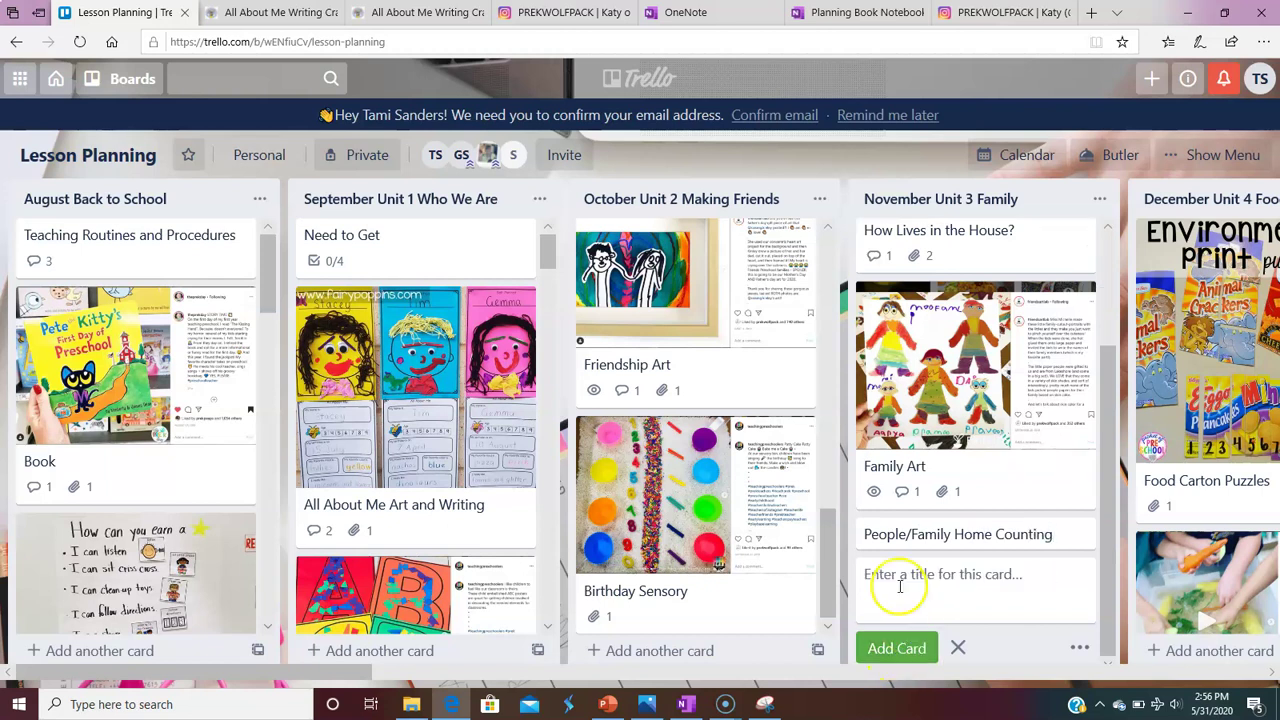
# Attach the People Counters image from the Unit 3 Family folder to a comment on the People/Family Home Counting card and save it
pyautogui.click(900, 540)
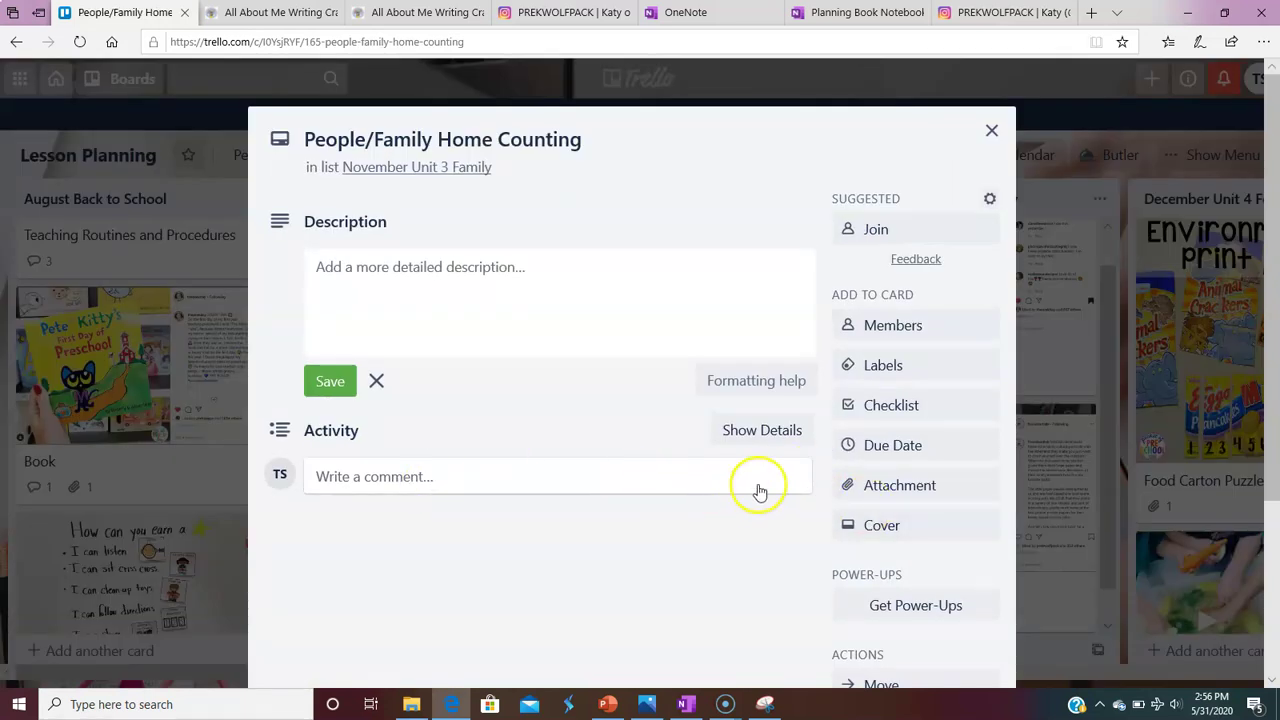
pyautogui.click(757, 485)
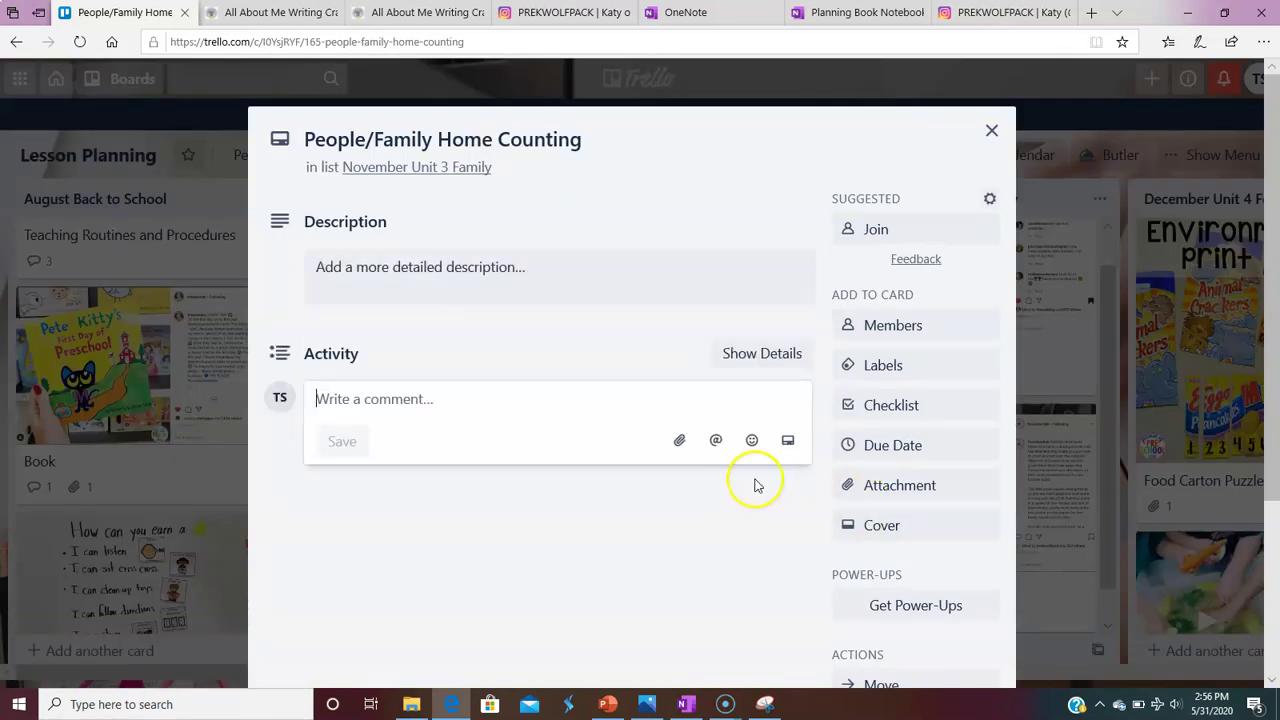
pyautogui.click(678, 448)
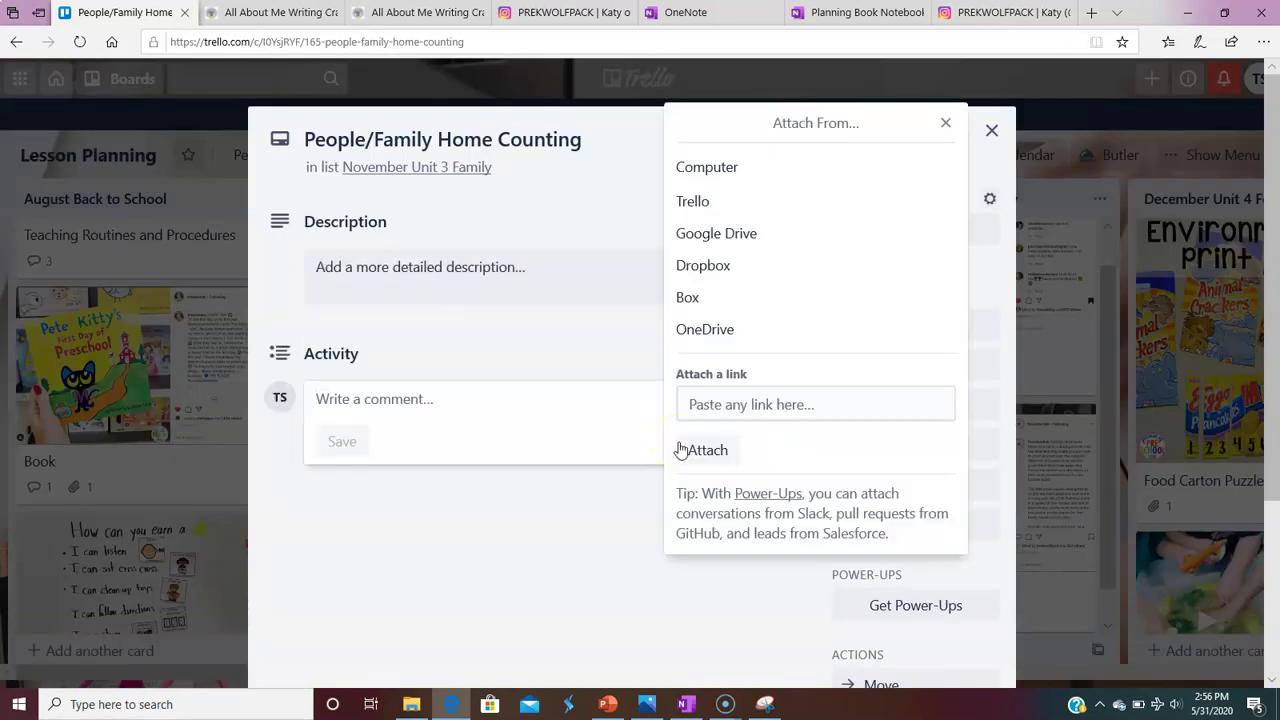
pyautogui.click(692, 180)
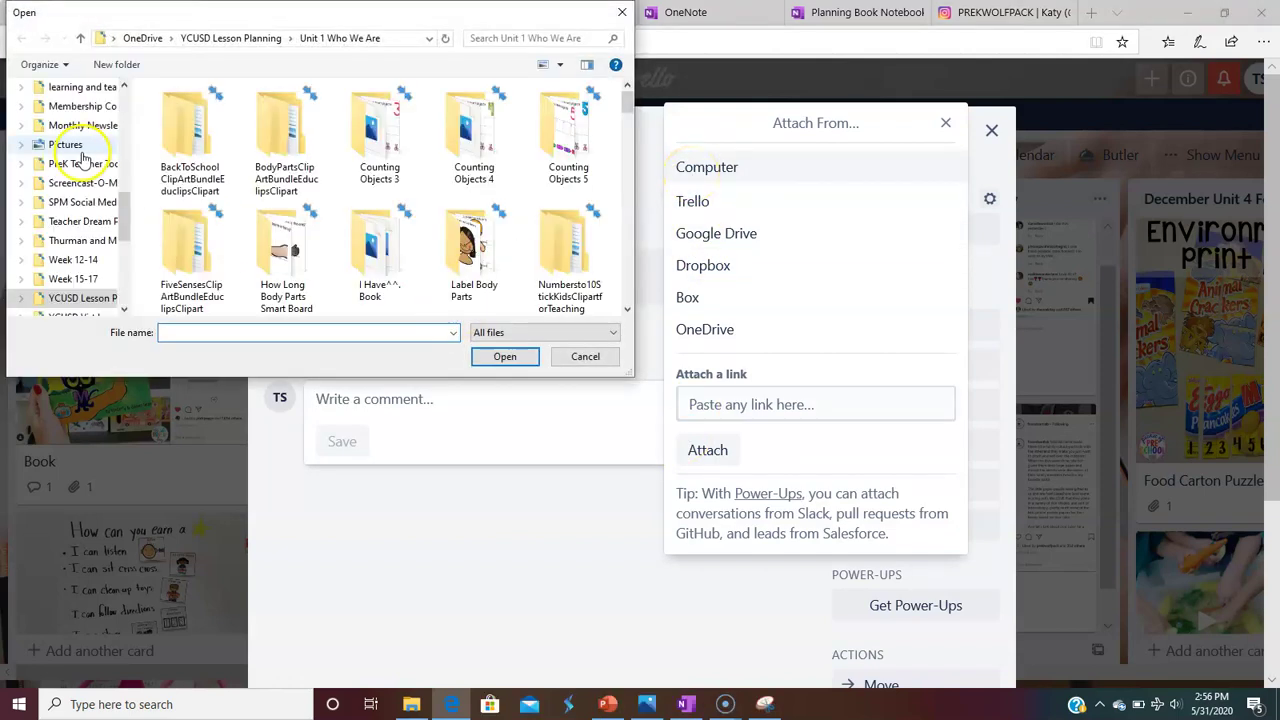
pyautogui.scroll(-1, 85, 180)
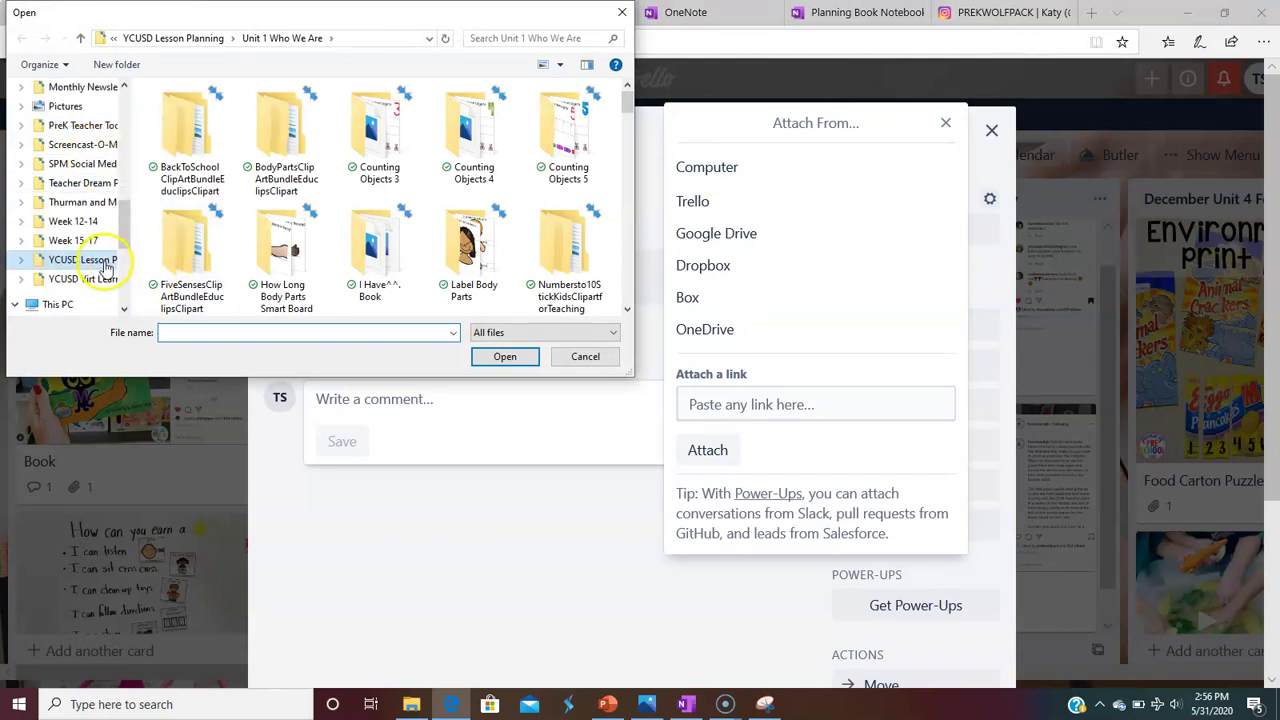
pyautogui.click(105, 262)
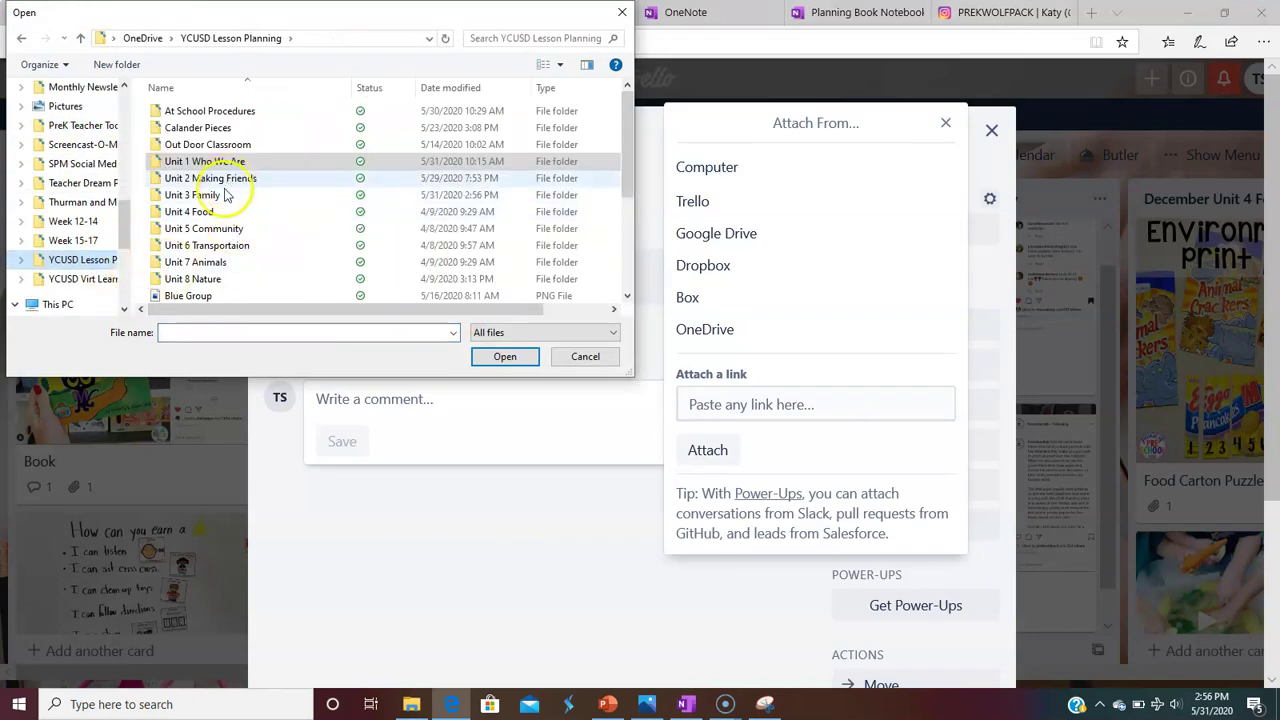
pyautogui.click(224, 197)
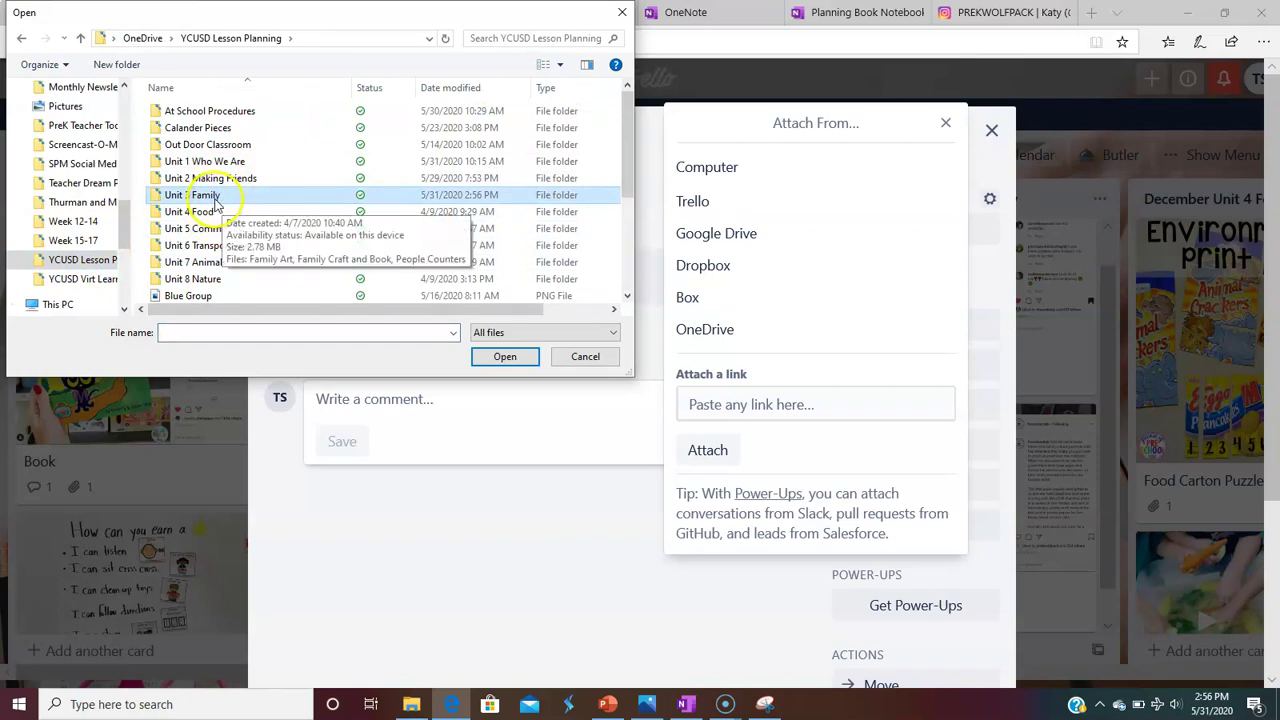
pyautogui.doubleClick(216, 200)
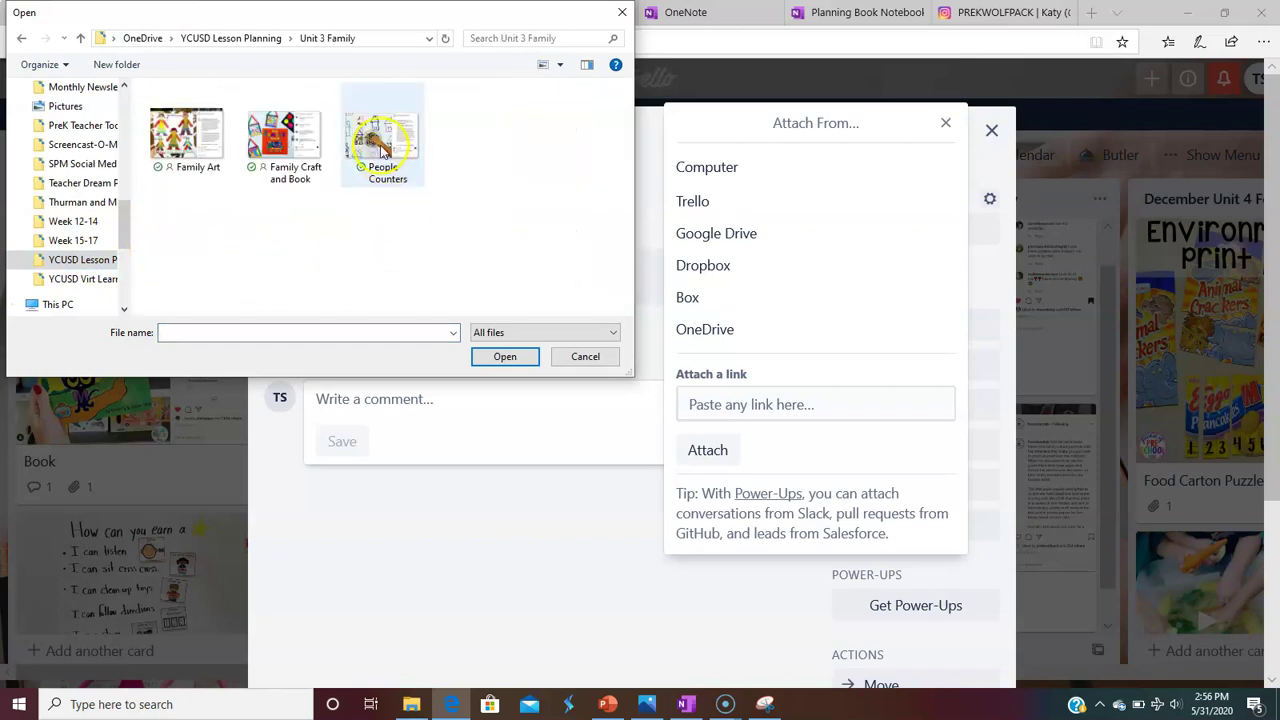
pyautogui.click(381, 145)
pyautogui.doubleClick(381, 145)
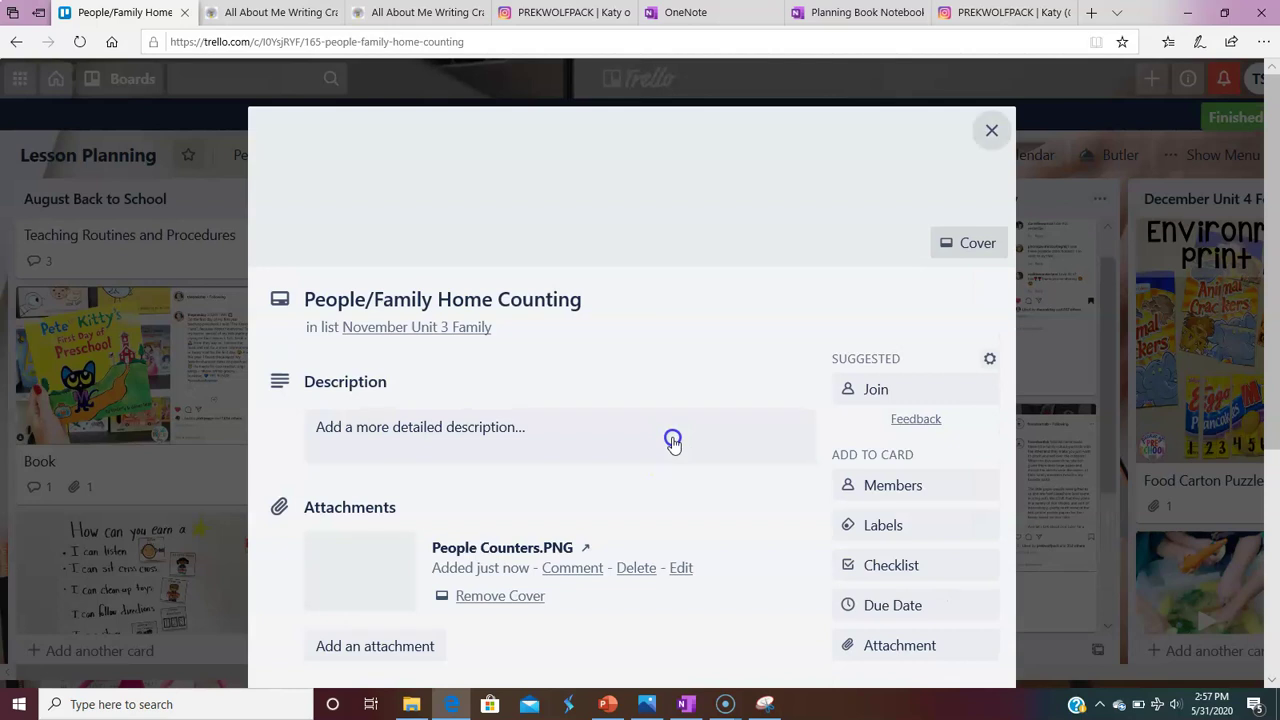
pyautogui.scroll(-2, 566, 551)
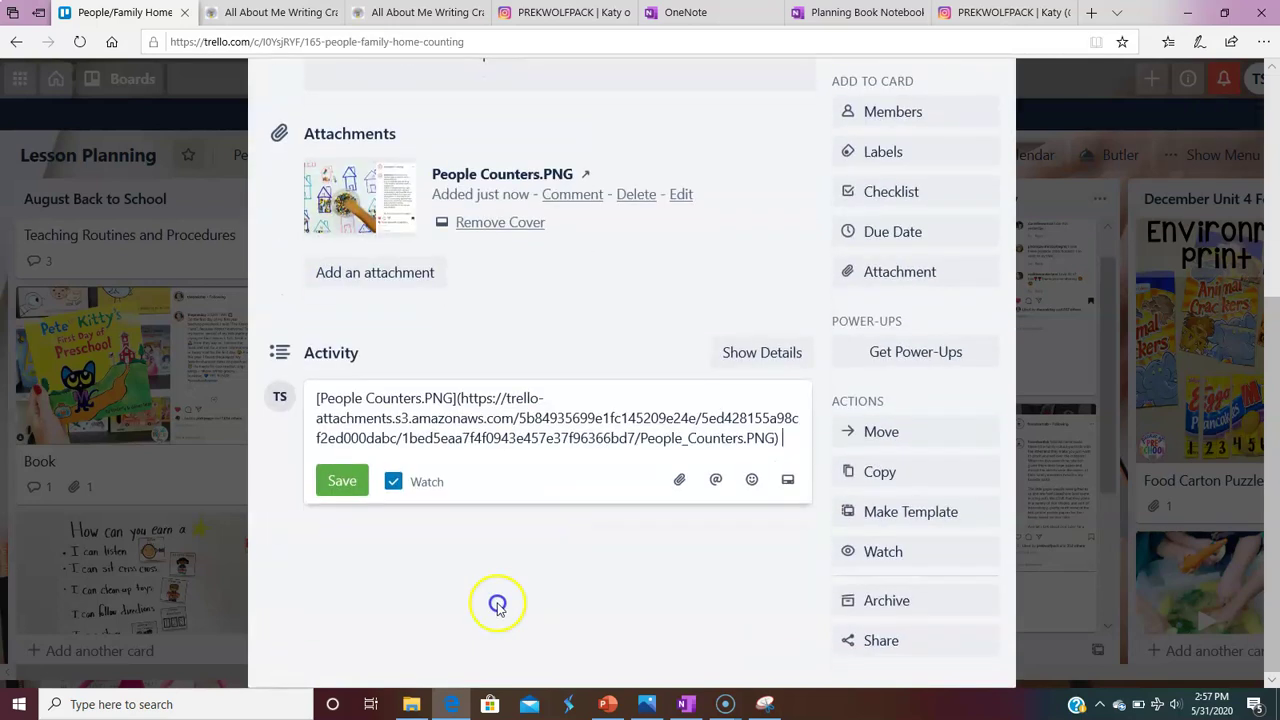
pyautogui.click(343, 481)
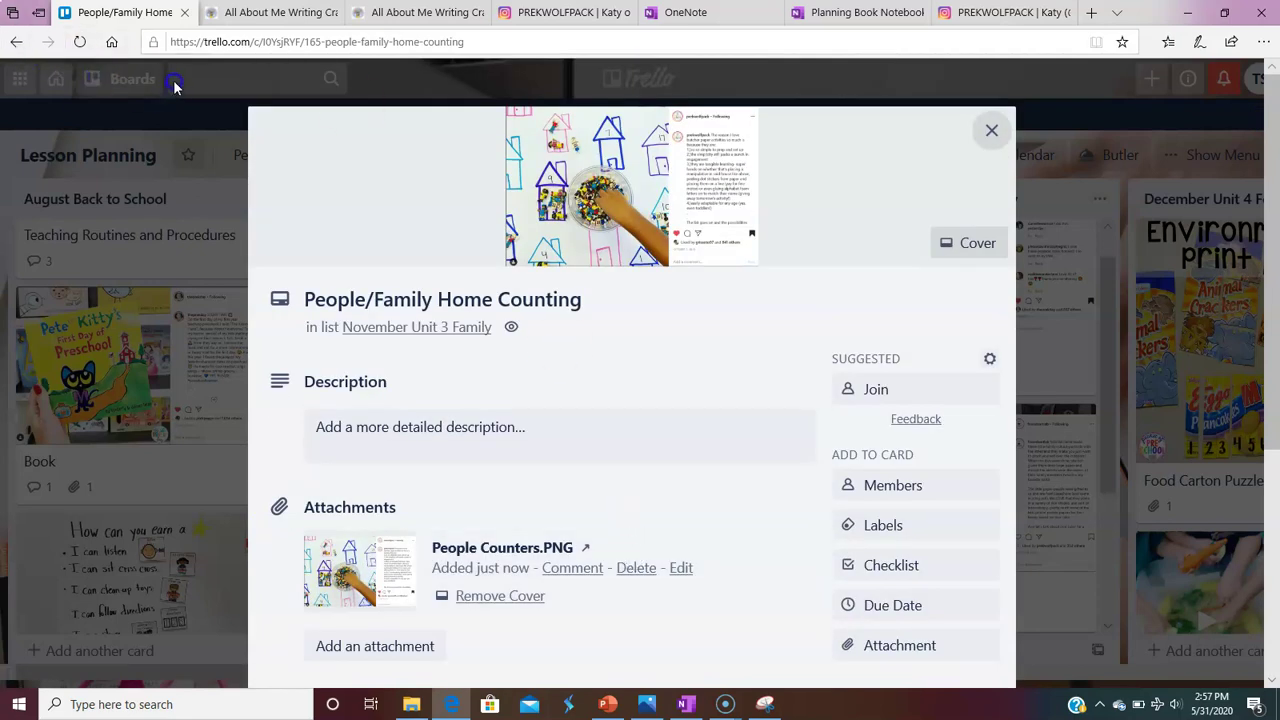
# Switch back to Instagram, reopen the house-counting post and copy its web address
pyautogui.click(970, 10)
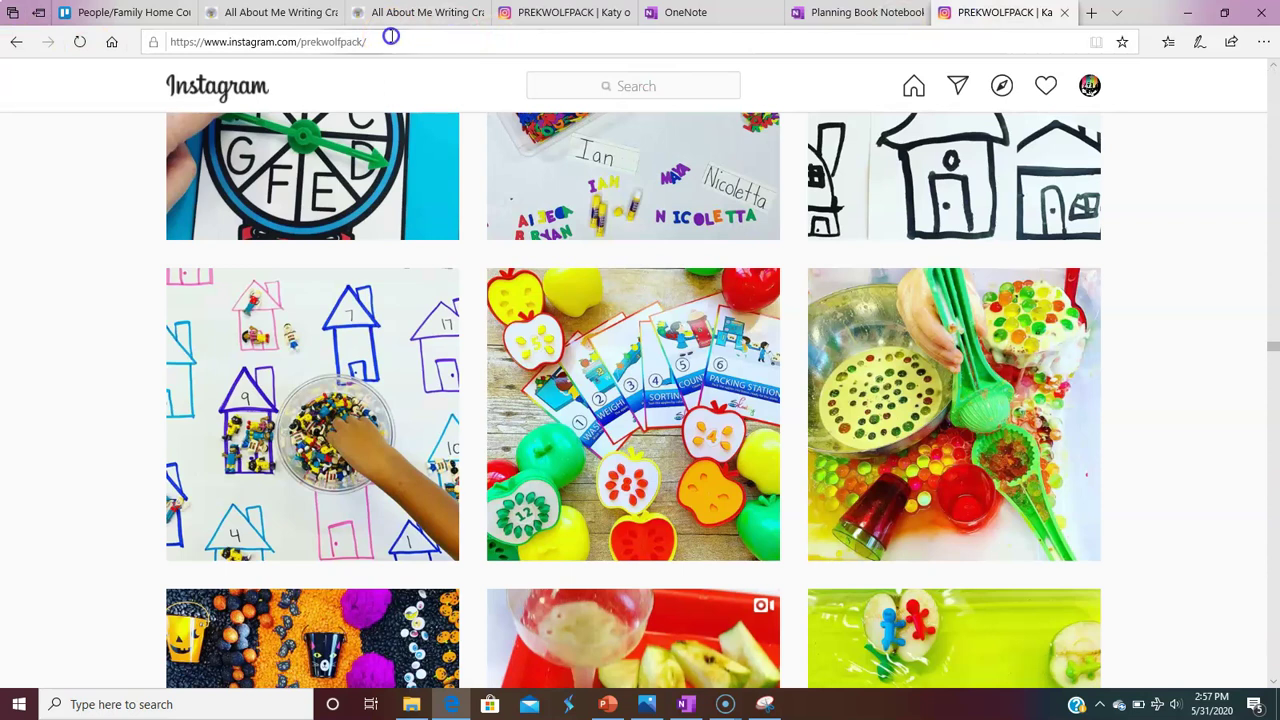
pyautogui.click(388, 318)
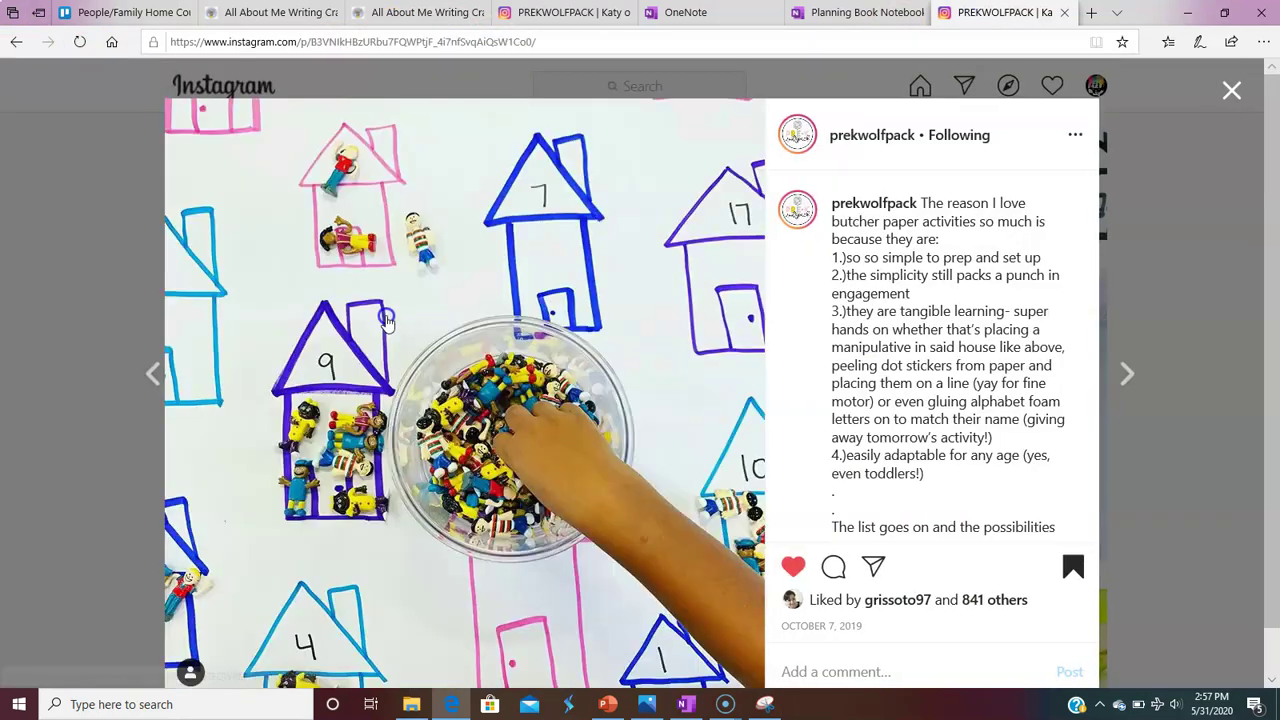
pyautogui.click(441, 42)
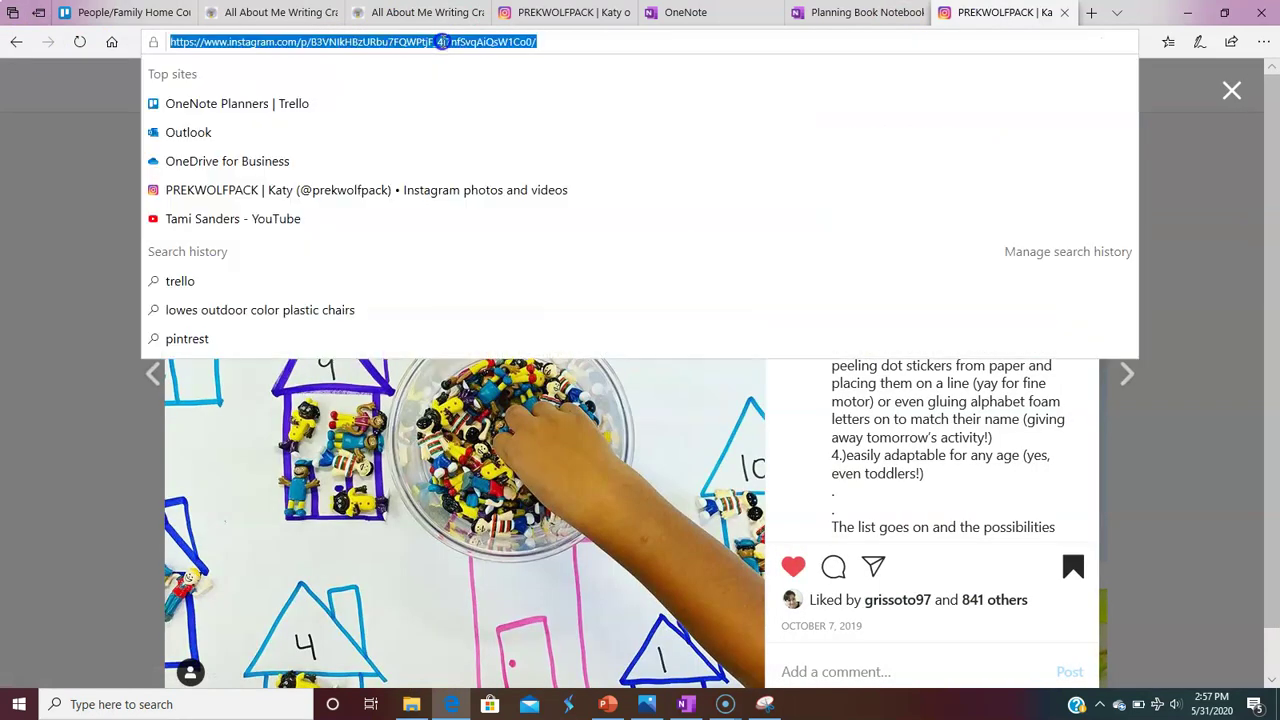
pyautogui.rightClick(441, 42)
pyautogui.click(441, 88)
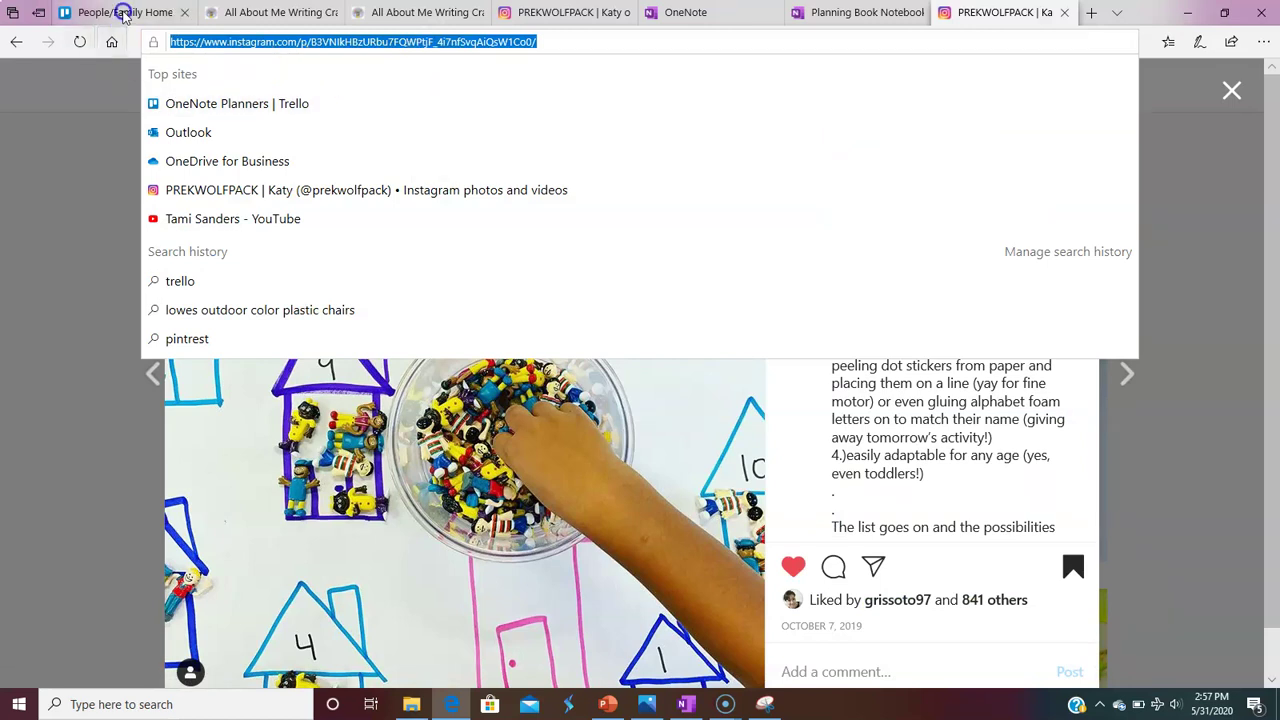
# Paste the Instagram post link as a saved comment on the People/Family Home Counting card in Trello and close the card
pyautogui.click(120, 14)
pyautogui.scroll(-3, 393, 514)
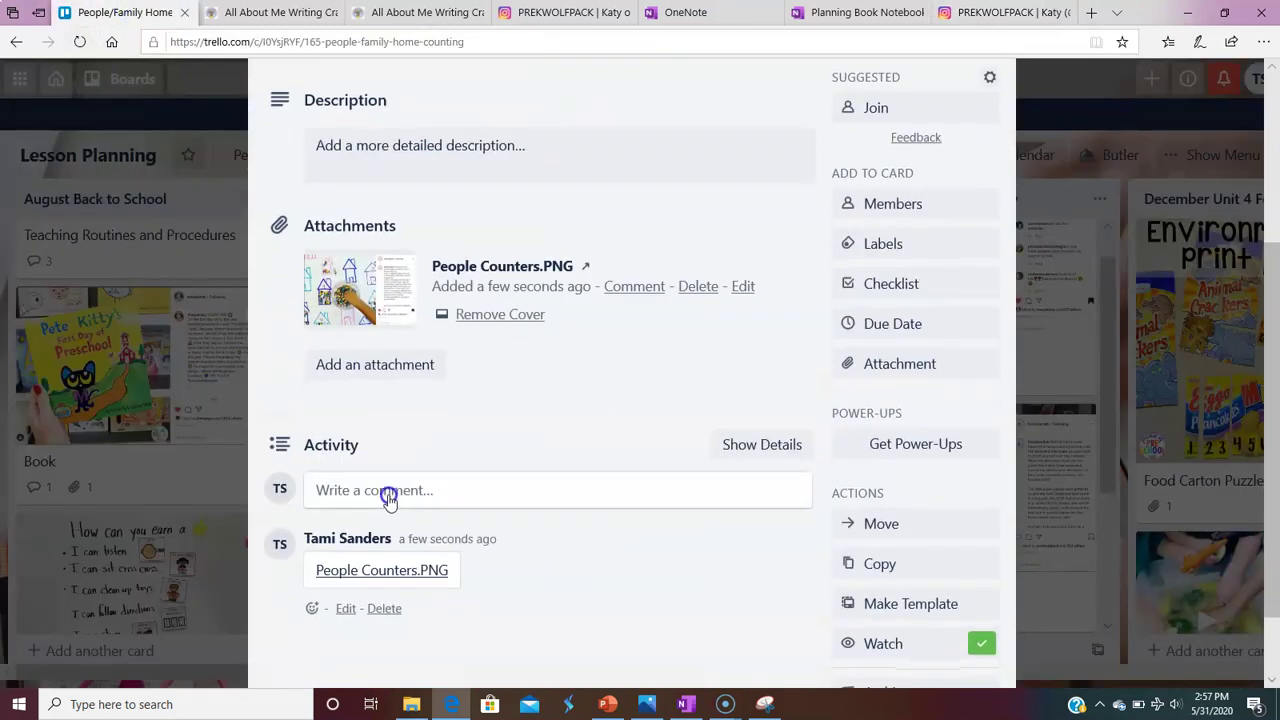
pyautogui.click(386, 489)
pyautogui.rightClick(386, 489)
pyautogui.click(405, 505)
pyautogui.click(338, 551)
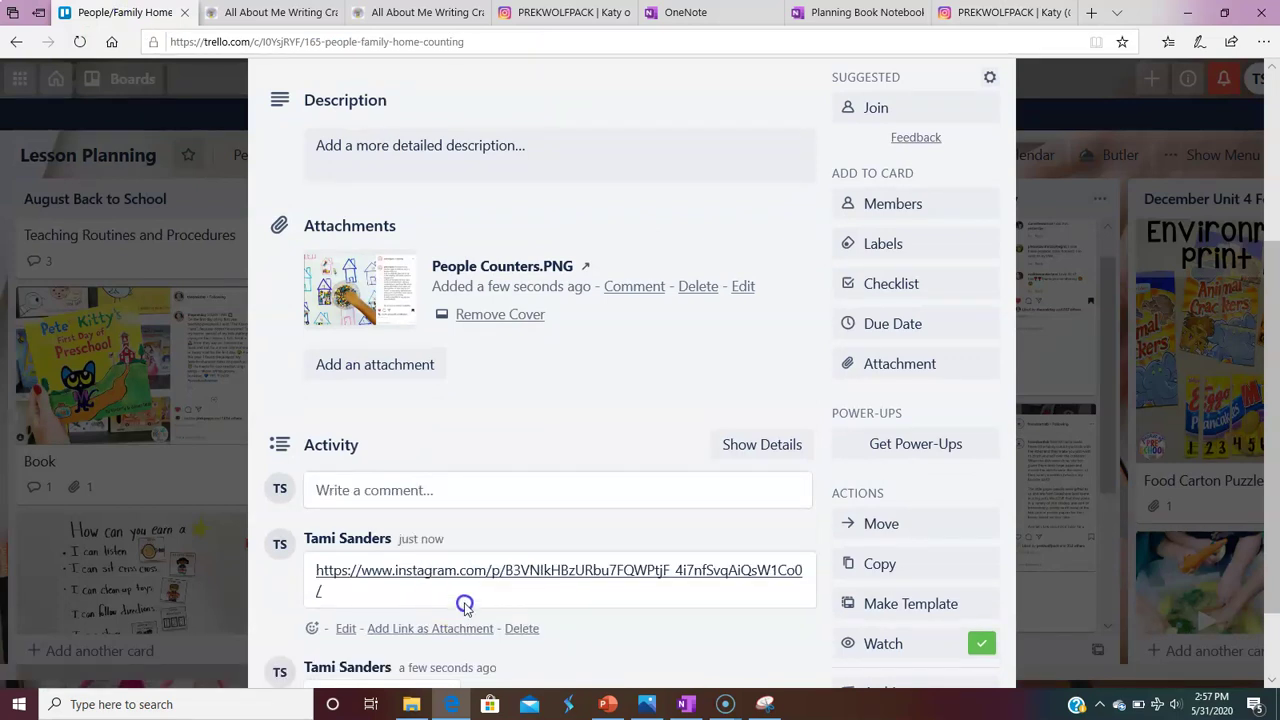
pyautogui.scroll(3, 463, 571)
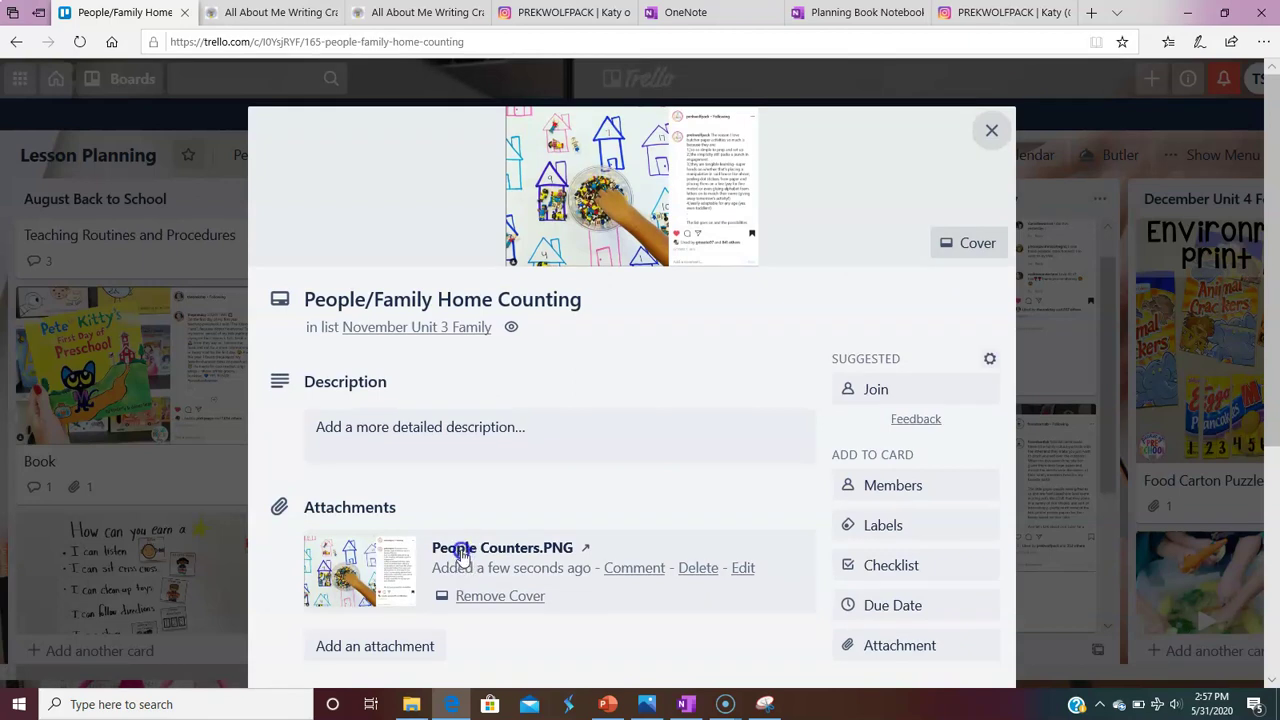
pyautogui.click(991, 131)
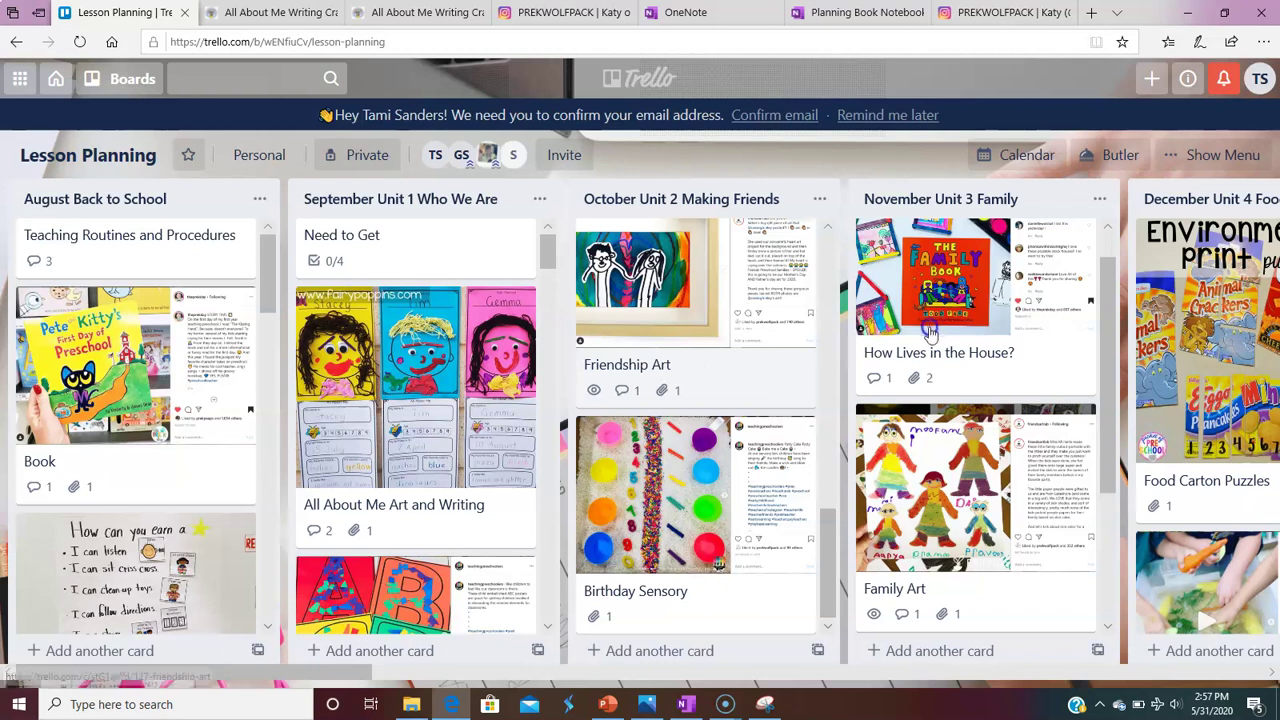
# Look over the November and October unit lists, and go to the overview of all Trello boards
pyautogui.scroll(-2, 925, 345)
pyautogui.scroll(2, 928, 340)
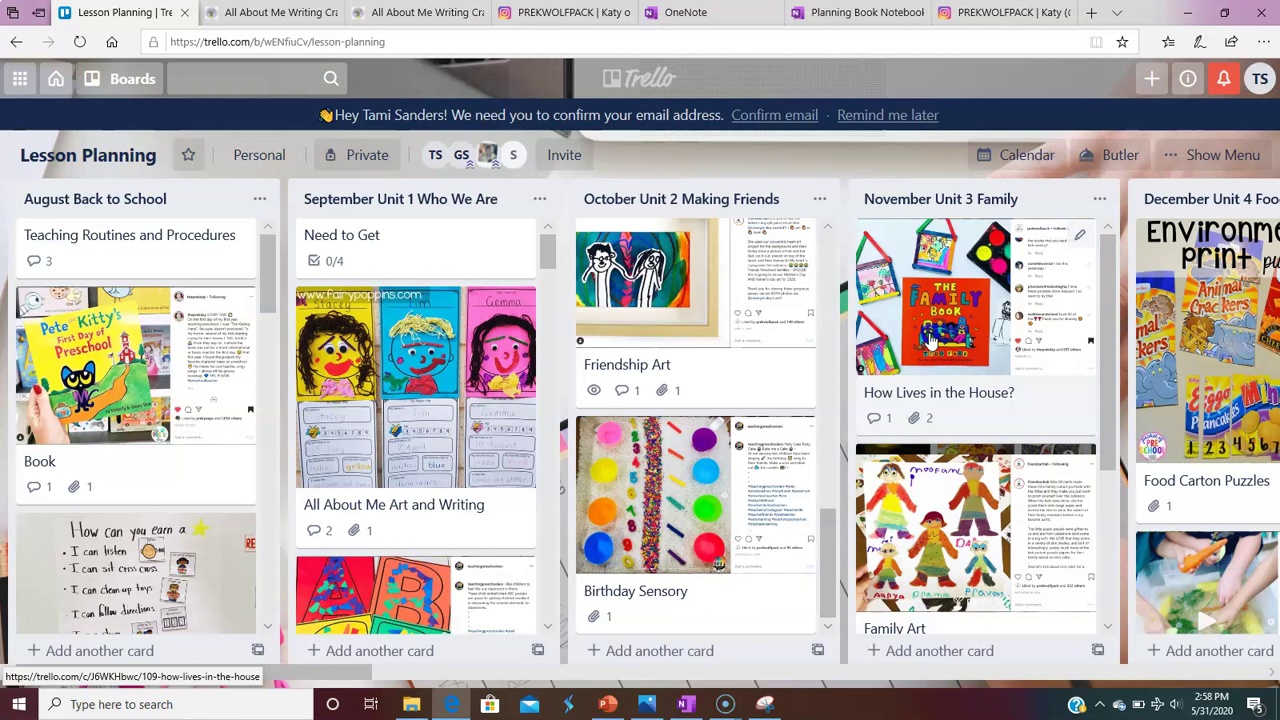
pyautogui.scroll(2, 616, 360)
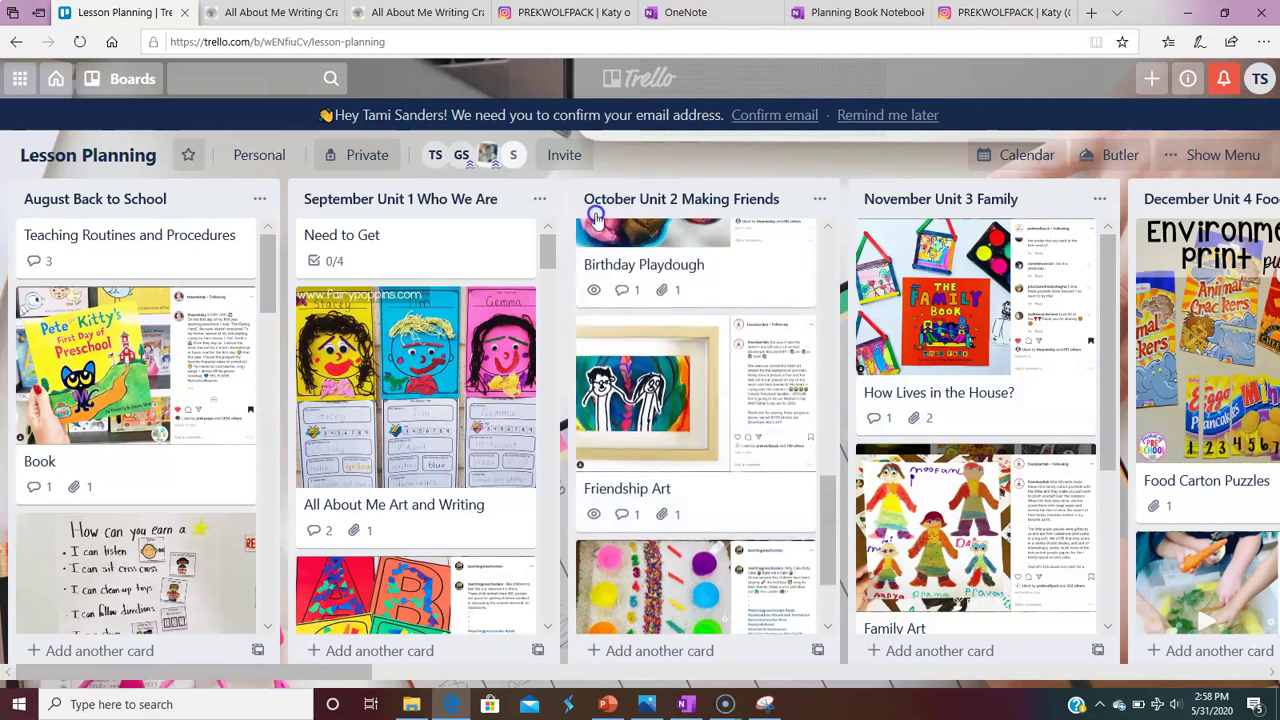
pyautogui.click(617, 88)
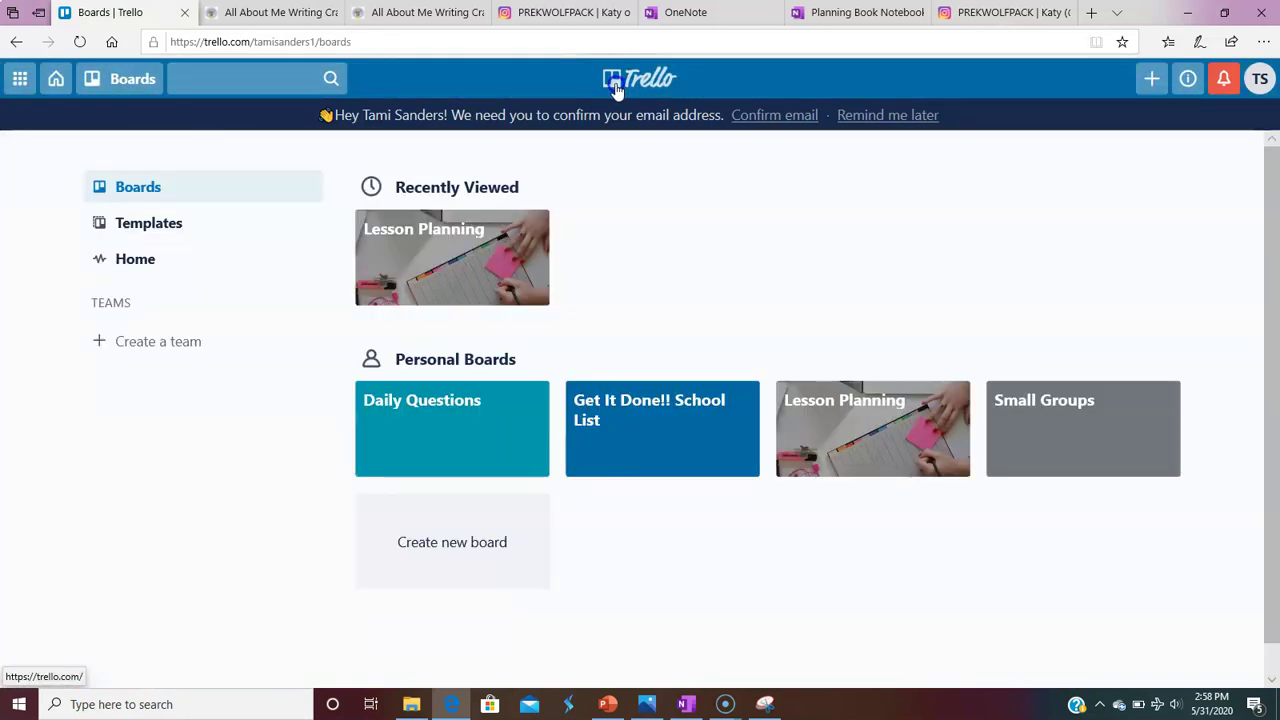